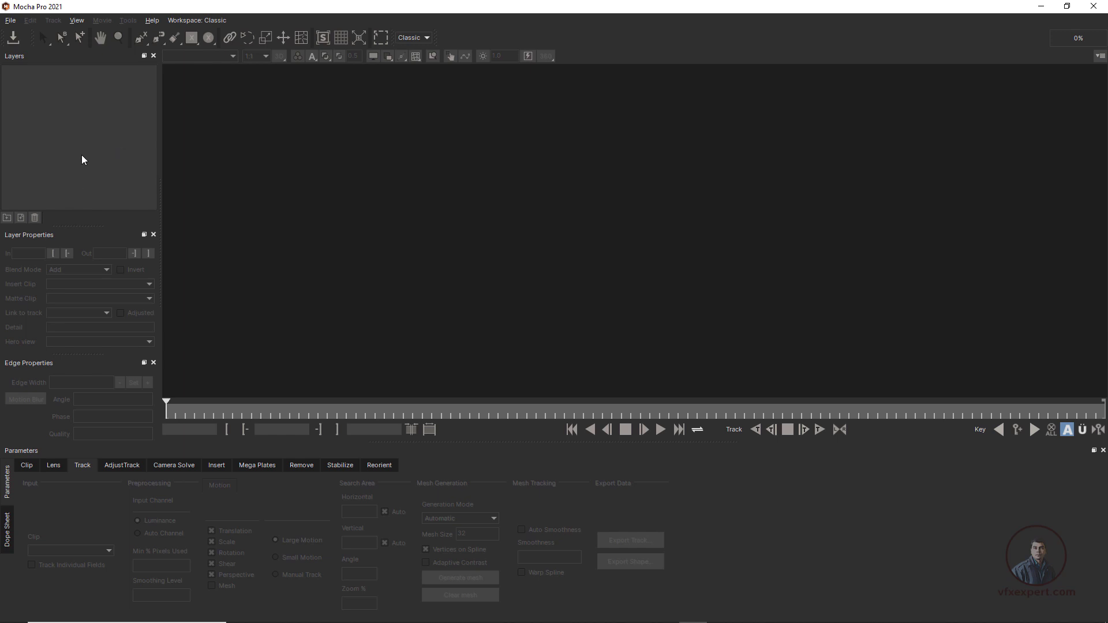
- Start a new project and import the Elephant clip from the New Vfx Footage folder
left_click(8, 22)
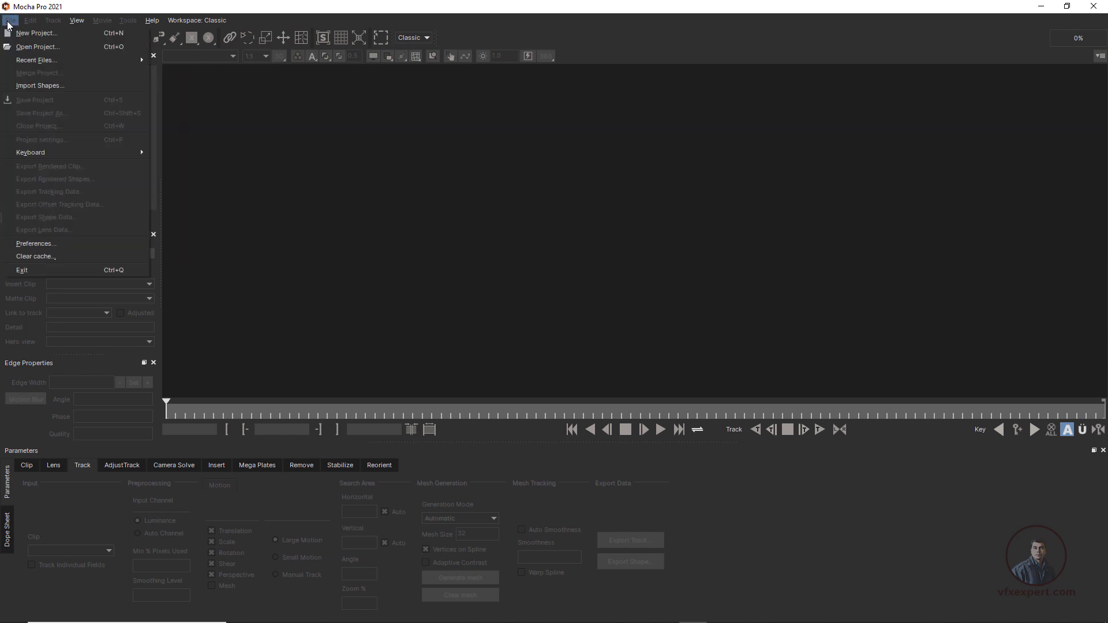
left_click(21, 35)
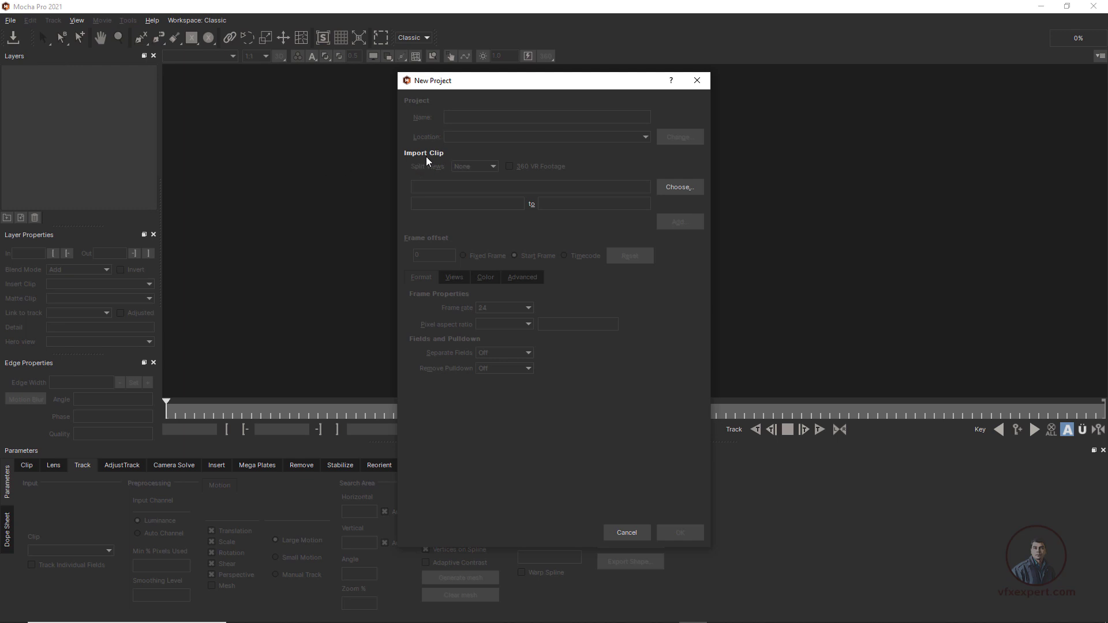
left_click(689, 187)
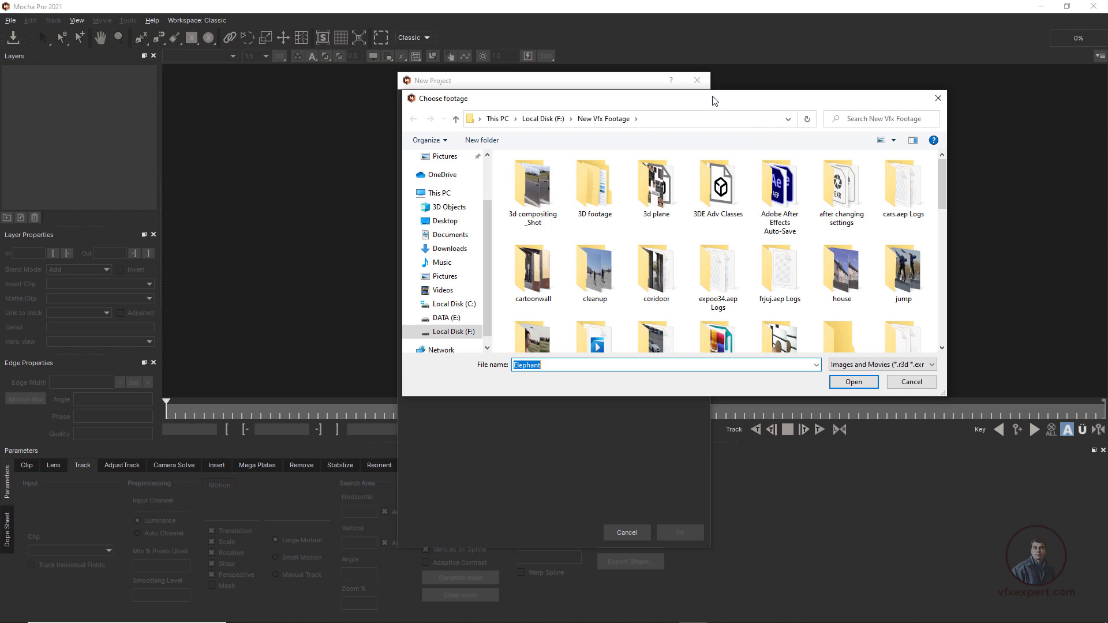
scroll(921, 172, "down", 5)
left_click(903, 265)
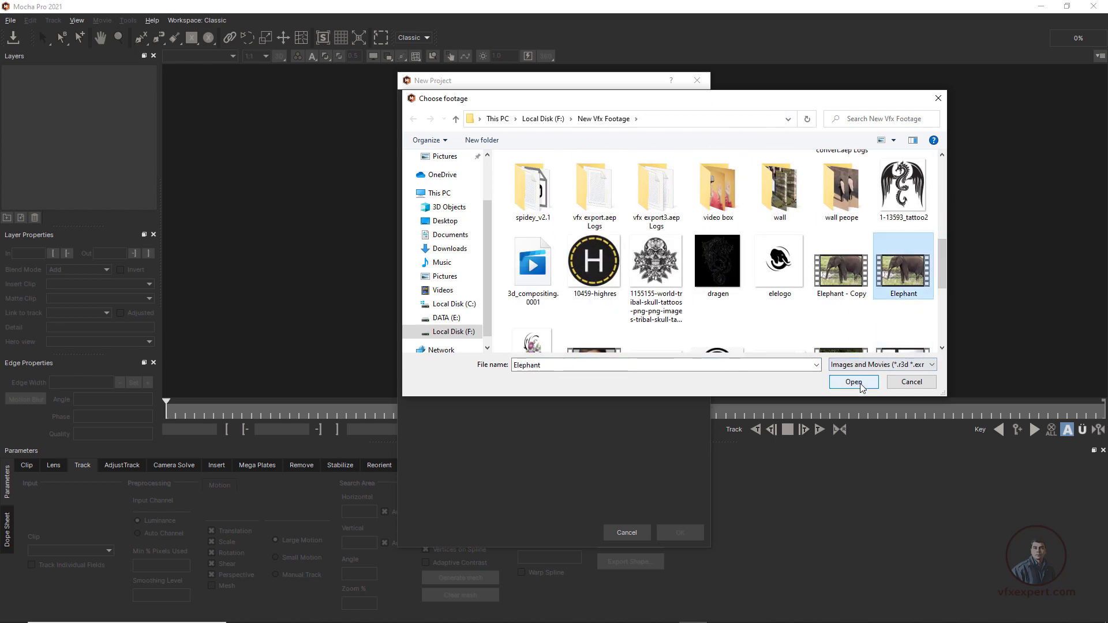
left_click(860, 384)
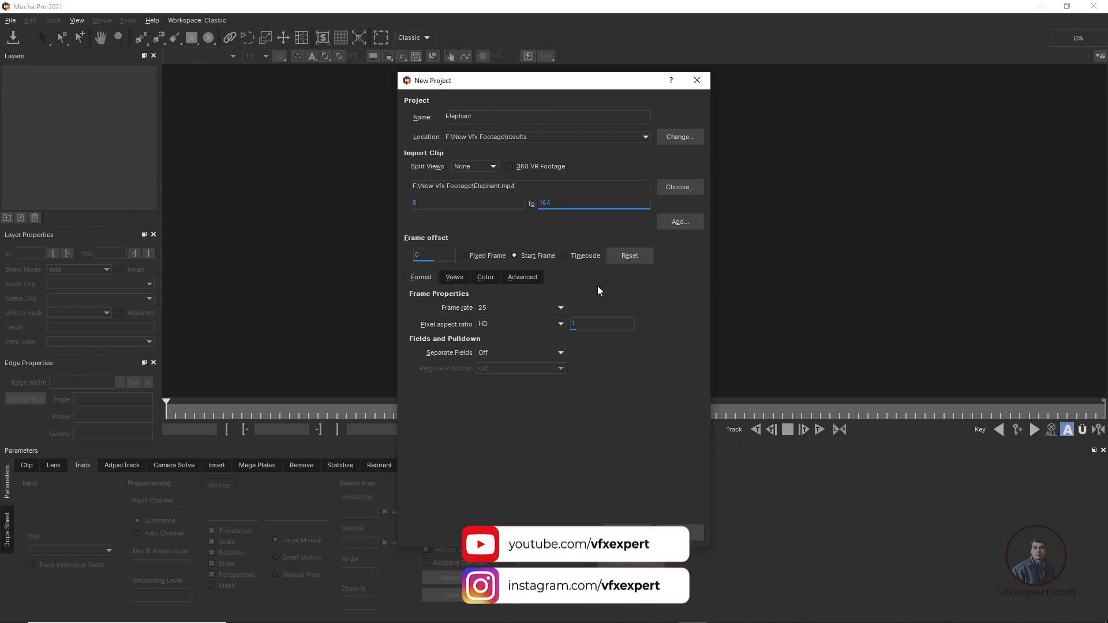
- Set the frame rate to 25, create the project, and select the Classic workspace
left_click(561, 309)
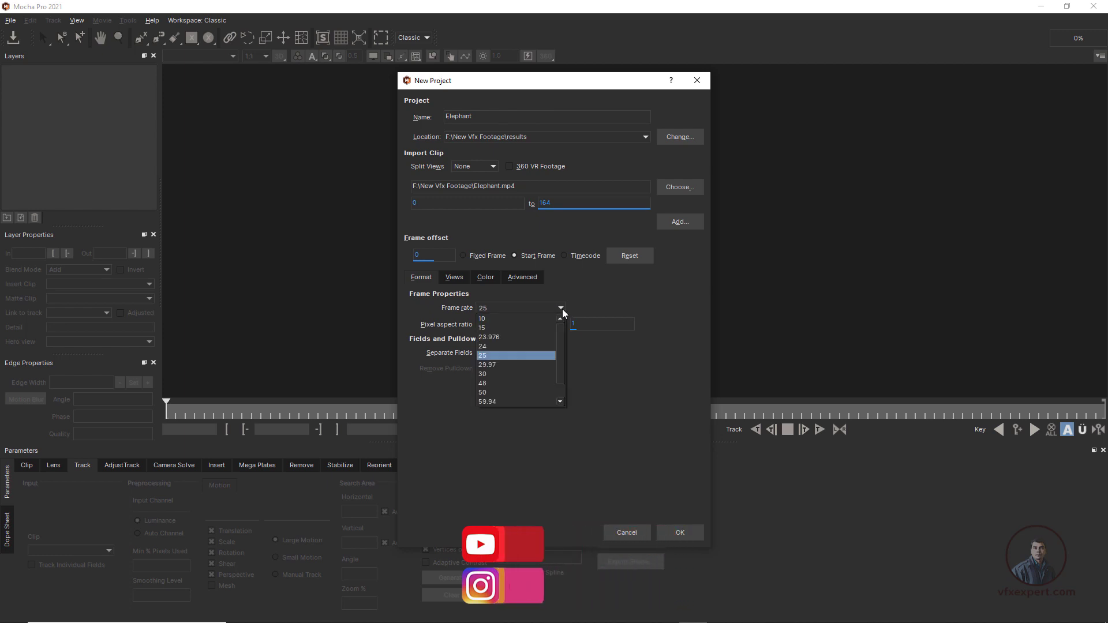
left_click(490, 356)
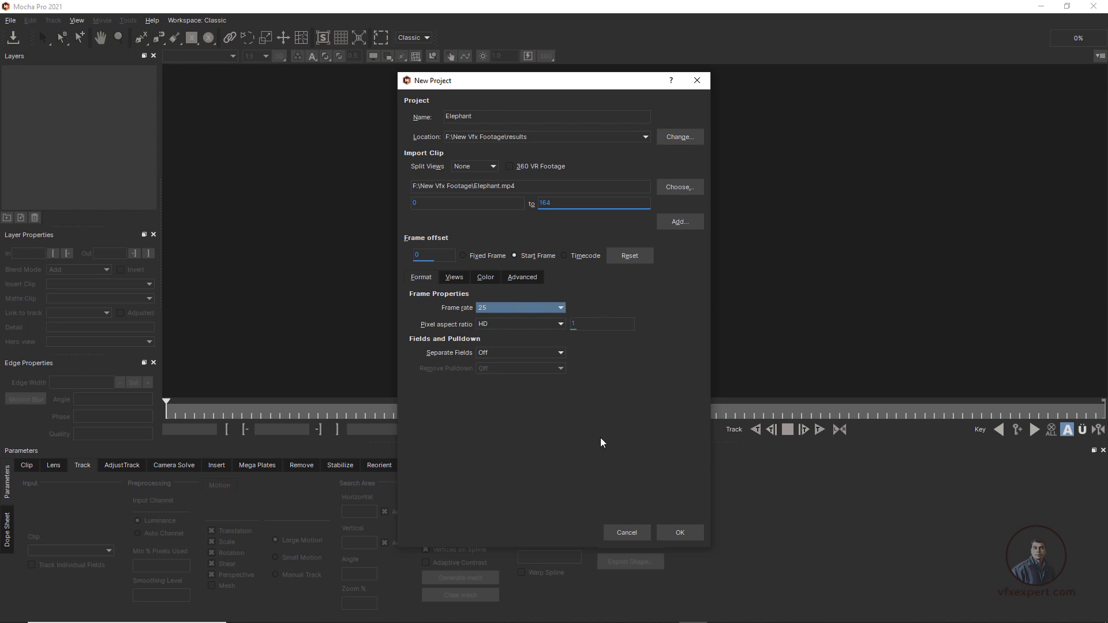
left_click(689, 534)
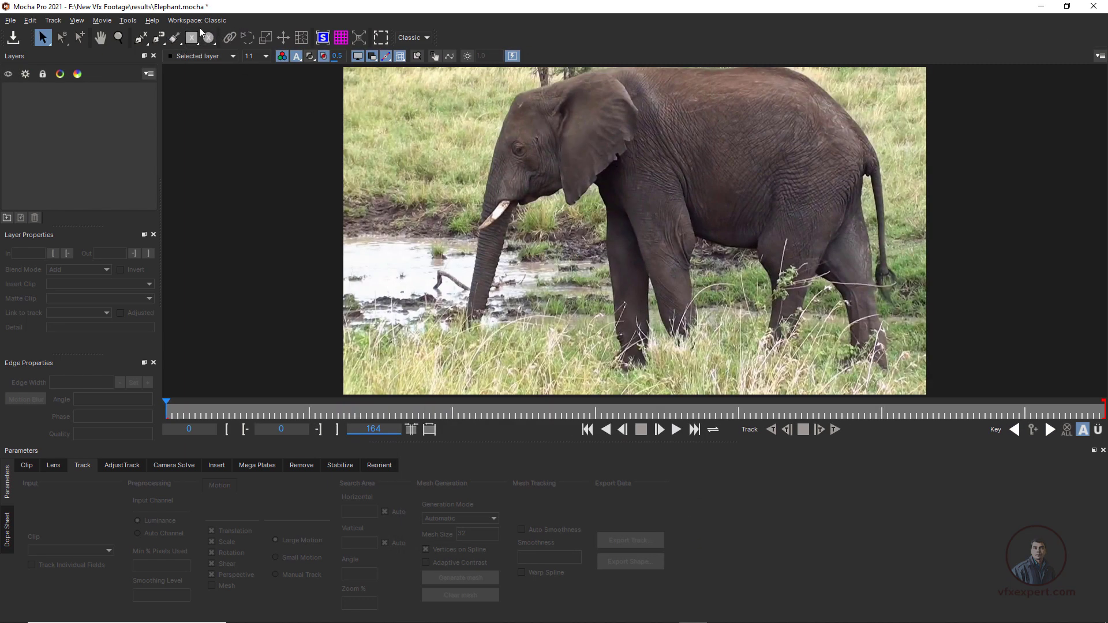
left_click(429, 39)
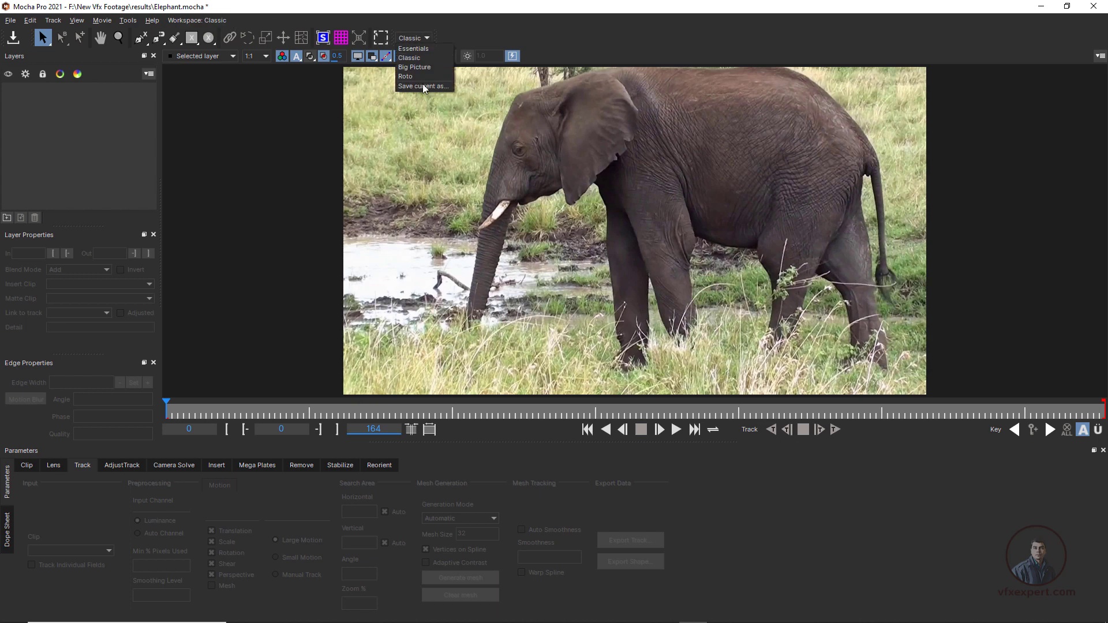
left_click(411, 57)
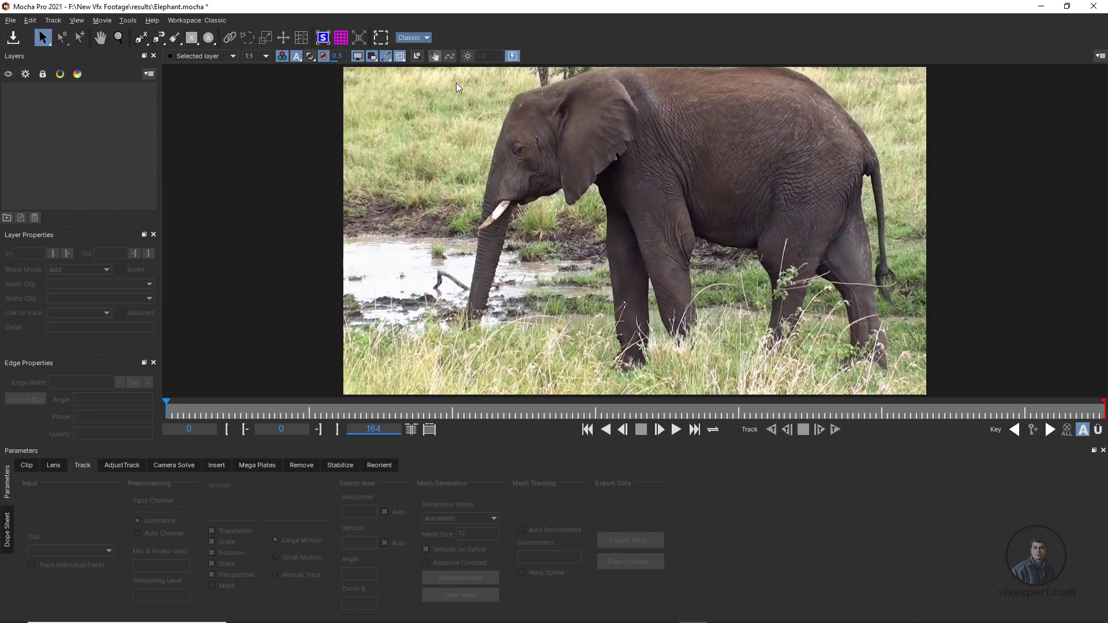
- Play through the clip and go to frame 35
left_click(675, 429)
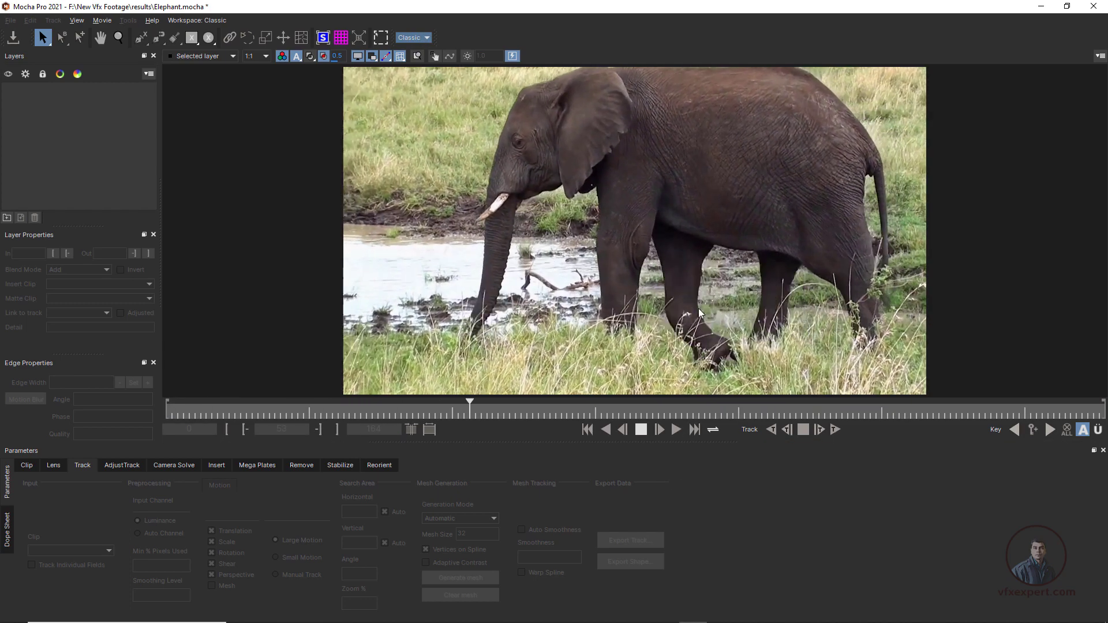
left_click(314, 402)
left_click_drag(315, 402, 367, 420)
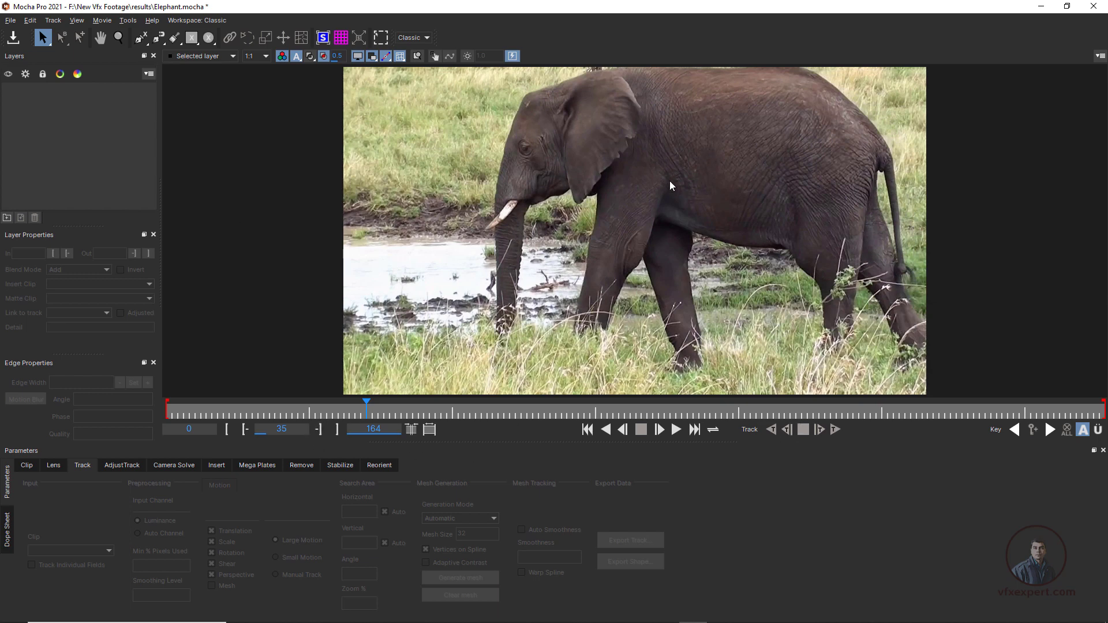
- Draw a closed X-spline around the side of the large elephant's body and refine its points
left_click(142, 39)
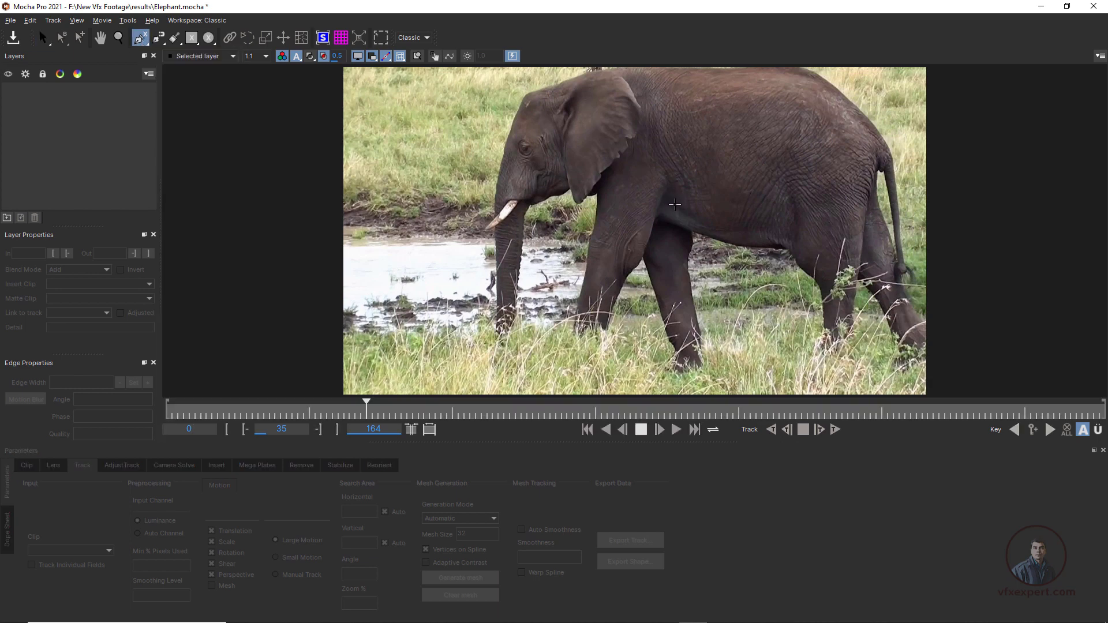
left_click(684, 192)
left_click(668, 149)
left_click(662, 99)
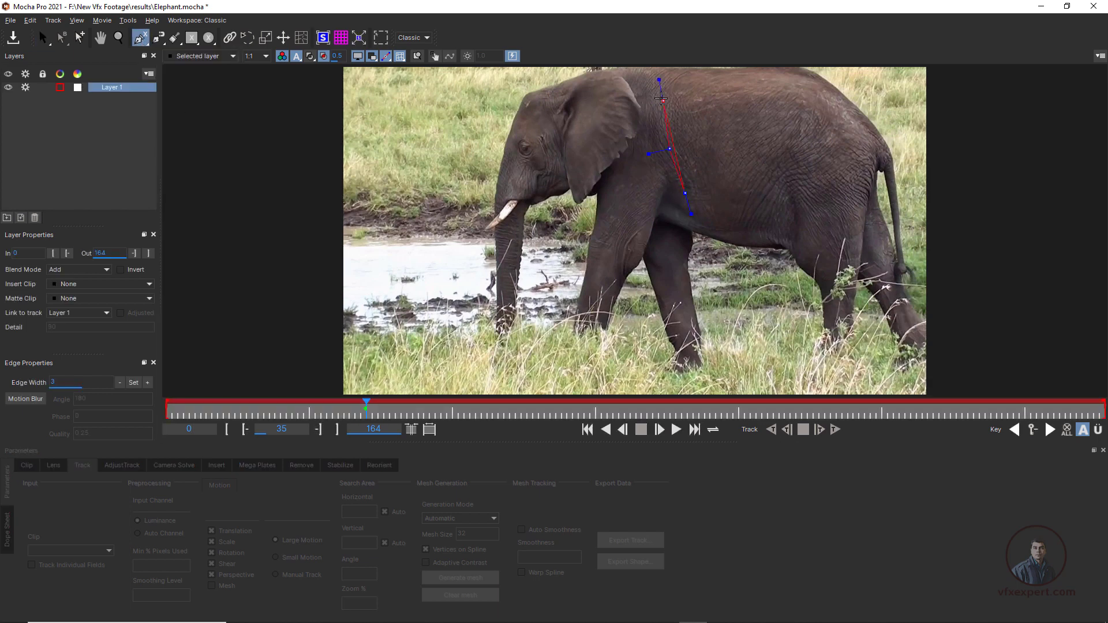
left_click(696, 79)
left_click(748, 74)
left_click(797, 72)
left_click(820, 101)
left_click(834, 133)
left_click(834, 158)
left_click(820, 204)
left_click(785, 237)
left_click(741, 229)
left_click(705, 221)
right_click(705, 221)
left_click_drag(757, 110, 745, 118)
left_click_drag(629, 186, 624, 184)
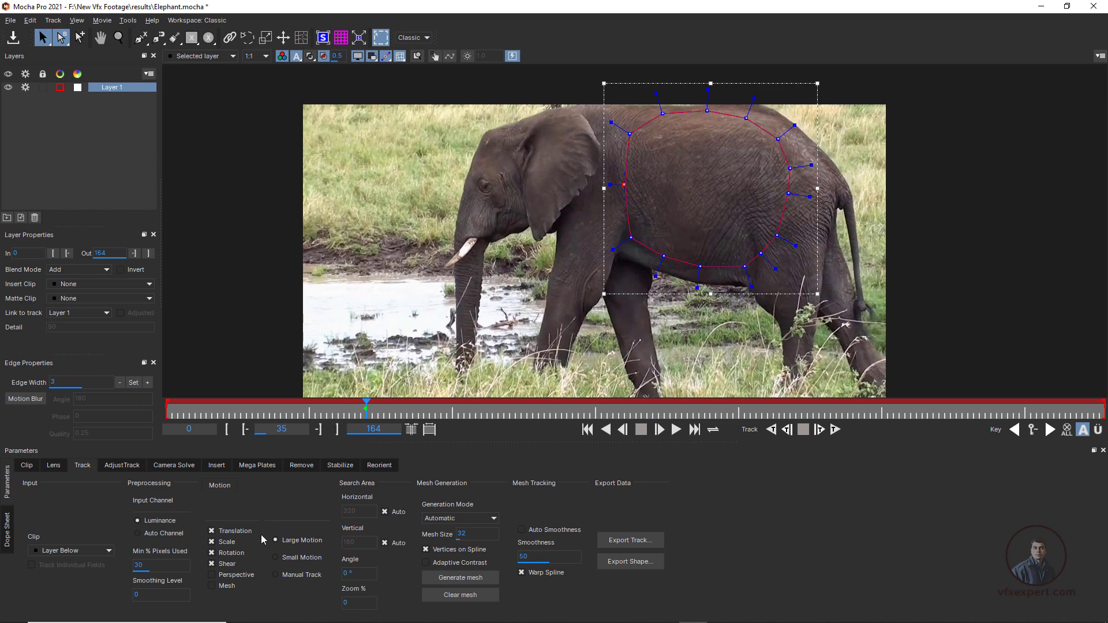
- Enable Mesh motion for the body layer and generate a mesh in Uniform mode
left_click(212, 586)
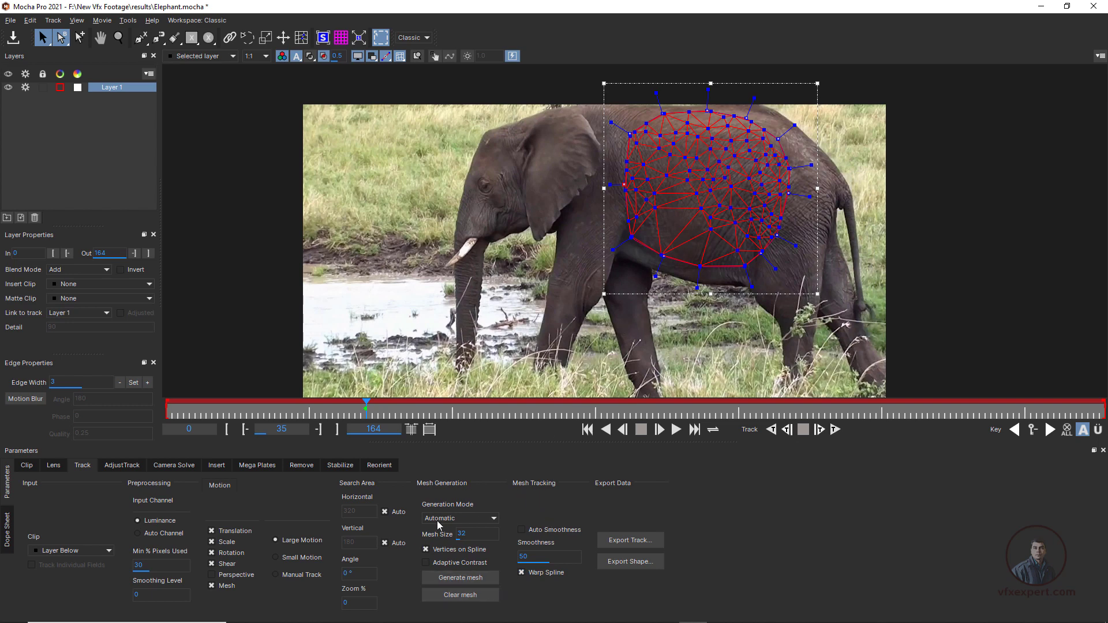
left_click(478, 523)
left_click(442, 544)
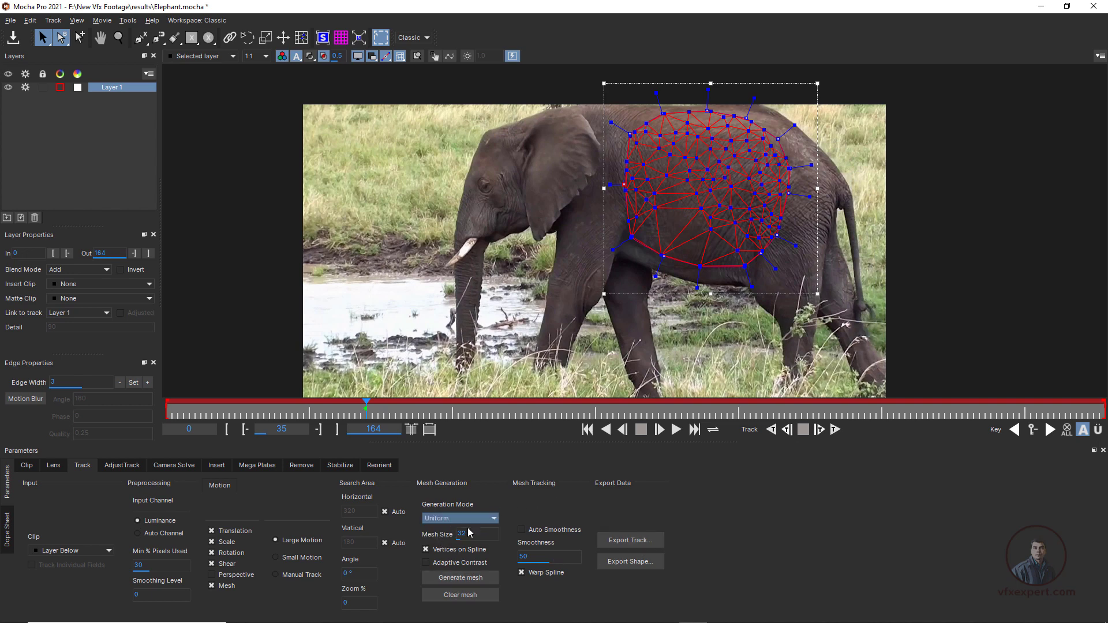
left_click(468, 578)
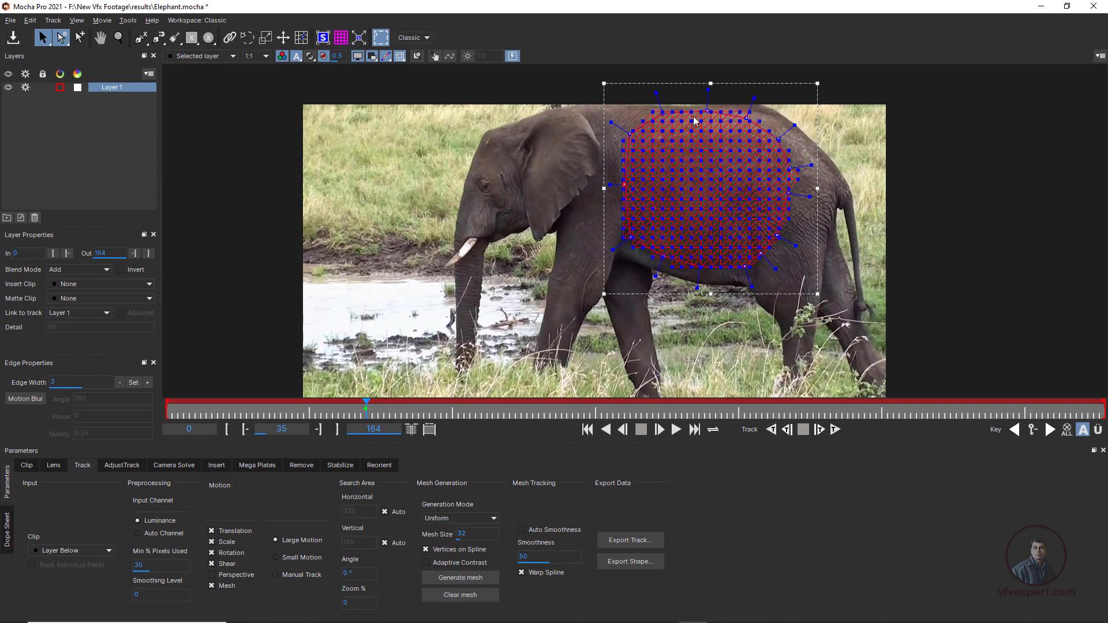
- Switch the mesh generation mode back to Automatic, set the mesh size to 25, and regenerate the mesh
left_click(491, 519)
left_click(455, 530)
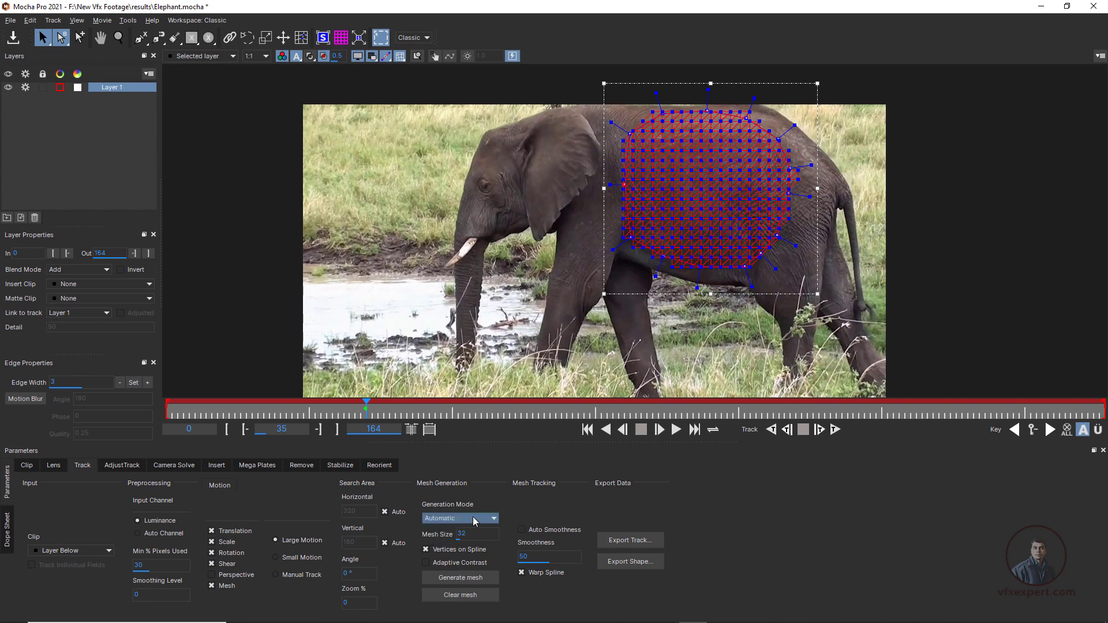
left_click(471, 580)
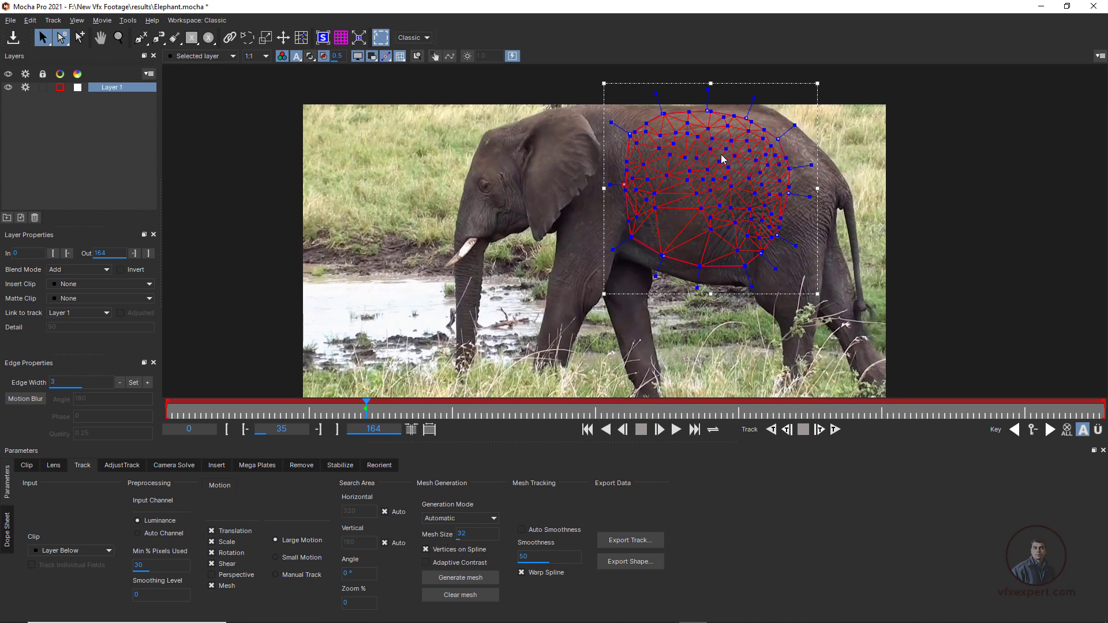
left_click(473, 536)
double_click(474, 536)
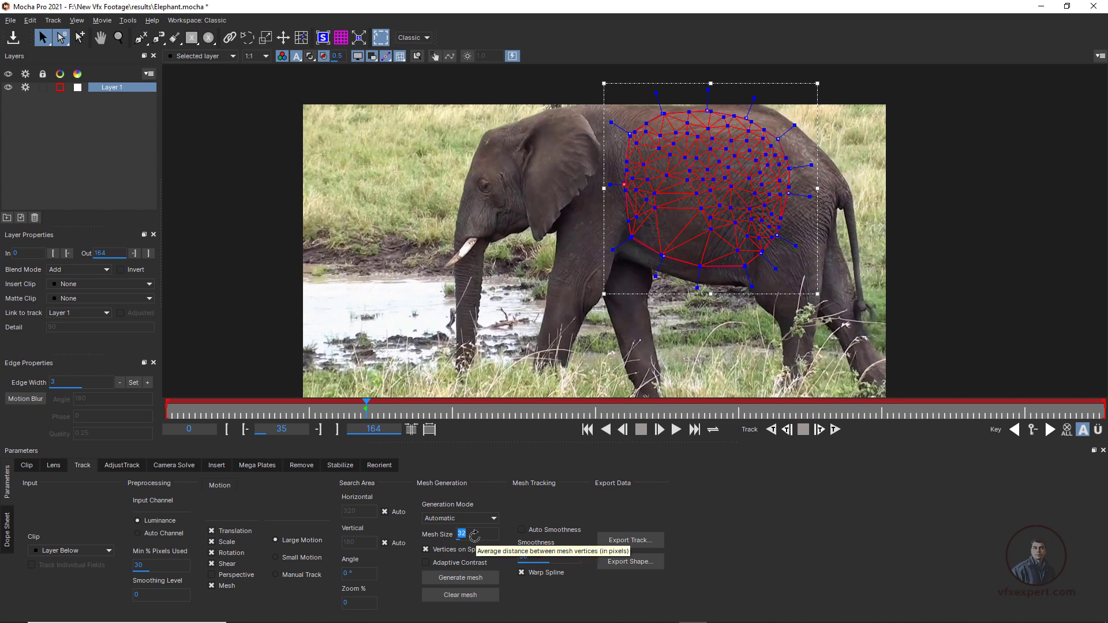
left_click(467, 578)
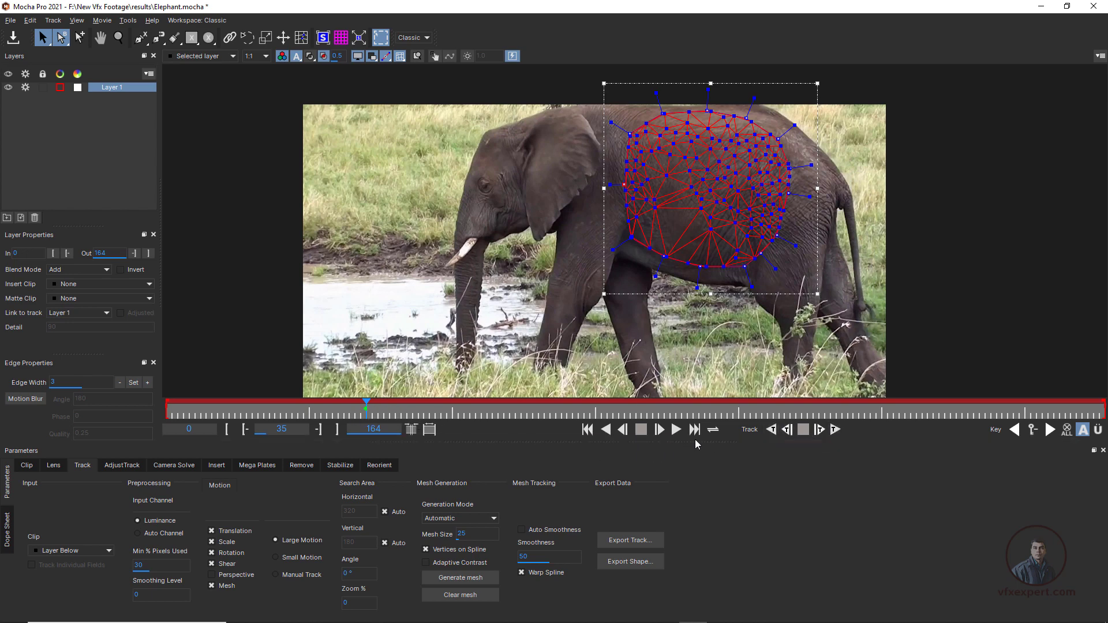
- Track the body mesh backwards from frame 35 to the first frame, and from frame 35 forwards to the last frame
left_click(772, 431)
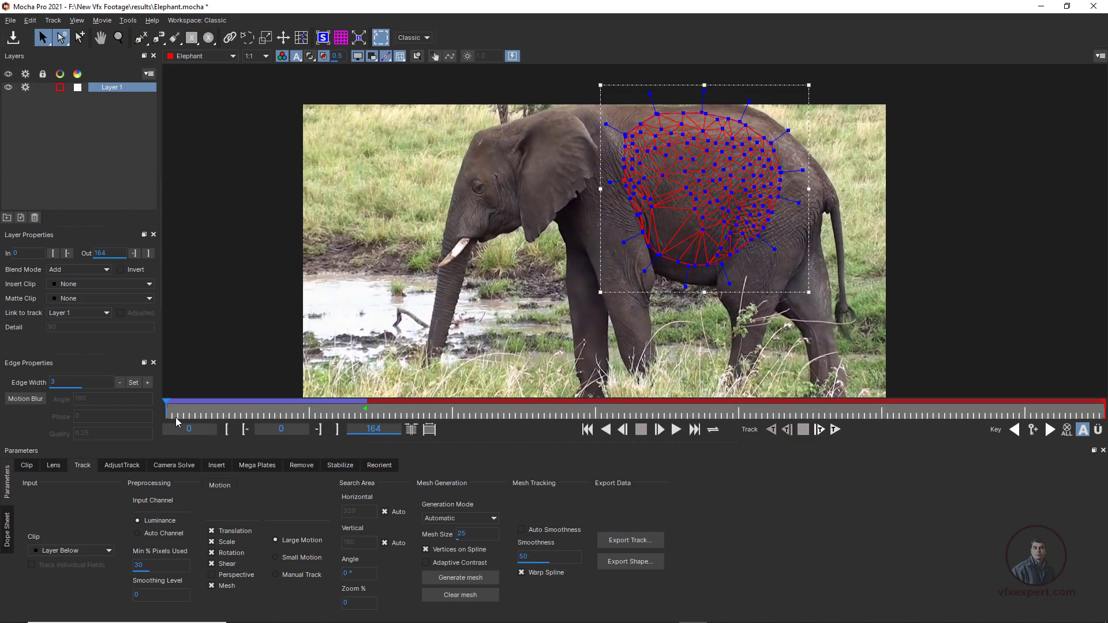
left_click_drag(165, 411, 366, 411)
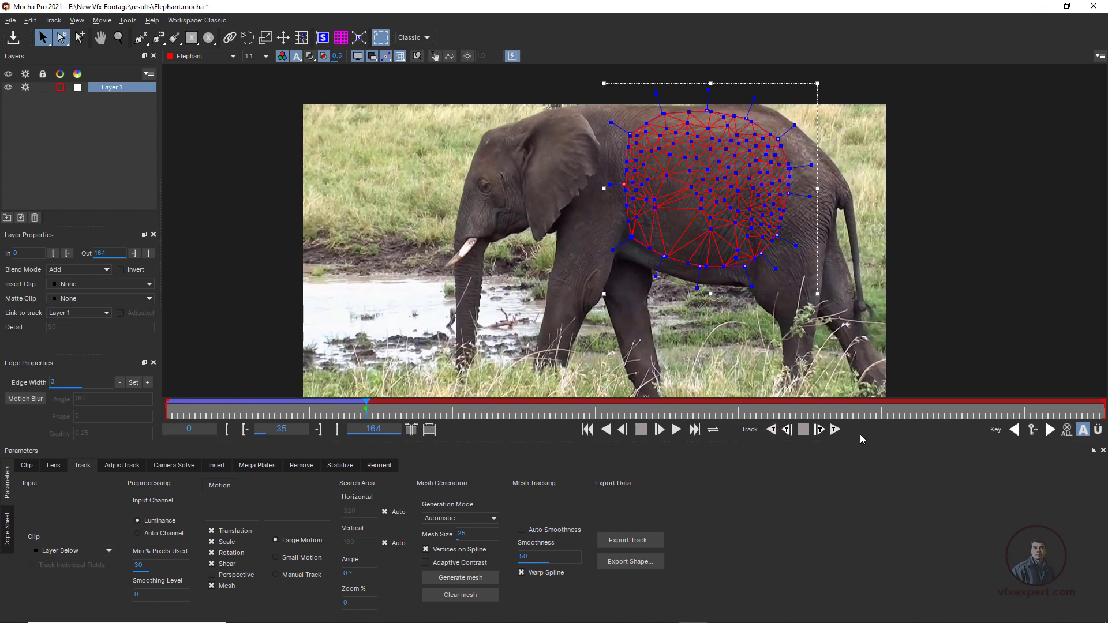
left_click(834, 430)
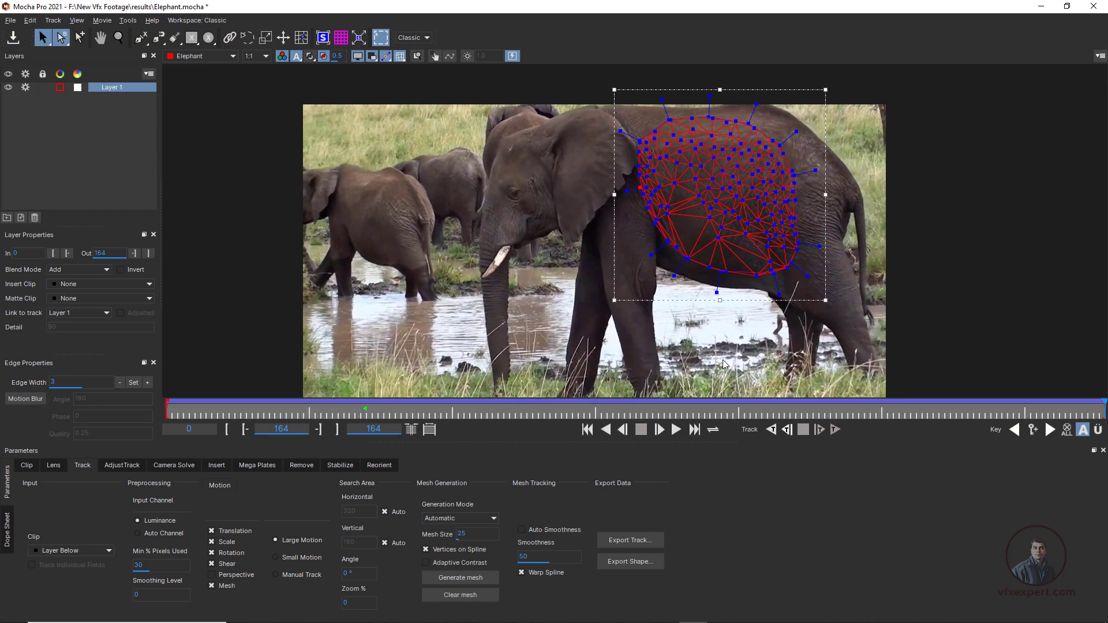
- Play back the tracked mesh from the first frame to check how it follows the body, and return to the first frame
left_click(588, 429)
left_click(676, 430)
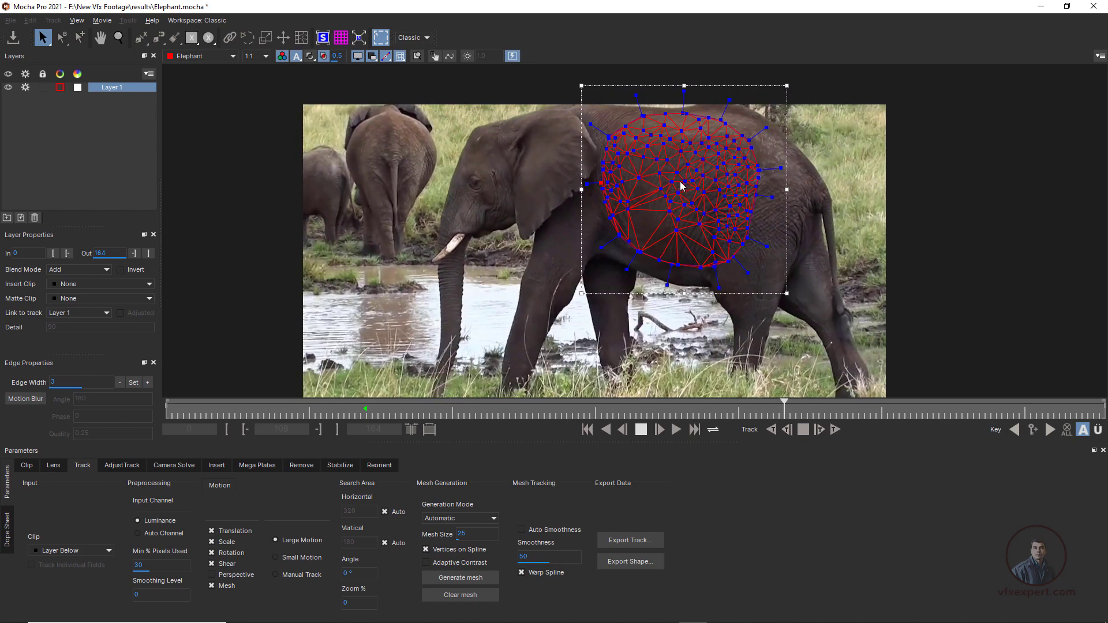
left_click(640, 430)
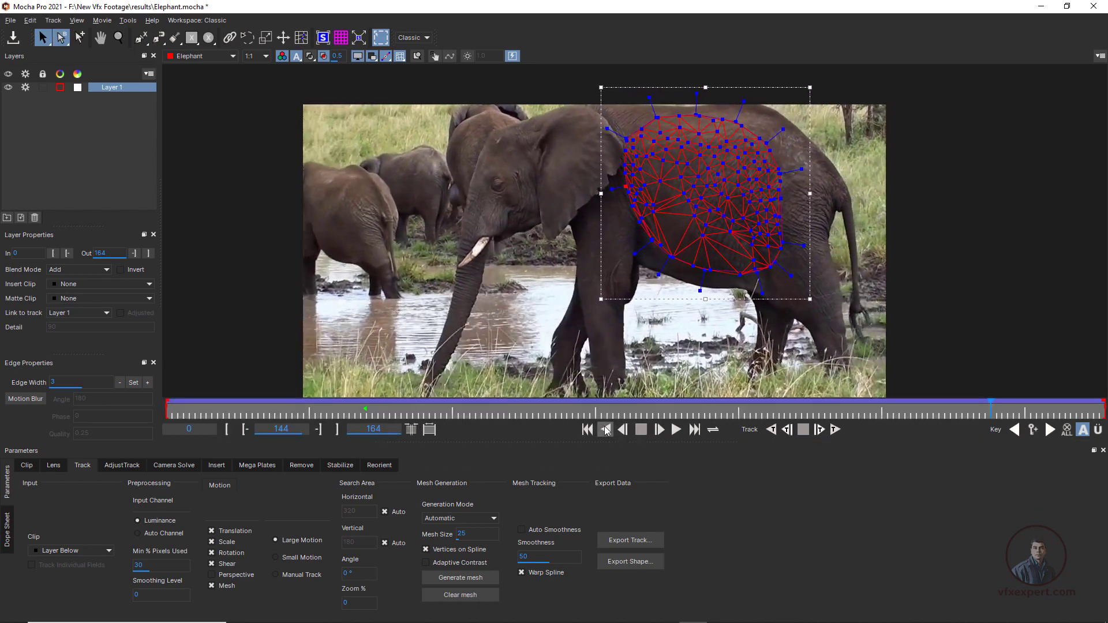
left_click(587, 429)
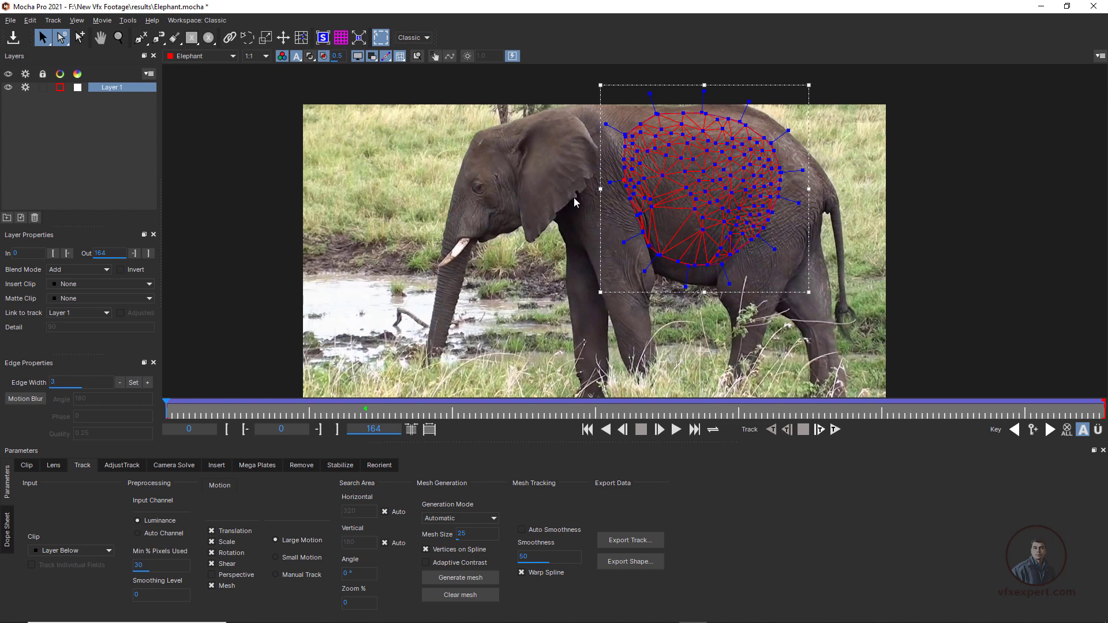
- Draw a closed X-spline around the elephant's ear on a new layer at the first frame
left_click(140, 37)
left_click(530, 250)
left_click(525, 229)
left_click(518, 192)
left_click(513, 171)
left_click(521, 134)
left_click(550, 117)
left_click(592, 143)
left_click(594, 182)
left_click(582, 204)
right_click(561, 211)
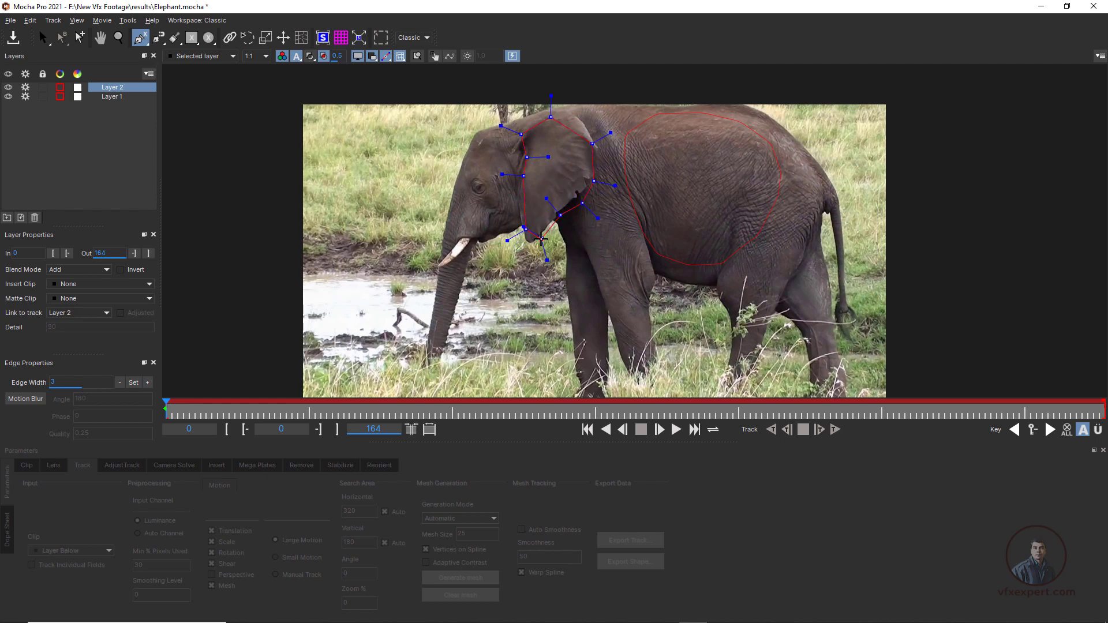
key("s")
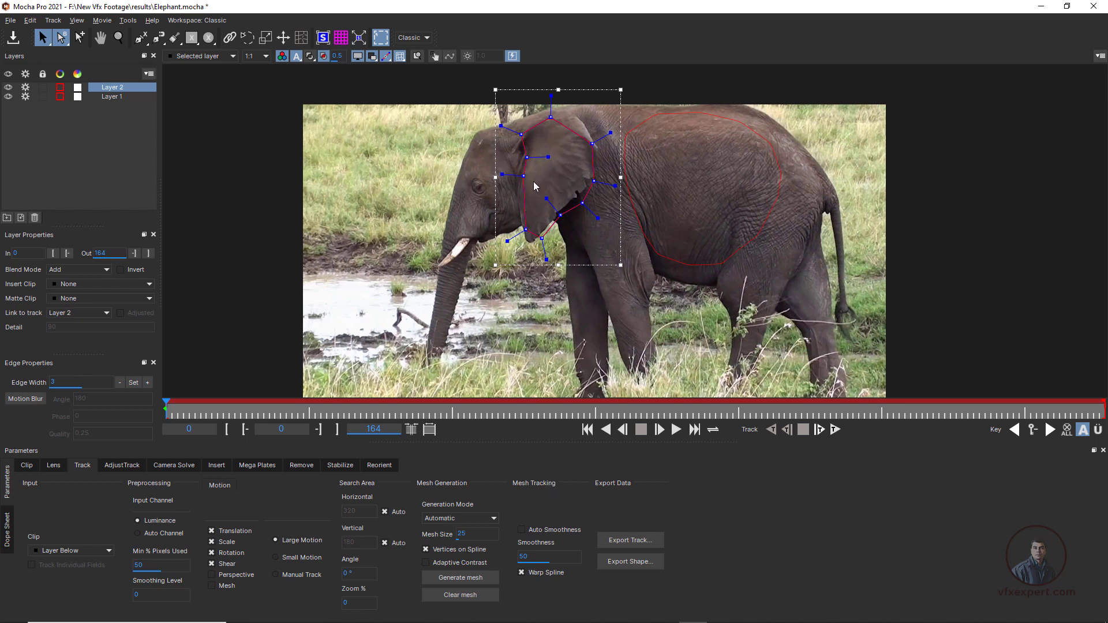
- Delete the ear layer and return to frame 35
left_click(101, 154)
left_click(124, 88)
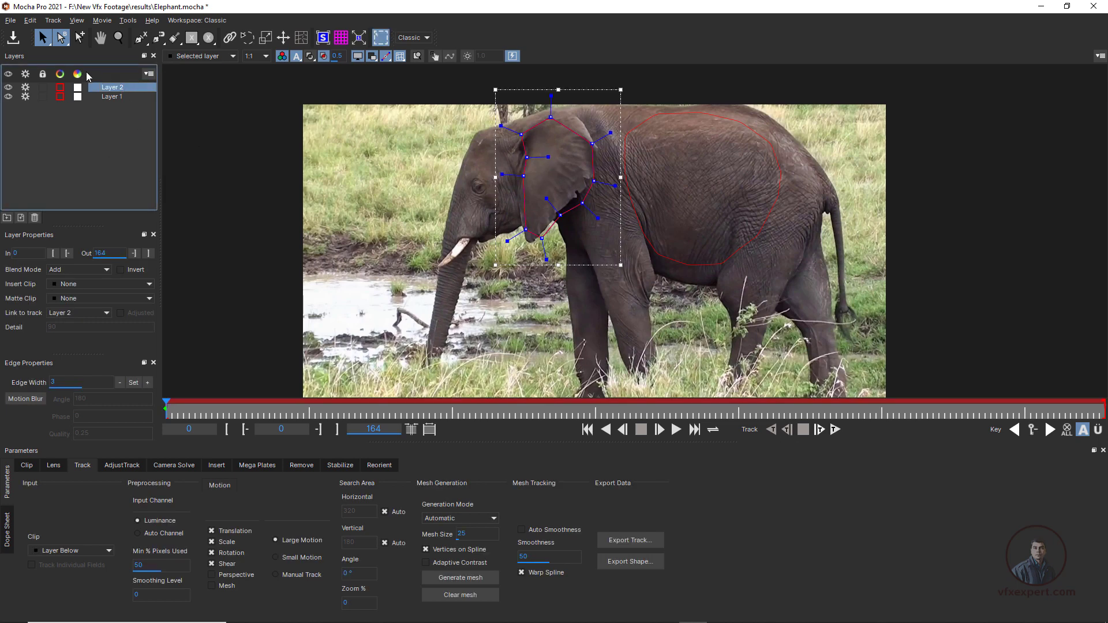
left_click(111, 142)
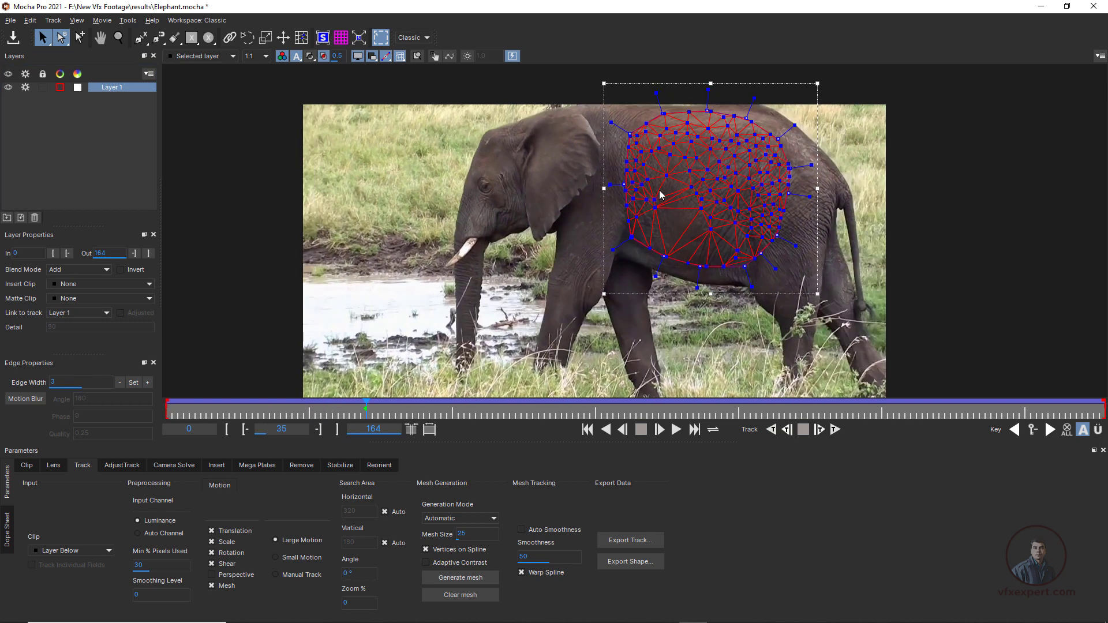
- Save the Elephant project
left_click(11, 20)
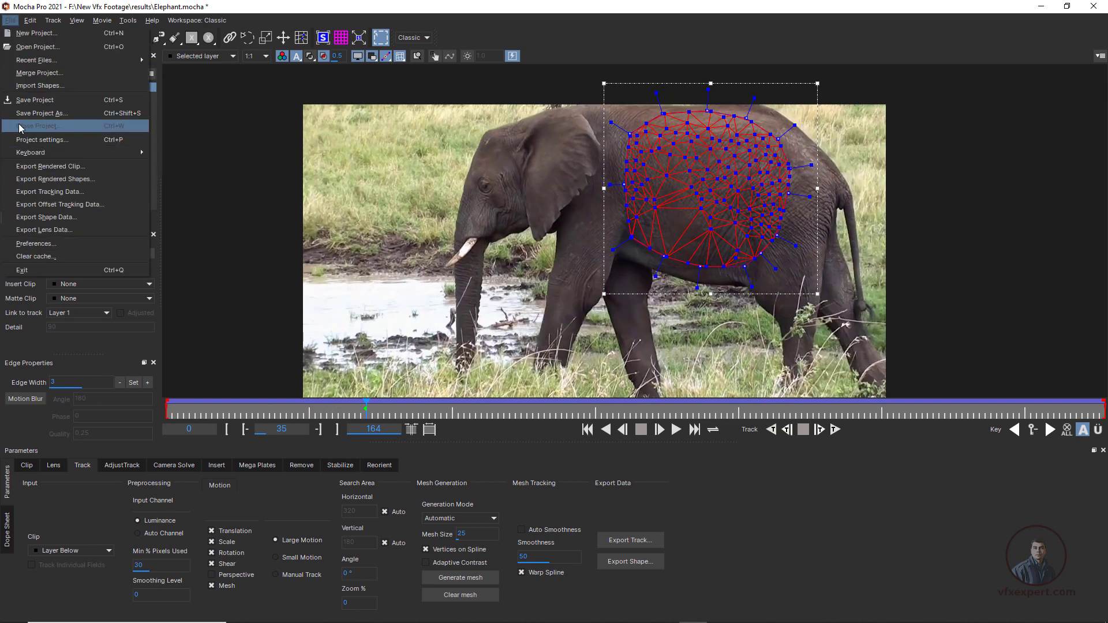
left_click(34, 100)
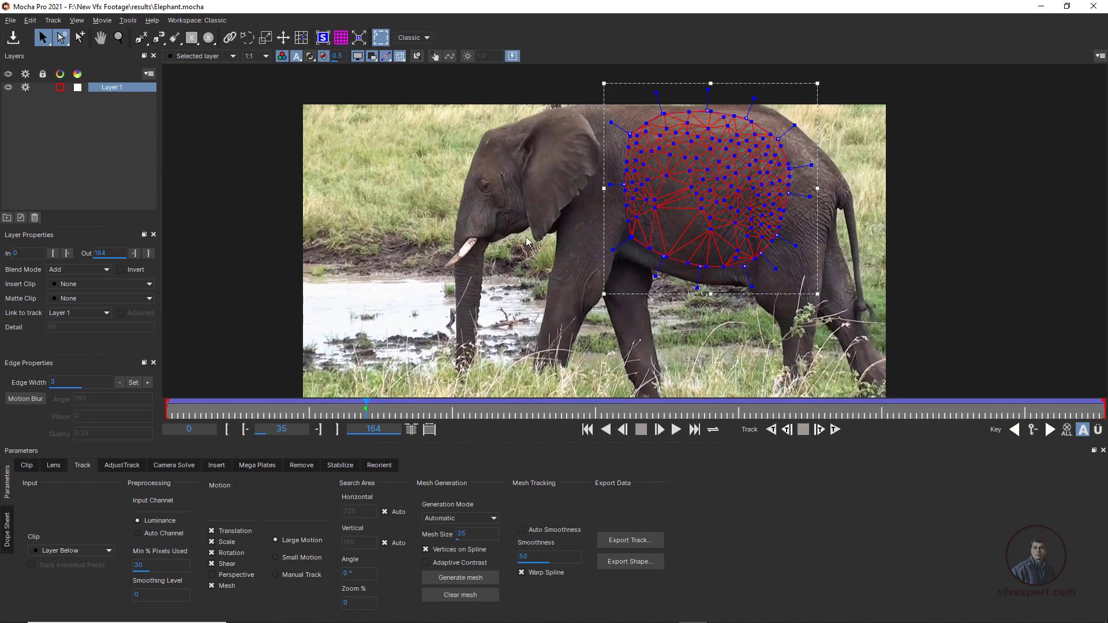
- Export the tracking data in Alembic Mesh Data (*.abc) format, saved as "Elephant_tracking data" on the E: drive
left_click(629, 540)
left_click(528, 300)
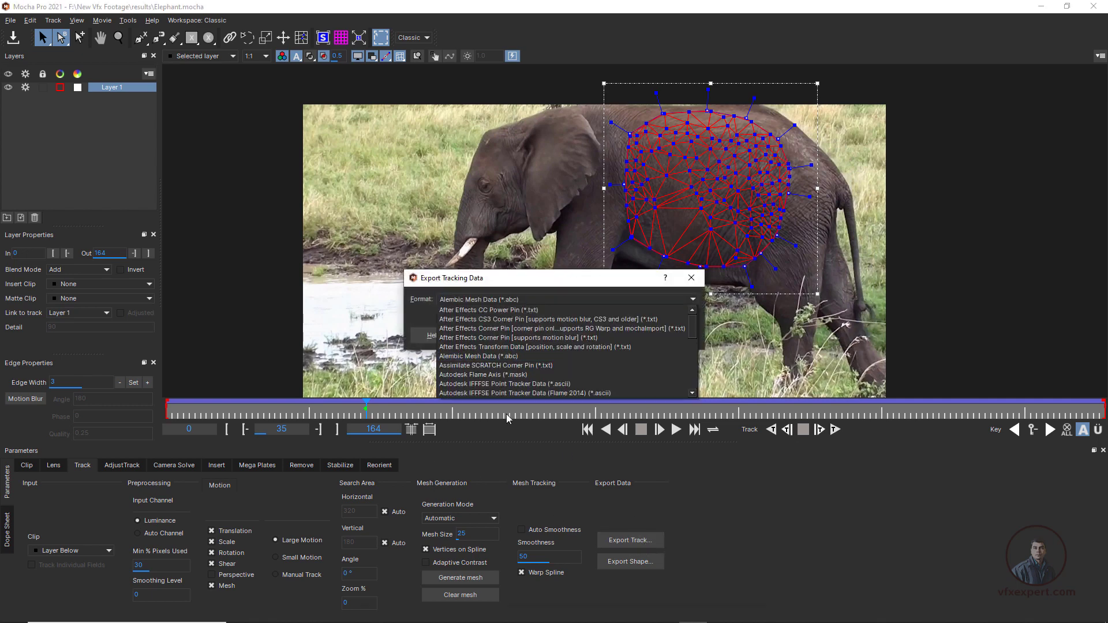
left_click(511, 356)
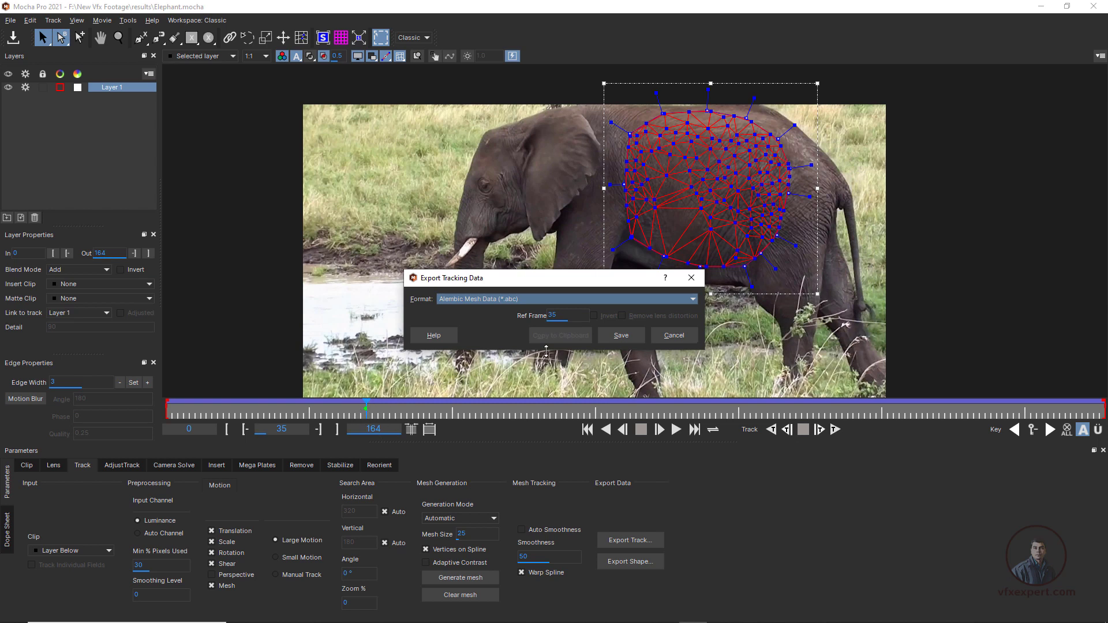
left_click(631, 338)
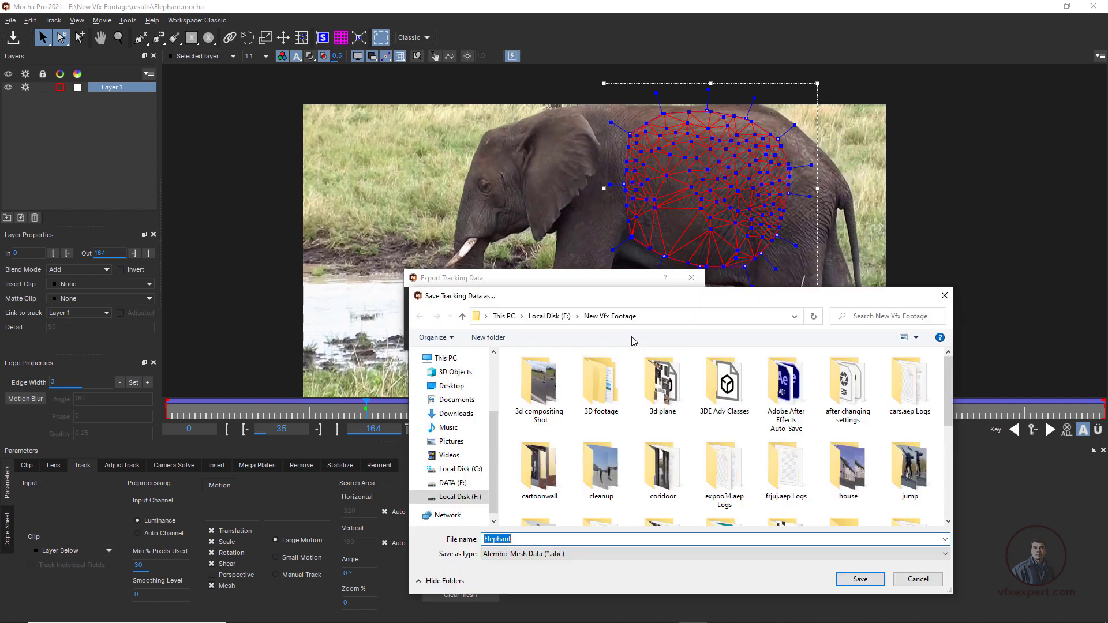
left_click_drag(693, 300, 629, 236)
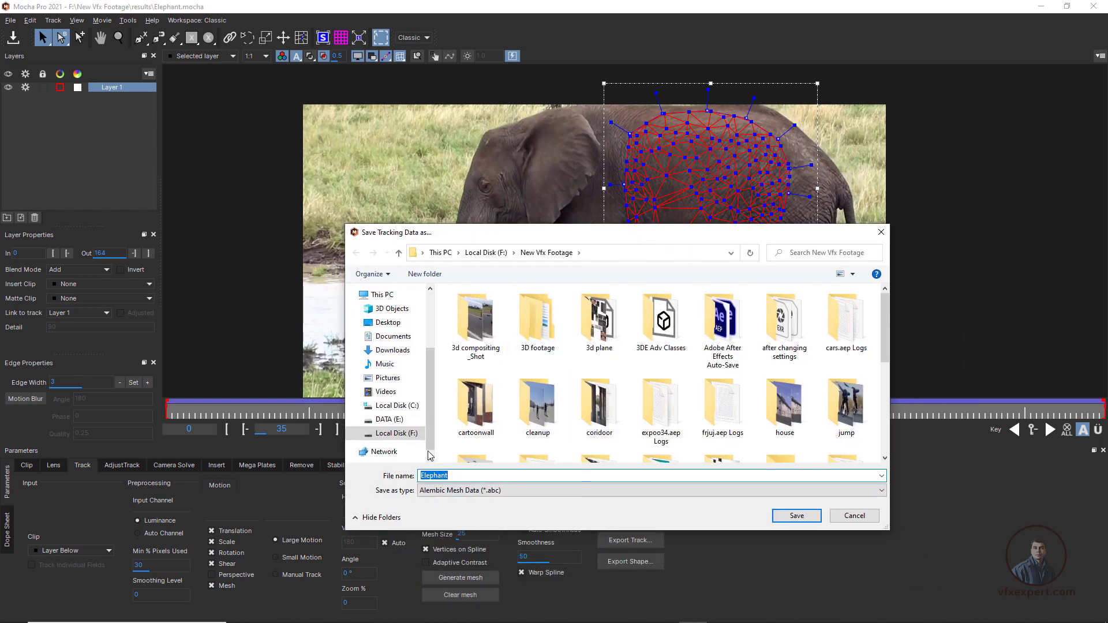
left_click(455, 475)
type("_tracking data")
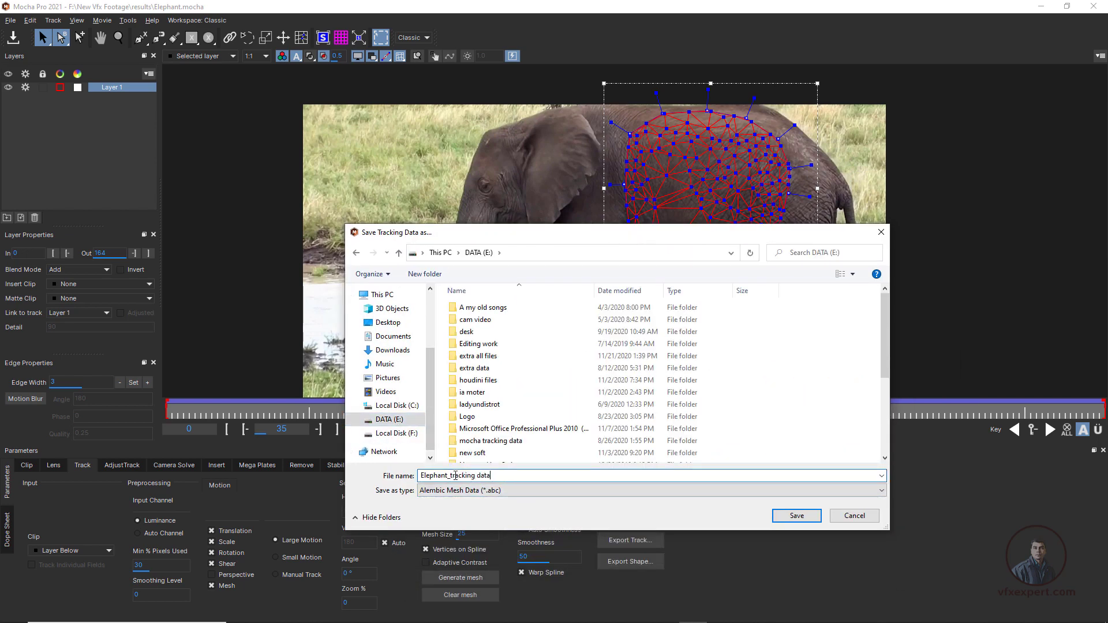
left_click(798, 516)
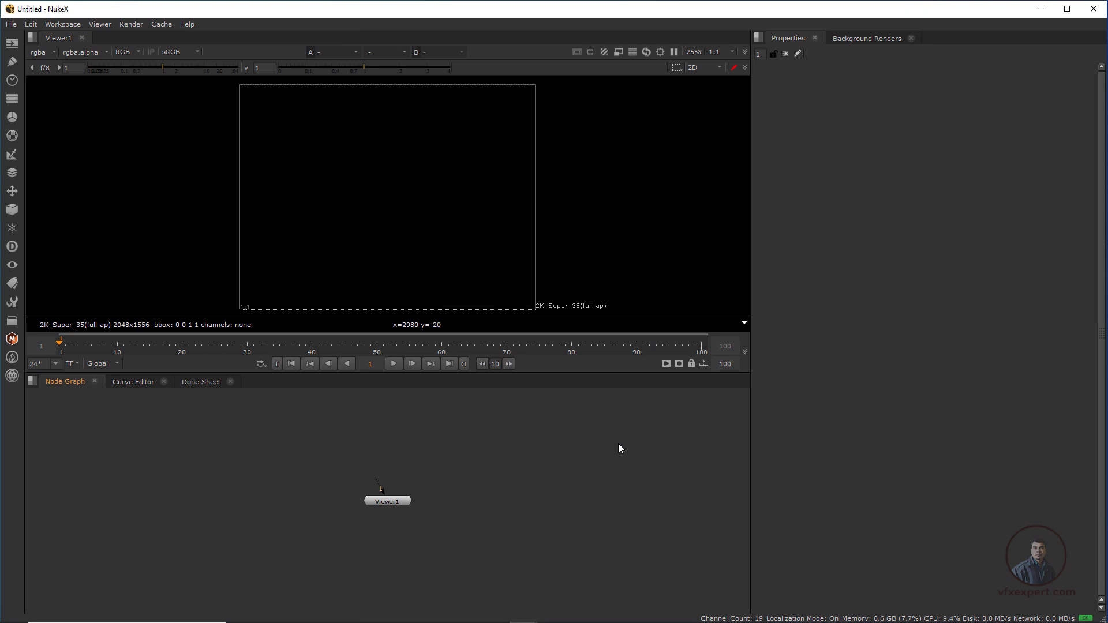
- In NukeX, set the project's frame range to 0–164 and its frame rate to 25 fps
key("s")
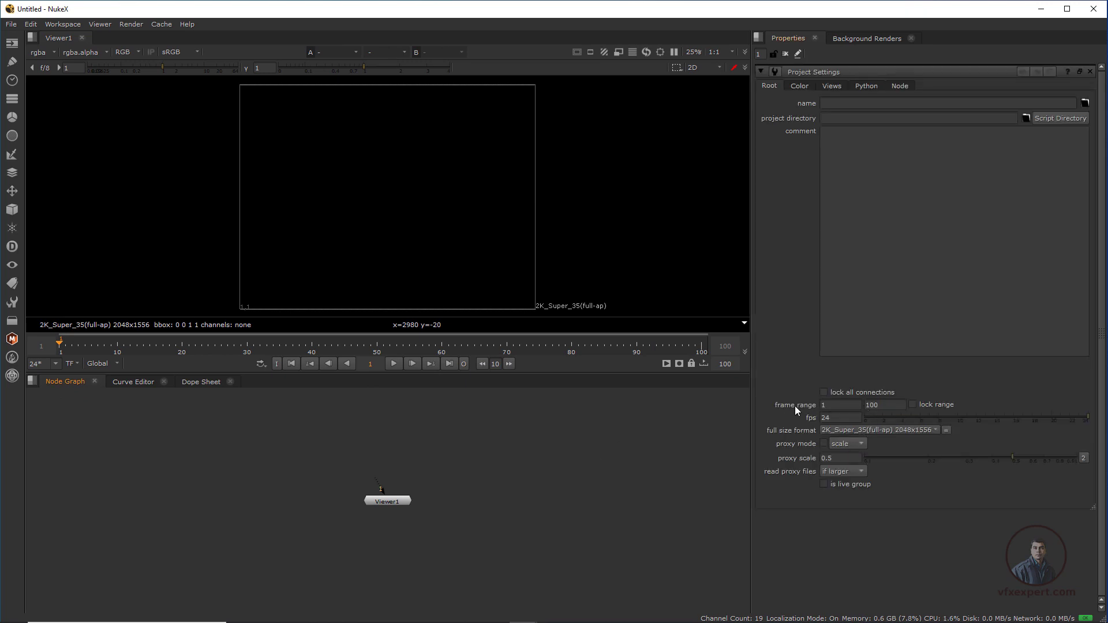
left_click(831, 406)
type("0")
key("Tab")
type("164")
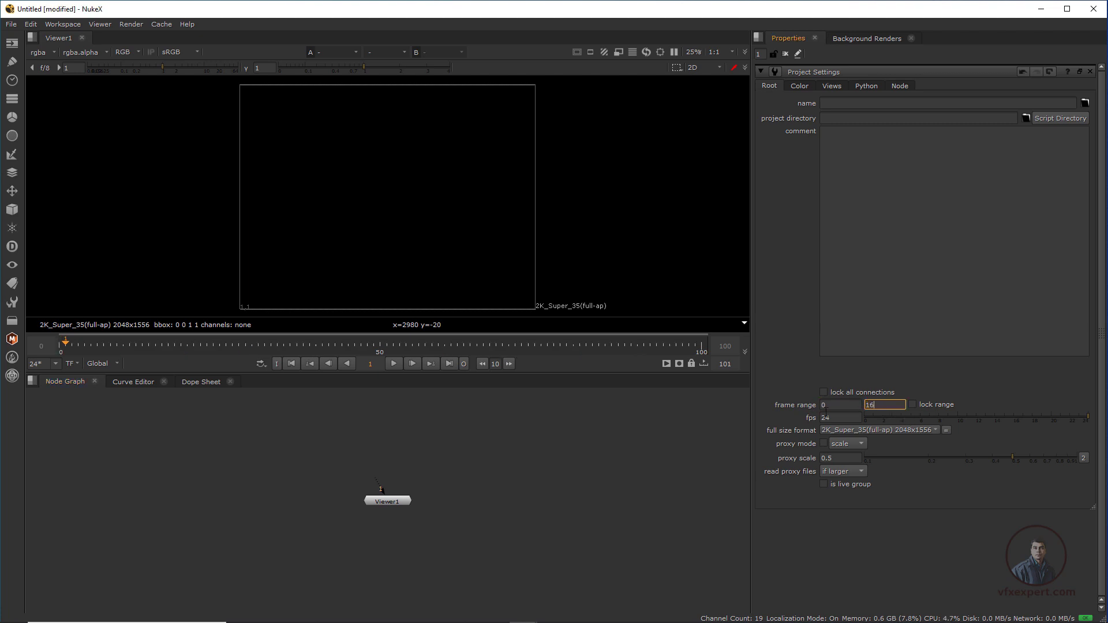
left_click(837, 416)
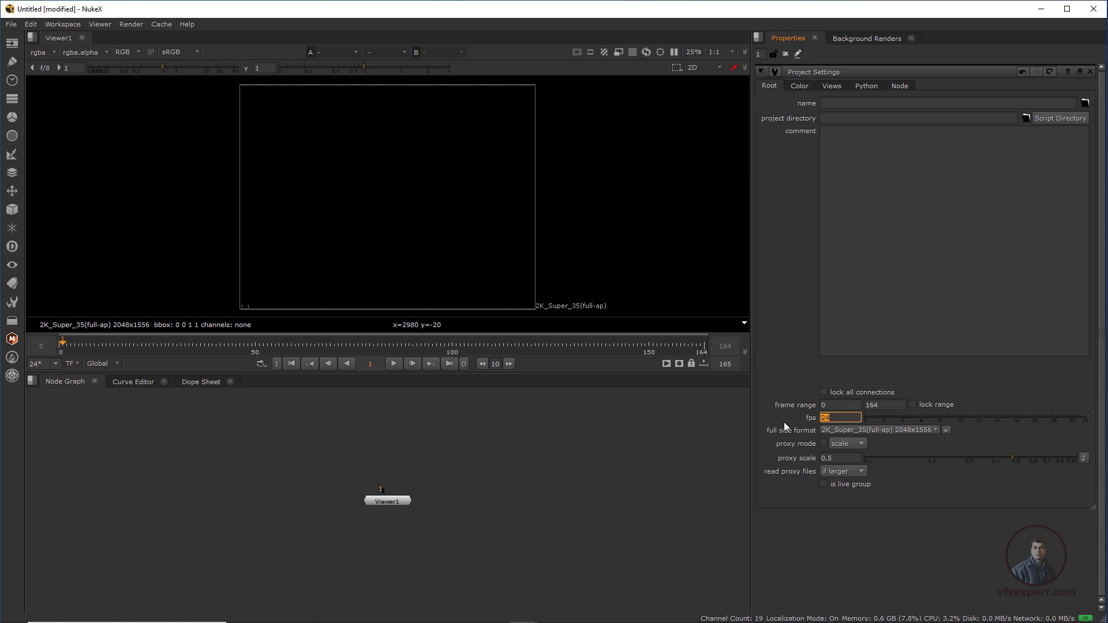
type("25")
left_click(591, 511)
- Read the Elephant.mp4 clip from the New Vfx Footage folder into the node graph
left_click(15, 46)
left_click(58, 43)
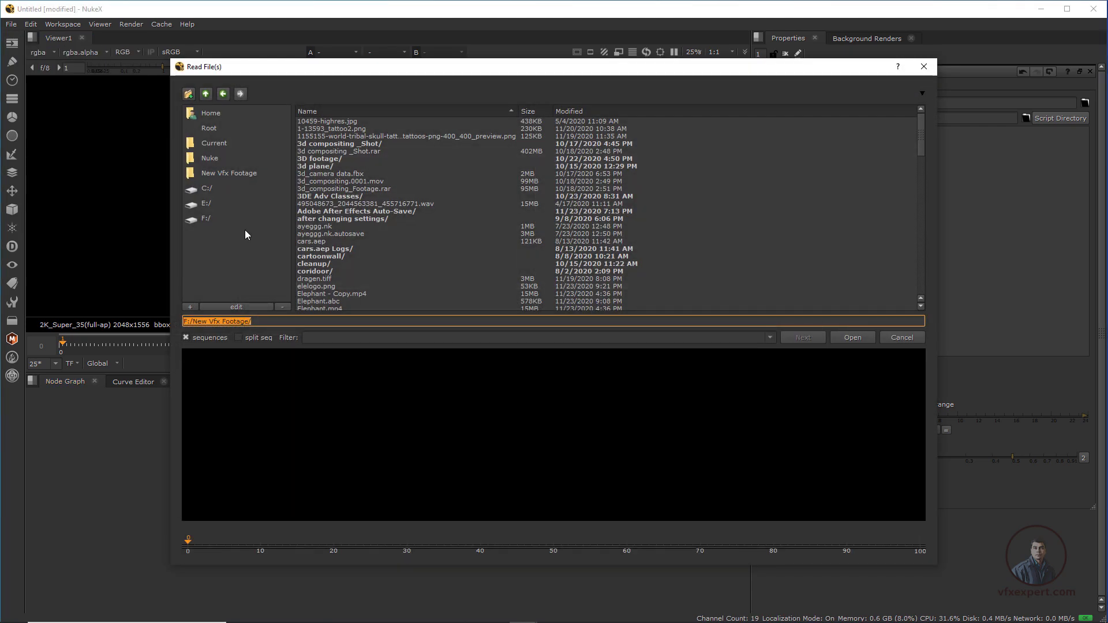
left_click(243, 172)
left_click(346, 233)
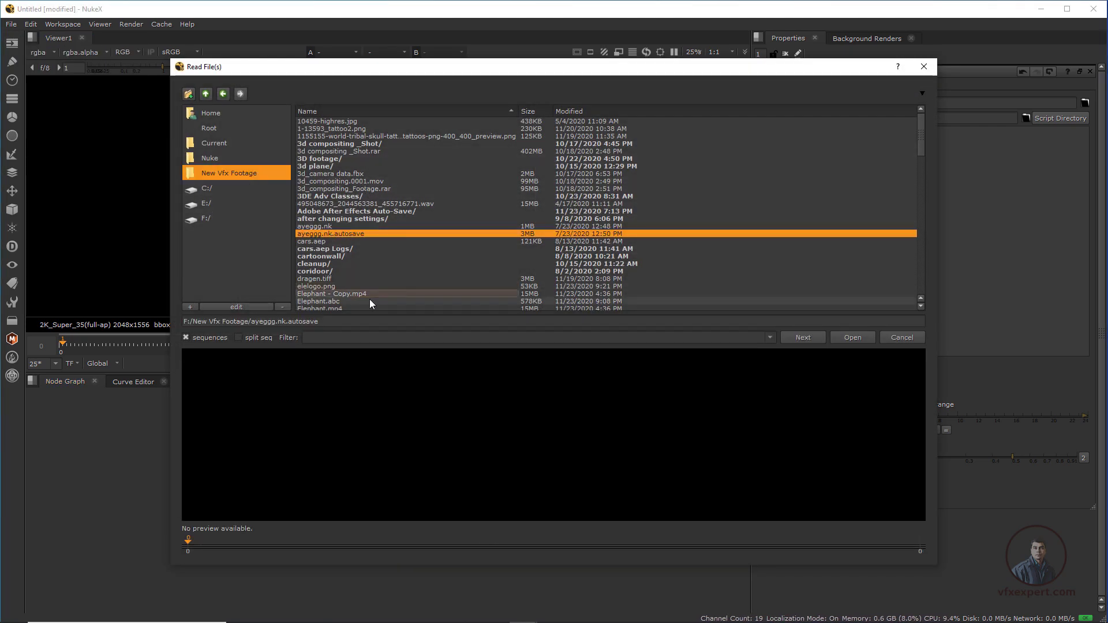
left_click(364, 307)
left_click(848, 337)
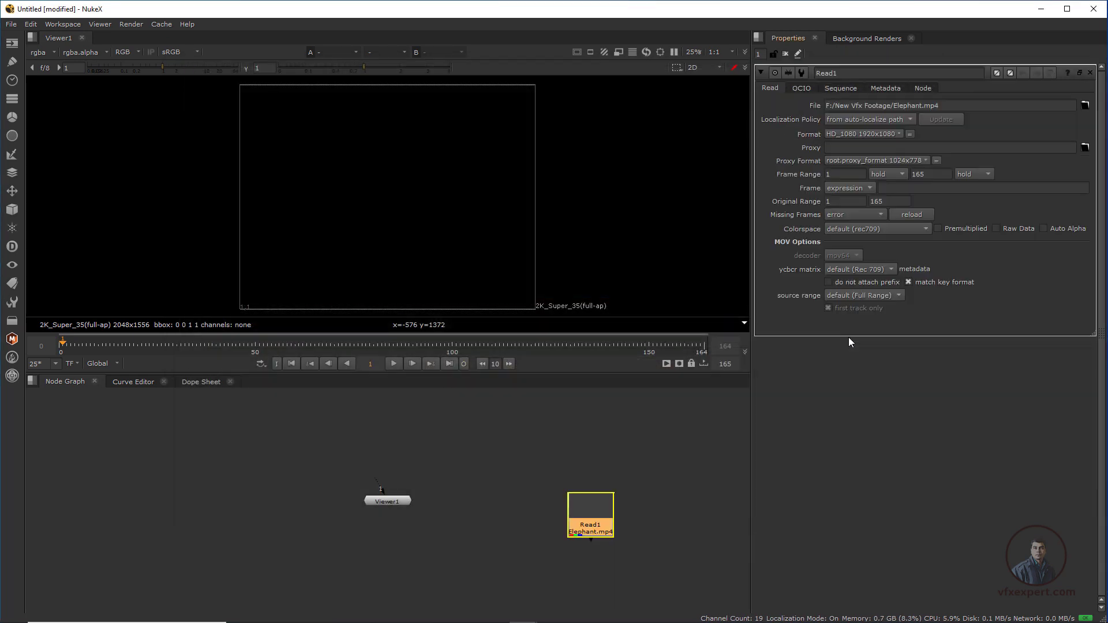
- Place the Elephant.mp4 node above the Viewer node and connect it to the Viewer to show the clip
left_click_drag(580, 505, 351, 440)
left_click(386, 501)
left_click_drag(387, 502, 376, 524)
left_click(385, 465)
key("1")
left_click_drag(385, 465, 386, 471)
scroll(407, 209, "up", 2)
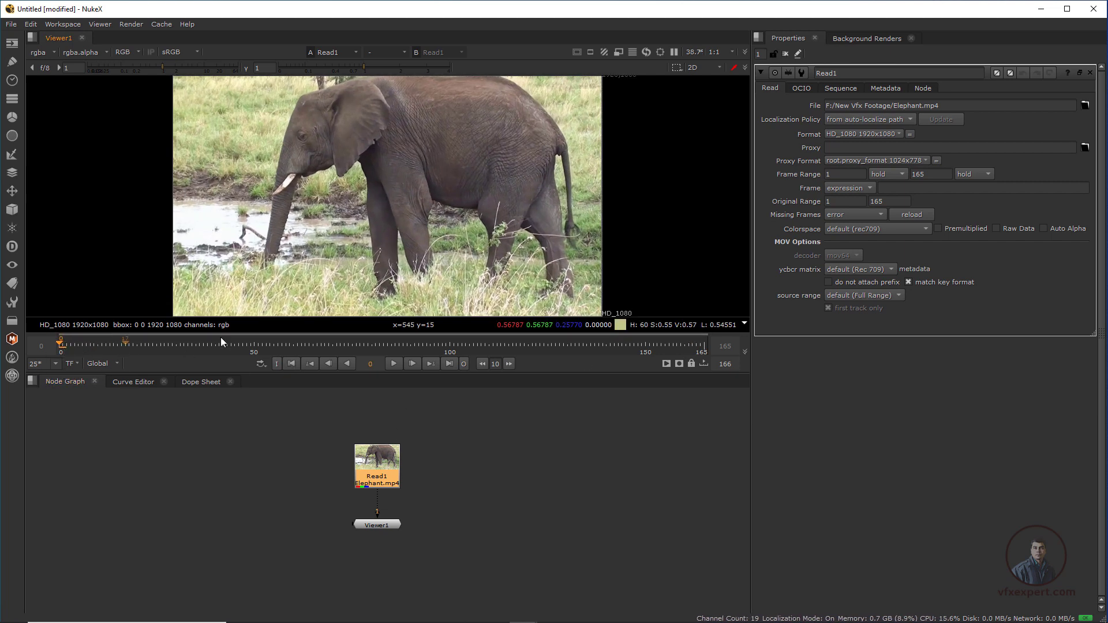
- Set the last frame of the project's frame range back to 164
left_click(659, 440)
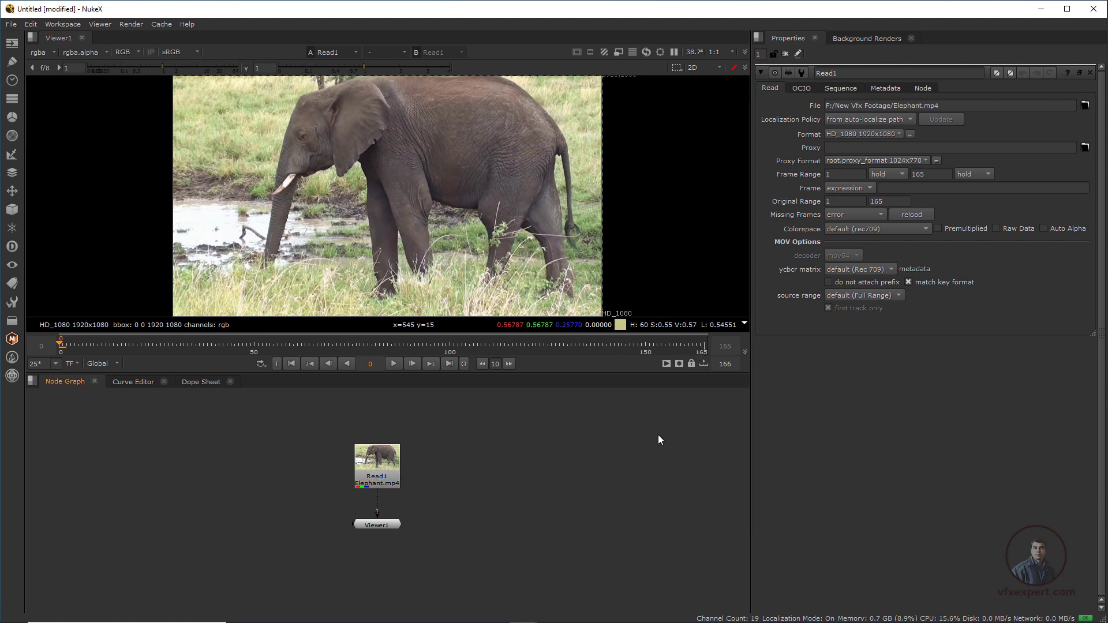
key("s")
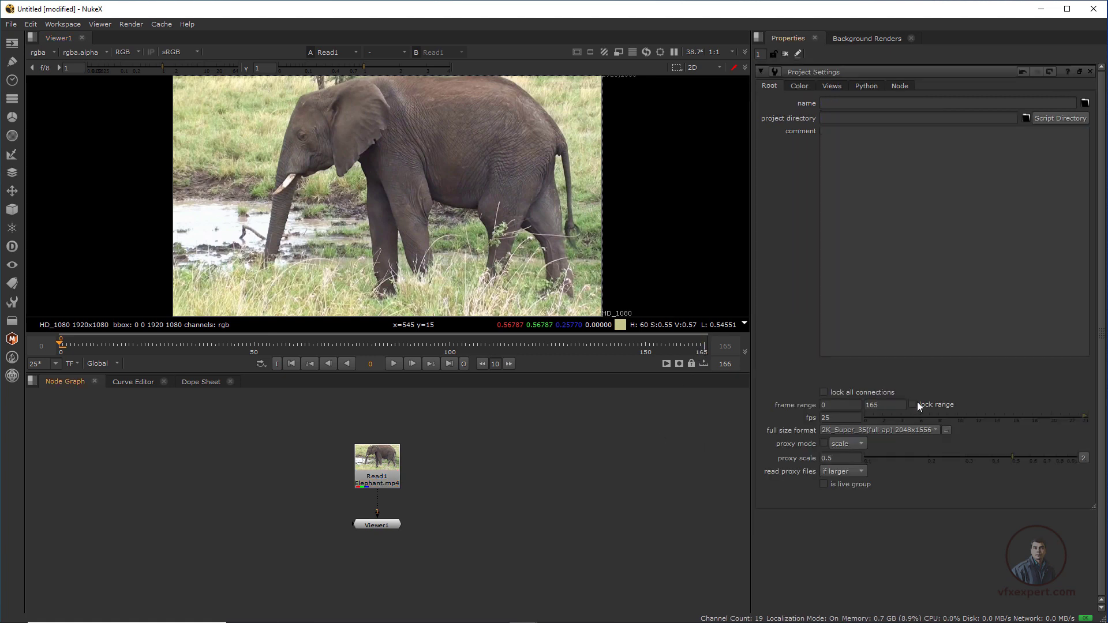
double_click(886, 407)
type("164")
key("Return")
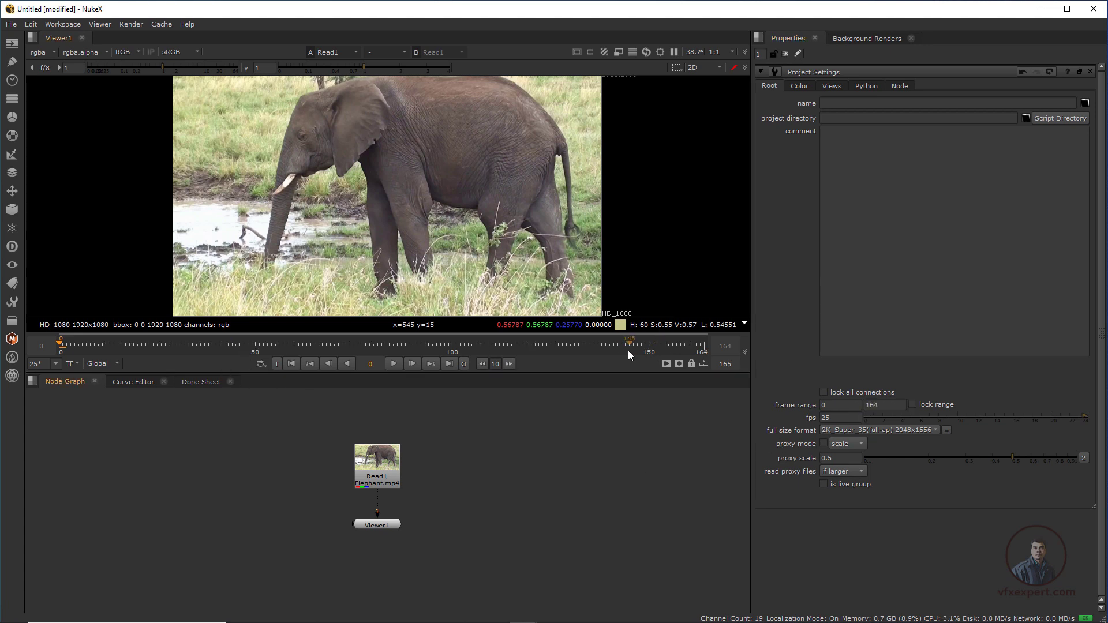
- Compare with the frame range in the Mocha Pro project, and set the Elephant.mp4 Read node's frame mode to start at 0
key("ctrl+a")
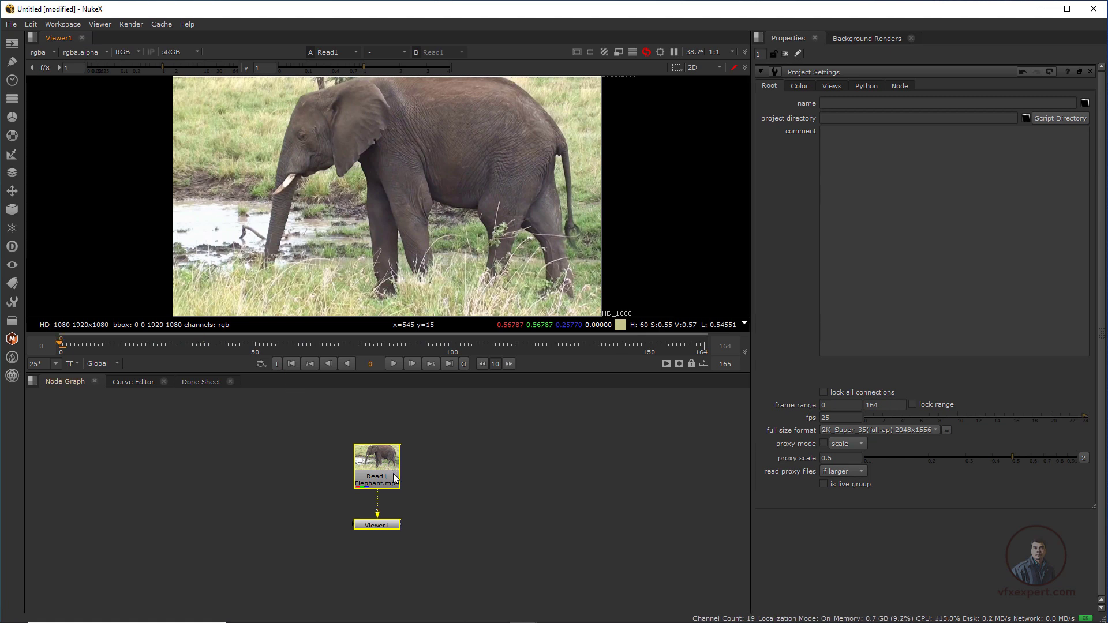
double_click(392, 465)
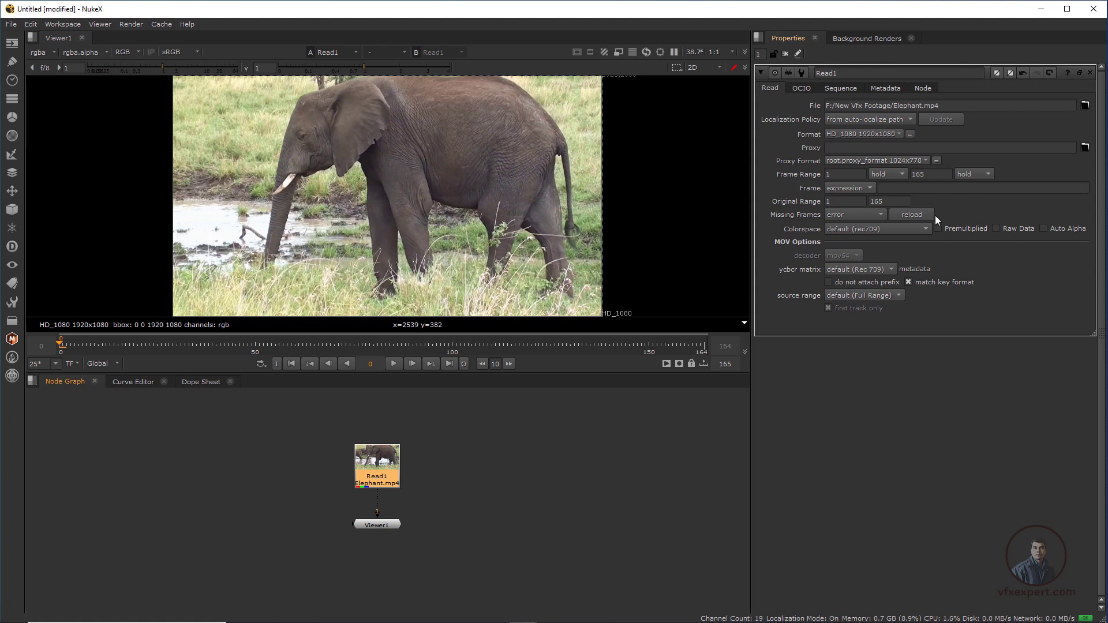
mouse_move(555, 620)
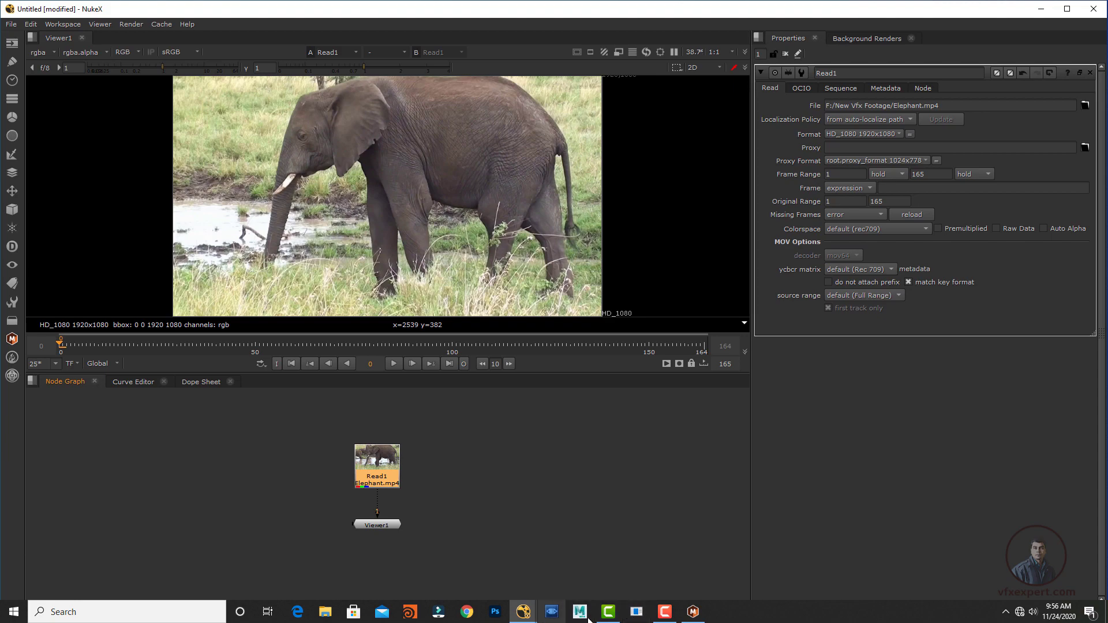
left_click(693, 611)
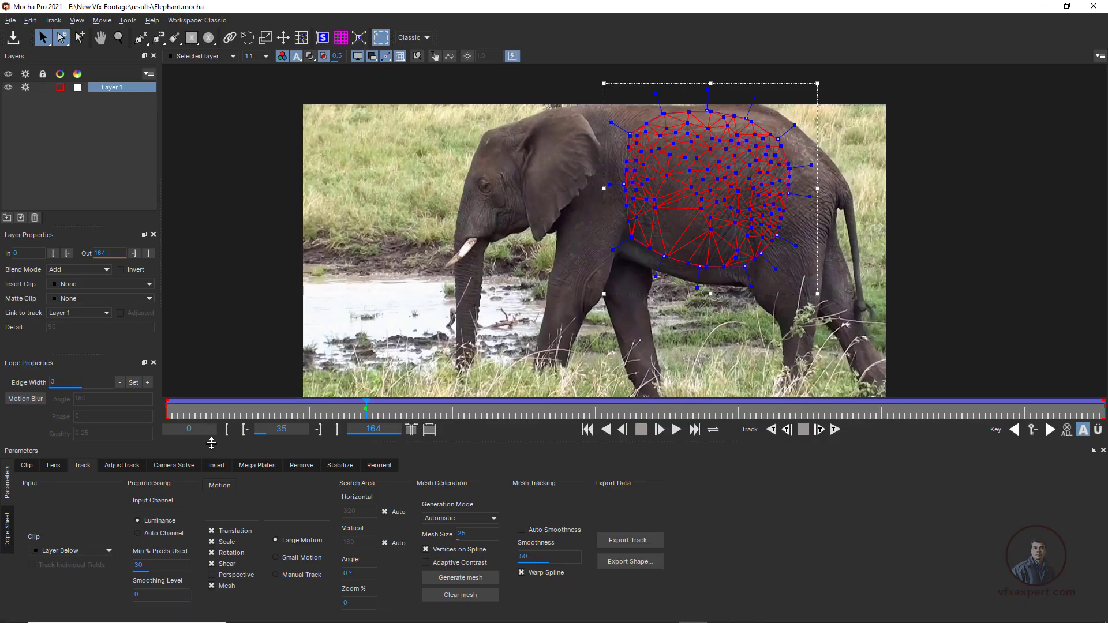
left_click(1043, 7)
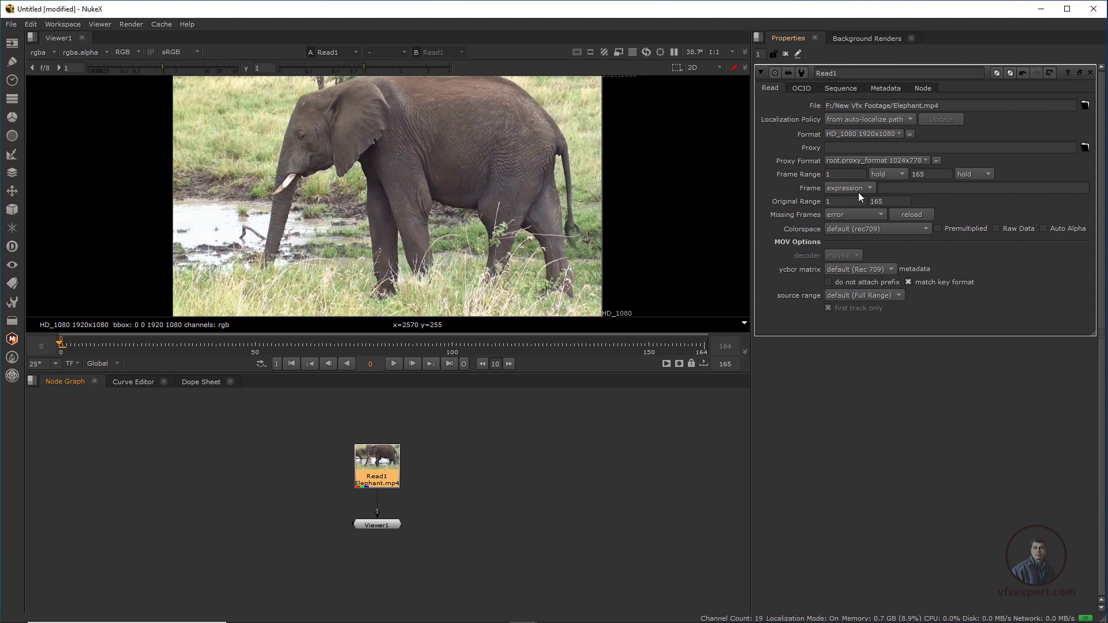
left_click(885, 190)
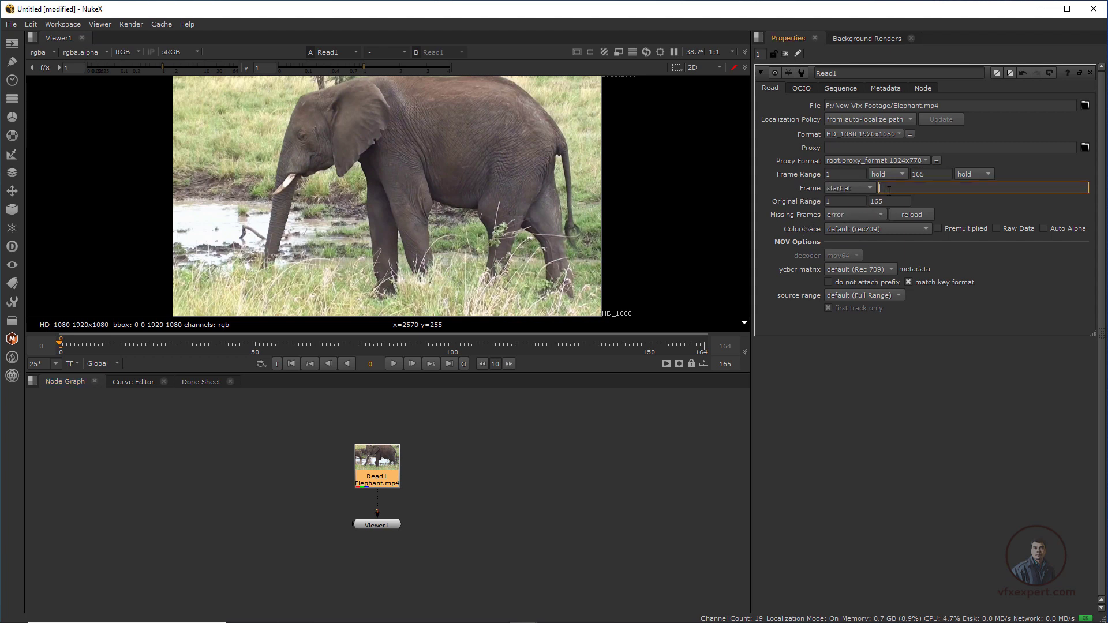
left_click(609, 458)
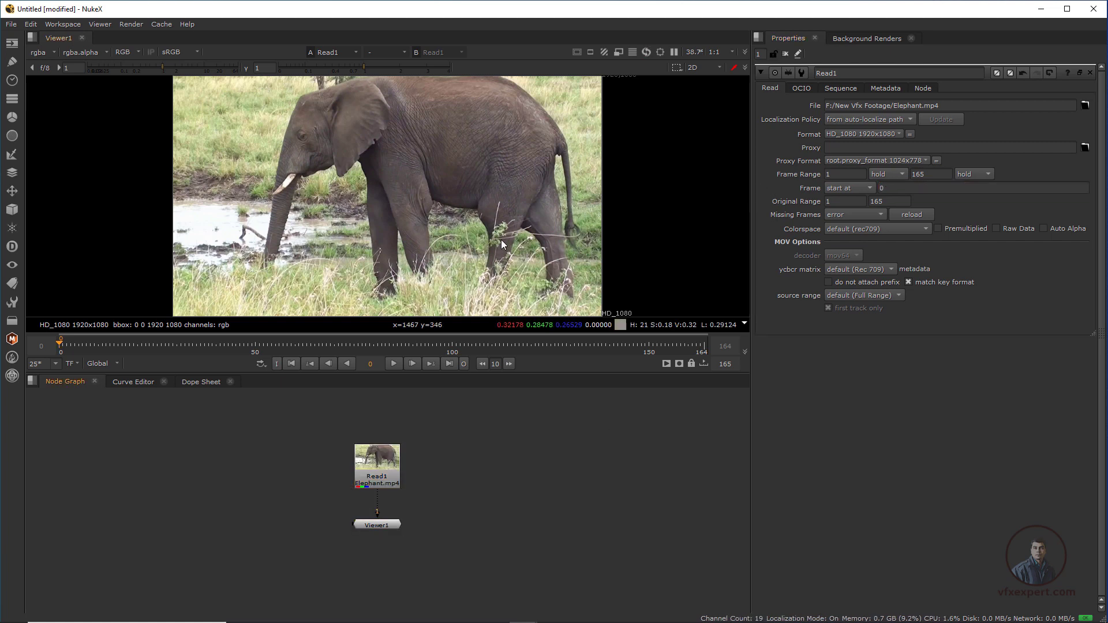
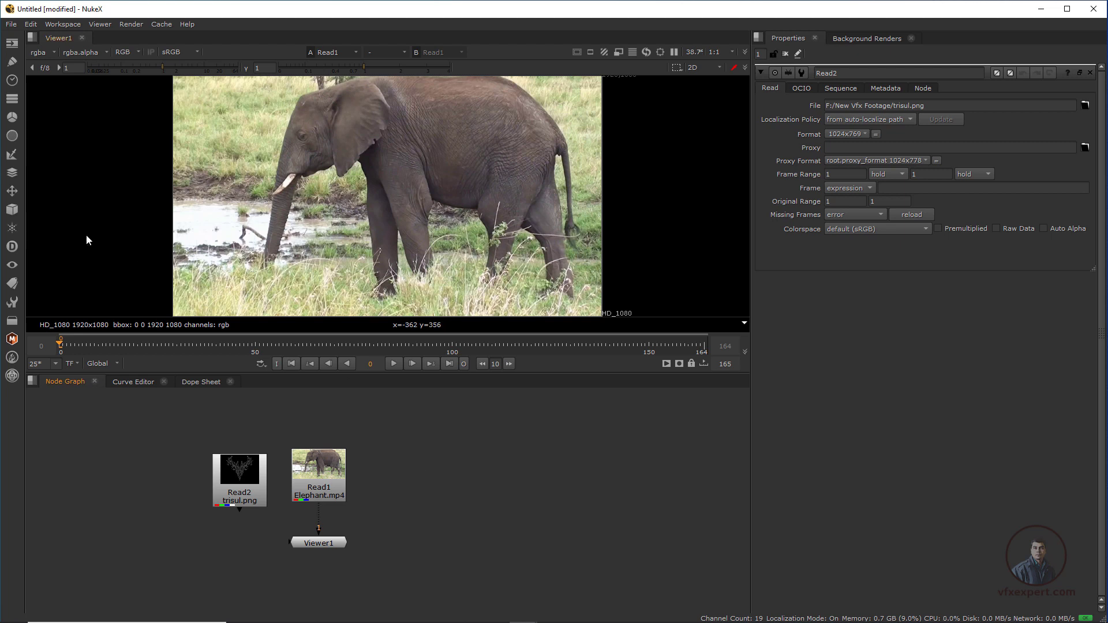
- Add a ReadGeo node and load E:/Elephant_tracking data.abc into it, creating its contents as an all-in-one node
left_click(11, 210)
mouse_move(77, 231)
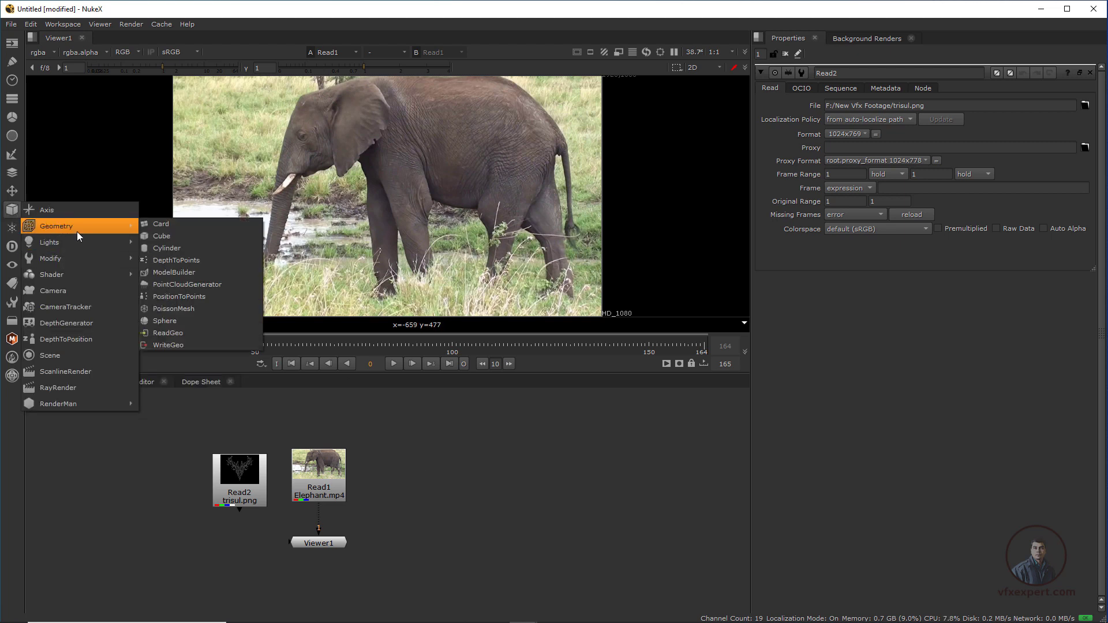
left_click(189, 333)
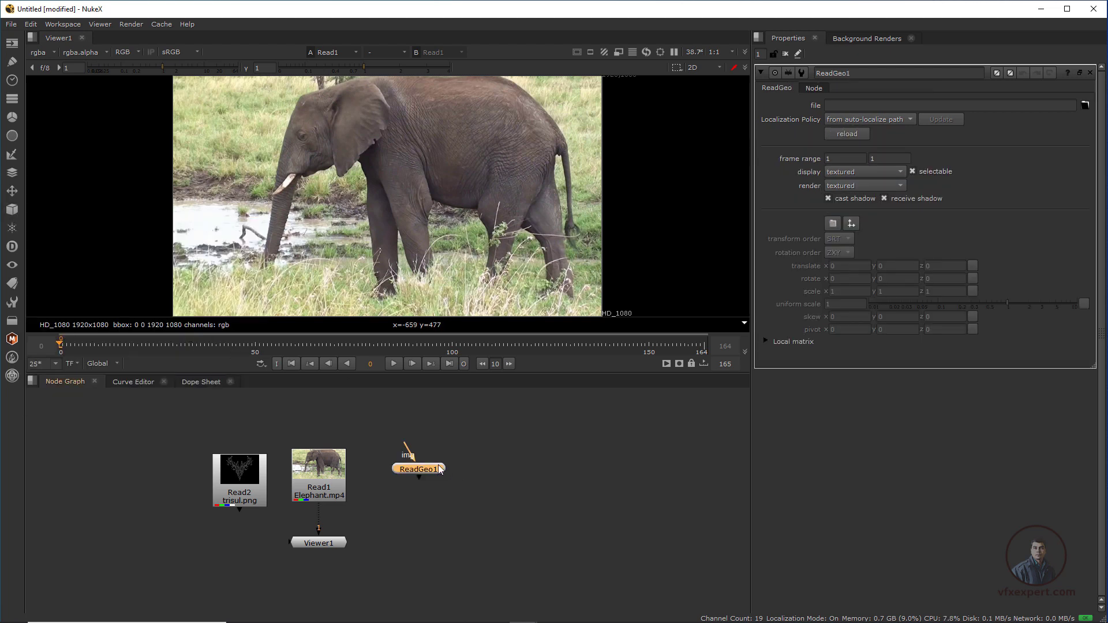
left_click(1084, 106)
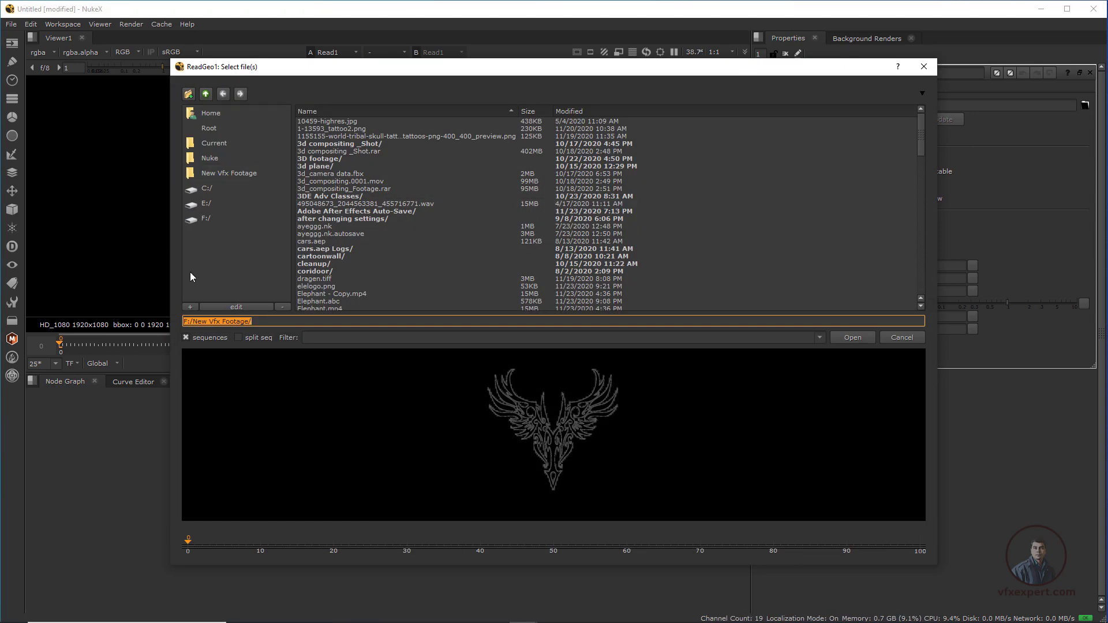
left_click(202, 203)
left_click(373, 218)
left_click(373, 213)
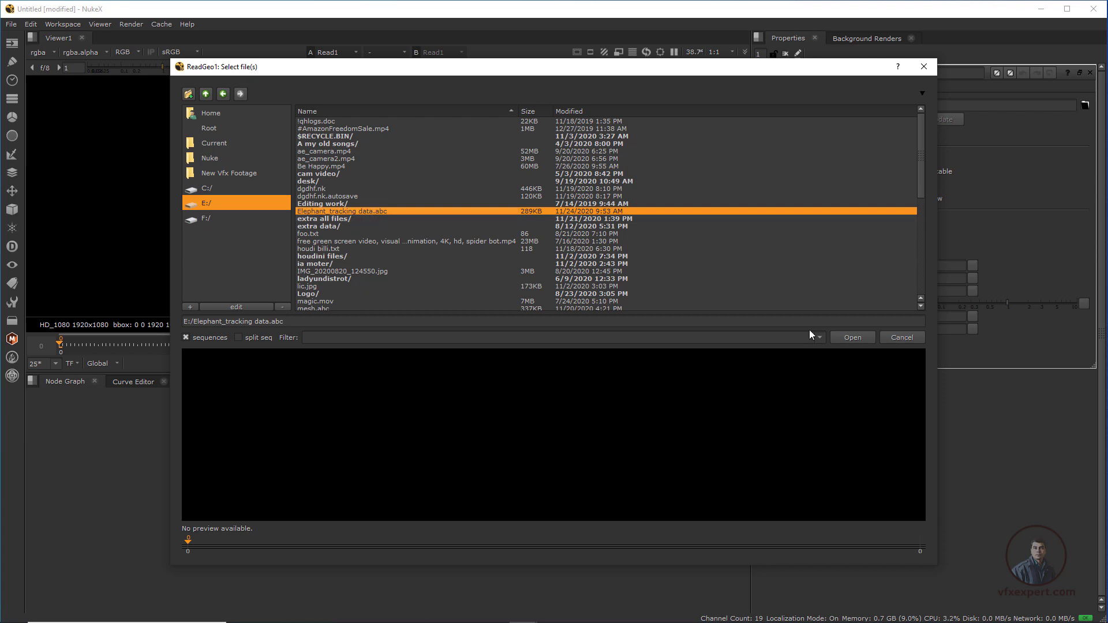
left_click(856, 337)
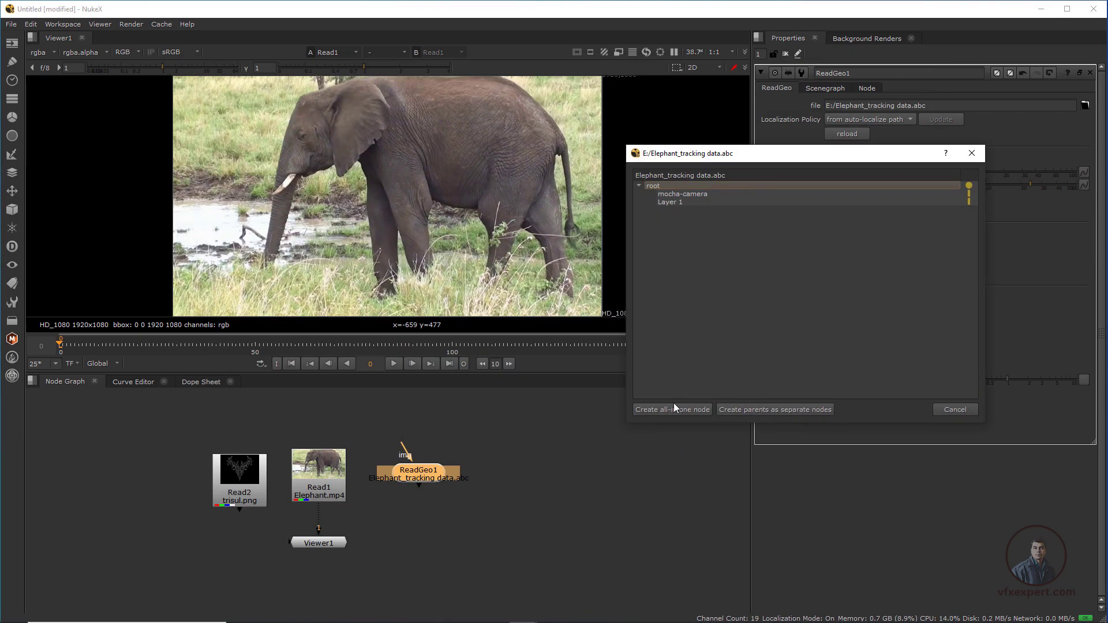
left_click(687, 410)
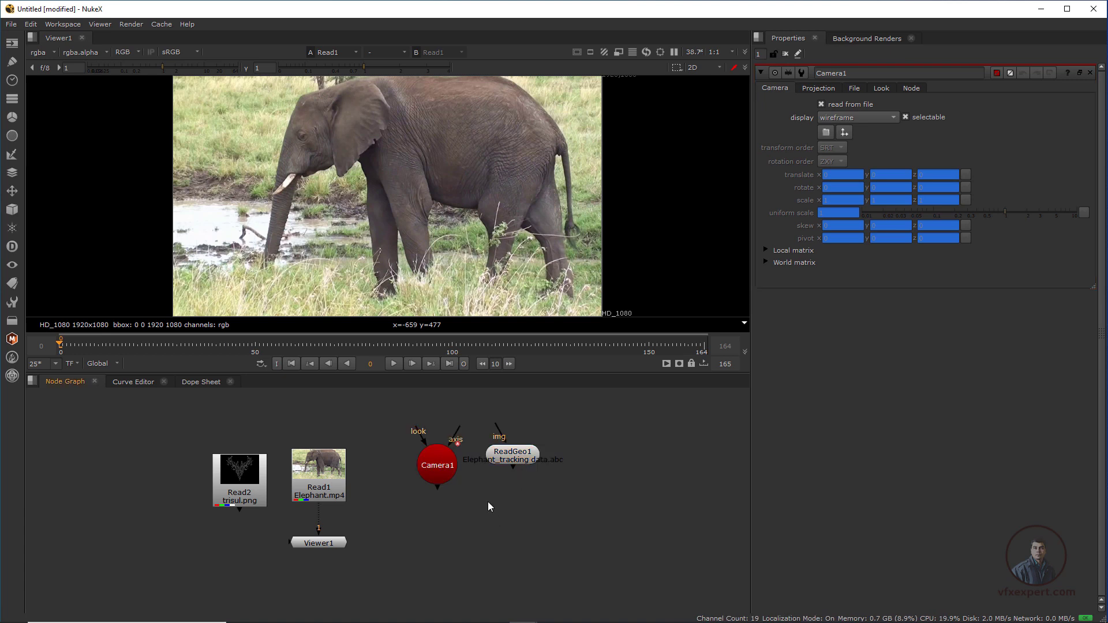
- Line up the ReadGeo1 node beside the Camera1 node in the node graph
left_click_drag(407, 514, 594, 412)
left_click(603, 439)
left_click(440, 471)
left_click(516, 467)
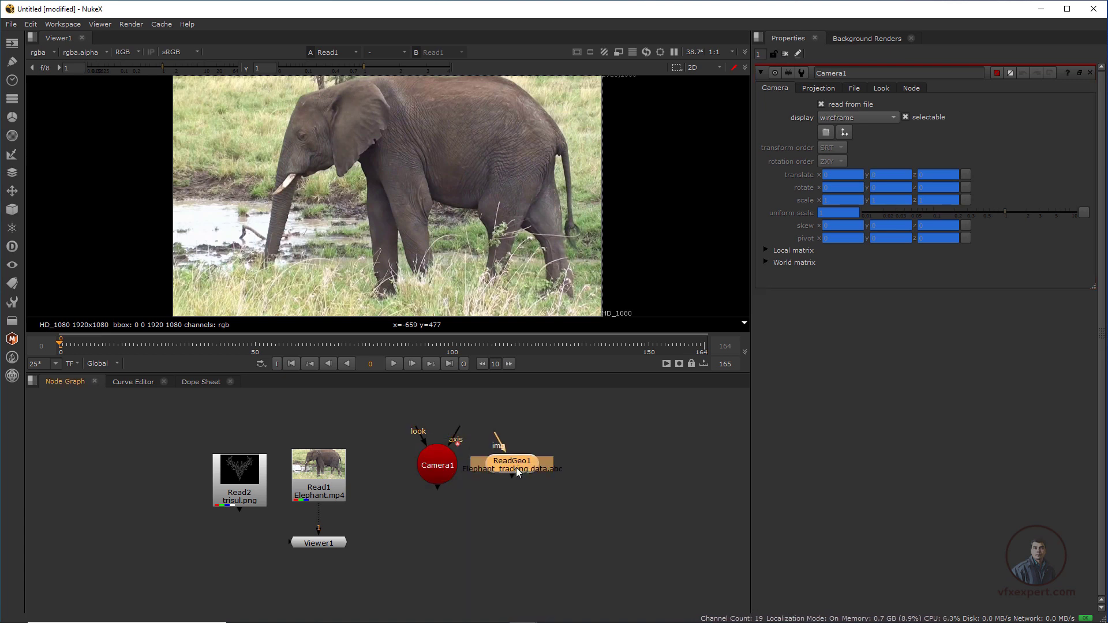
left_click_drag(515, 467, 519, 471)
left_click(451, 498)
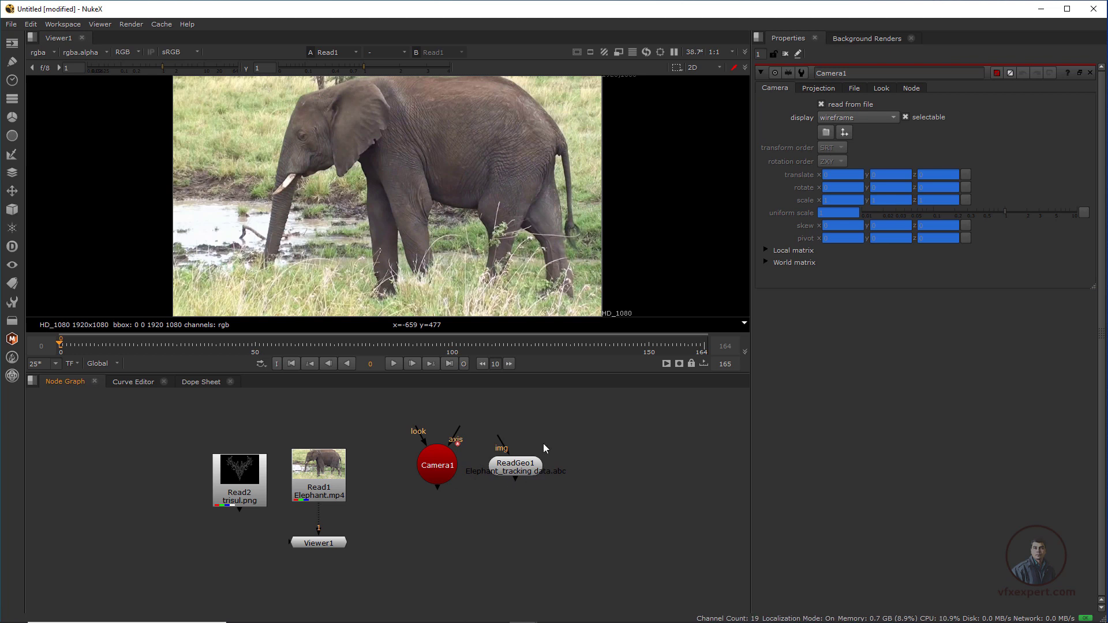
- Set the ReadGeo1 node's Alembic frame rate to 25
double_click(518, 468)
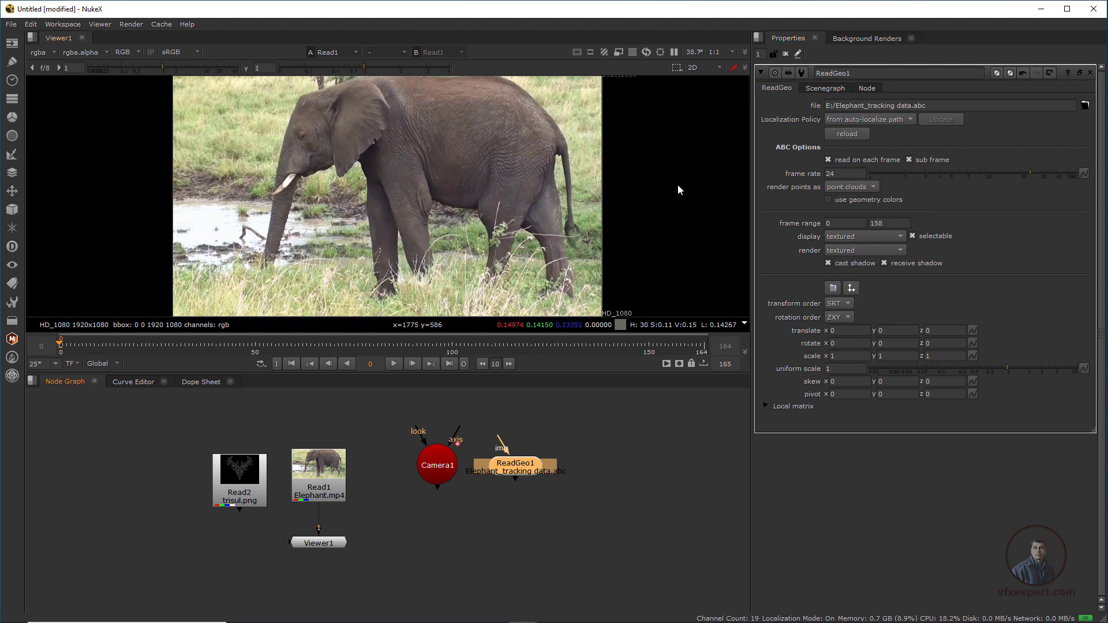
double_click(840, 174)
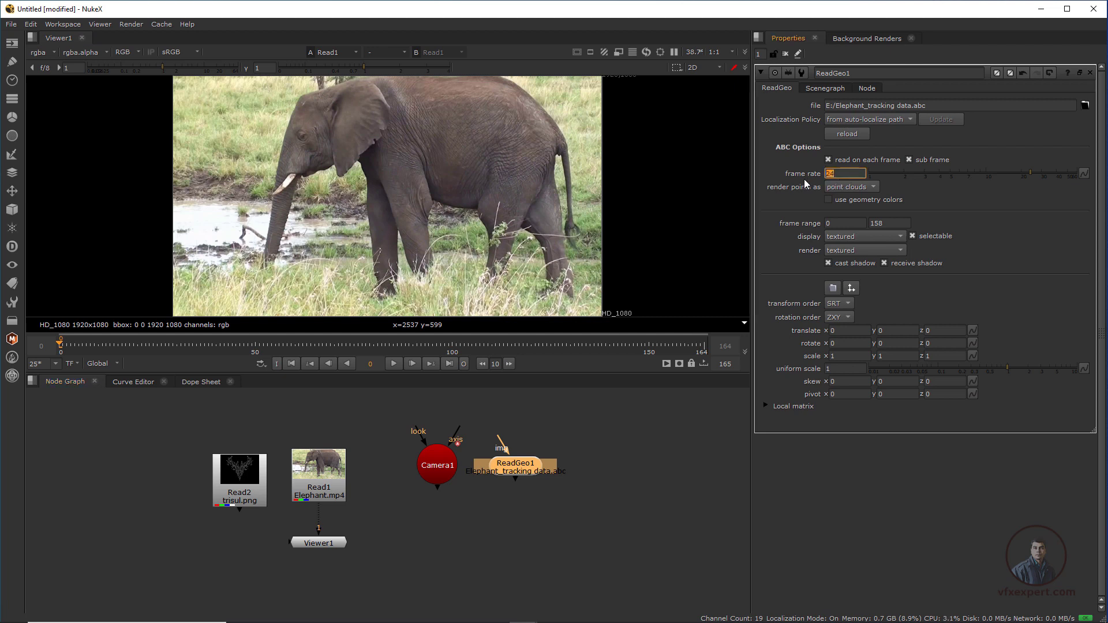
type("252")
key("BackSpace")
left_click(613, 423)
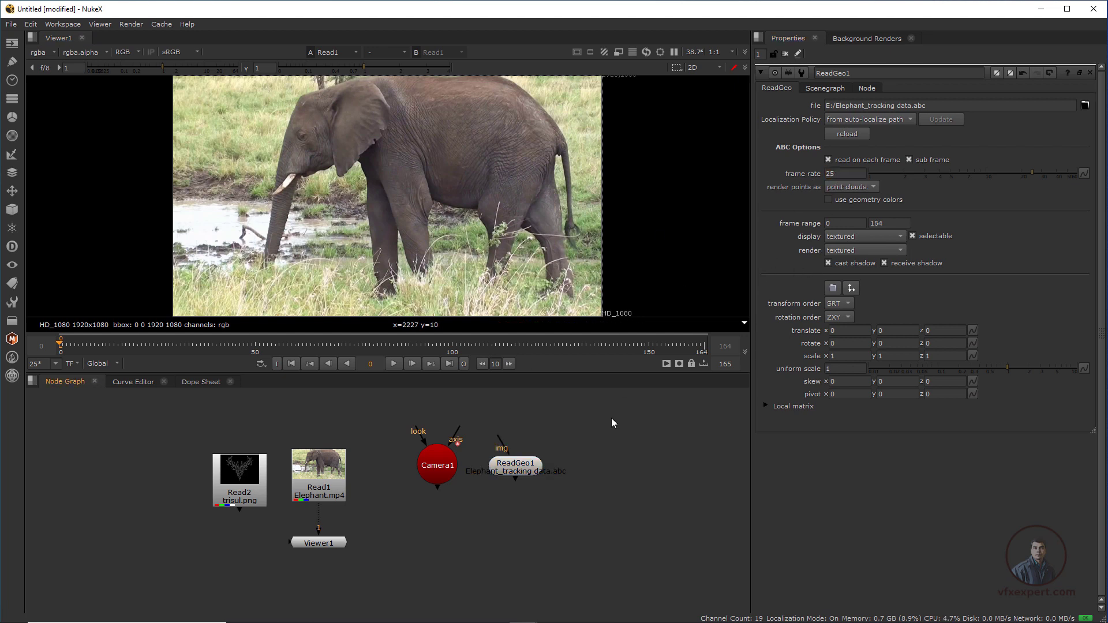
- Set the frame rate of the Alembic file read by the Camera1 node to 25
double_click(447, 471)
left_click(859, 88)
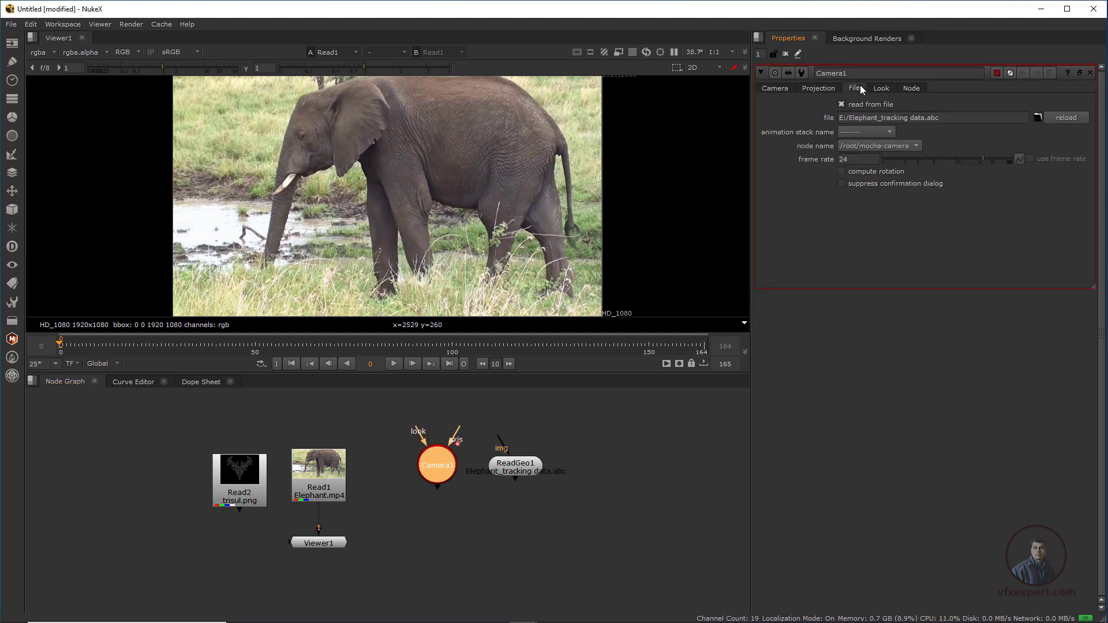
left_click(852, 162)
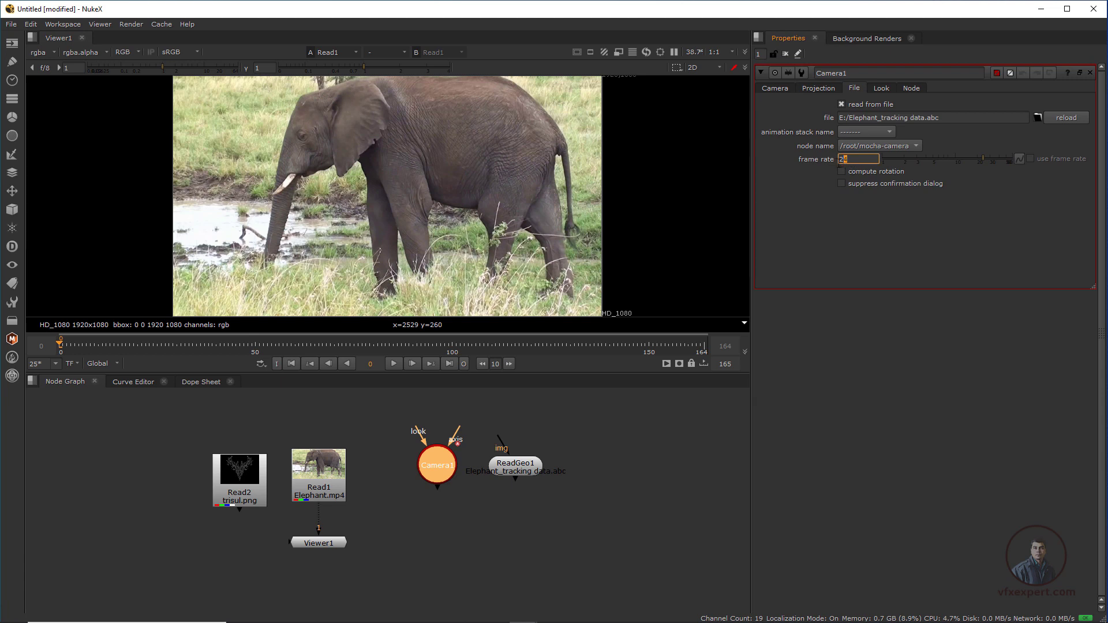
type("25")
left_click(602, 490)
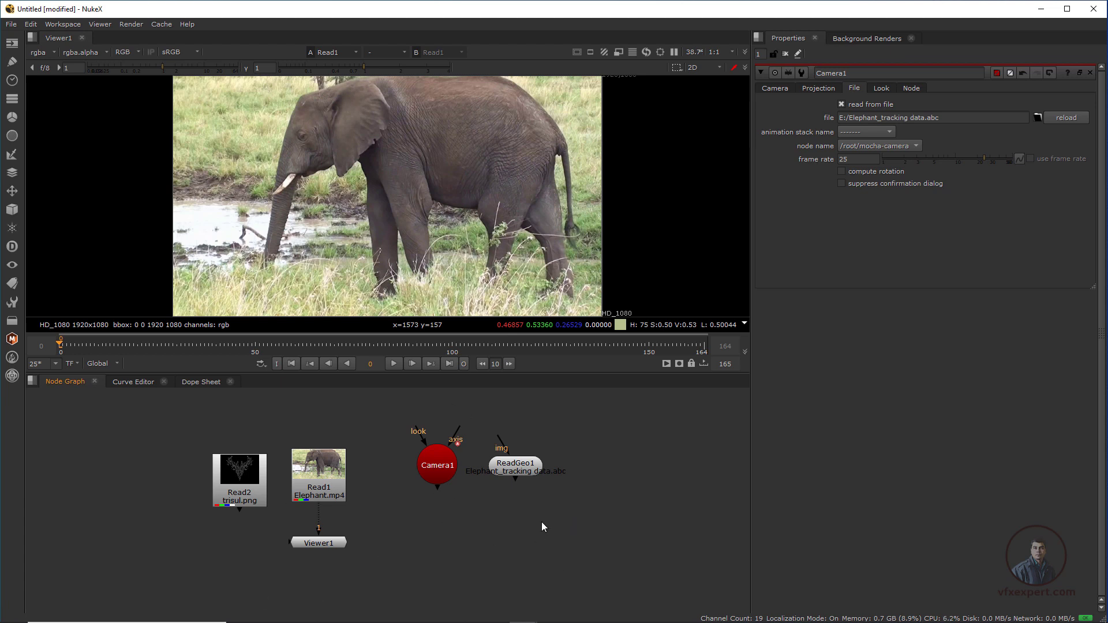
- Nudge the ReadGeo1 and Viewer1 nodes slightly to tidy the node graph
left_click_drag(522, 468, 528, 464)
left_click(491, 536)
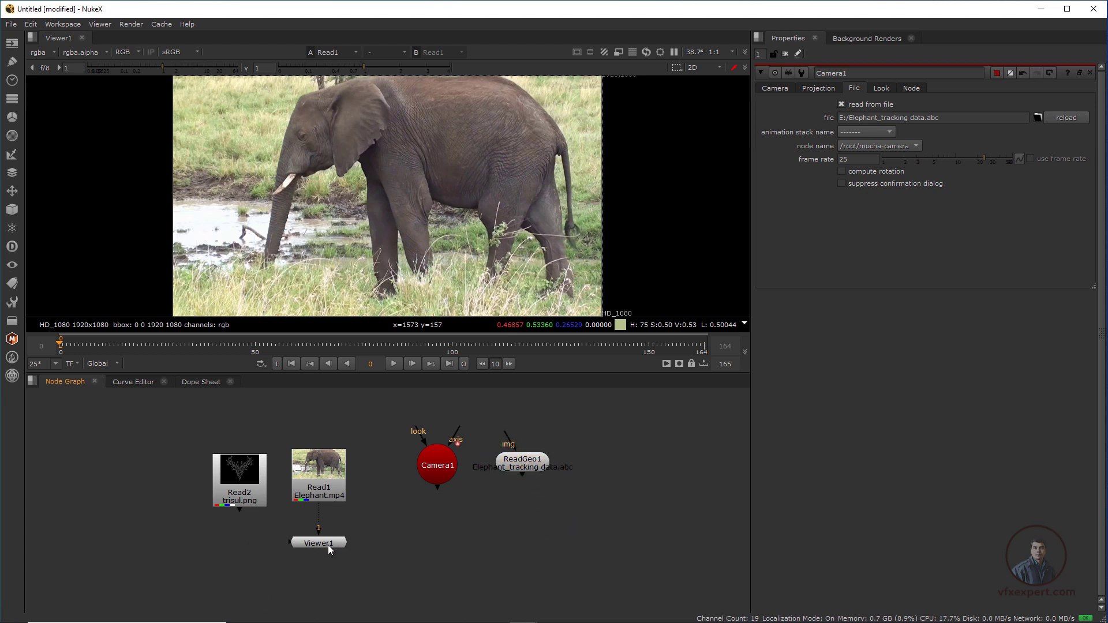
left_click_drag(329, 547, 328, 550)
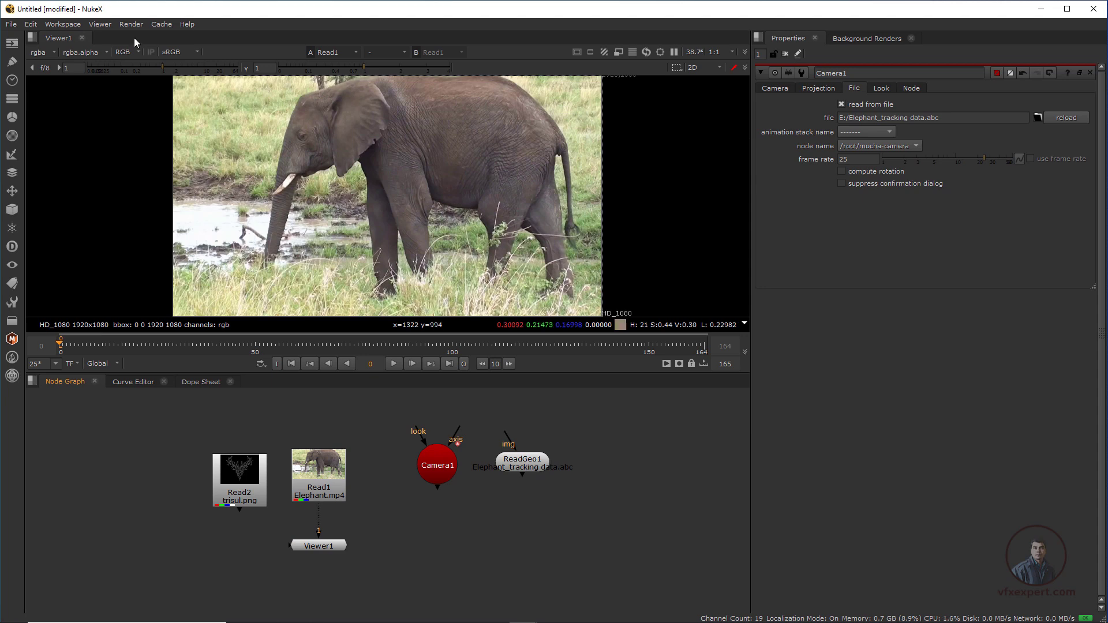
- Save the comp as mocharonuke in the F:/New Vfx Footage folder
left_click(11, 25)
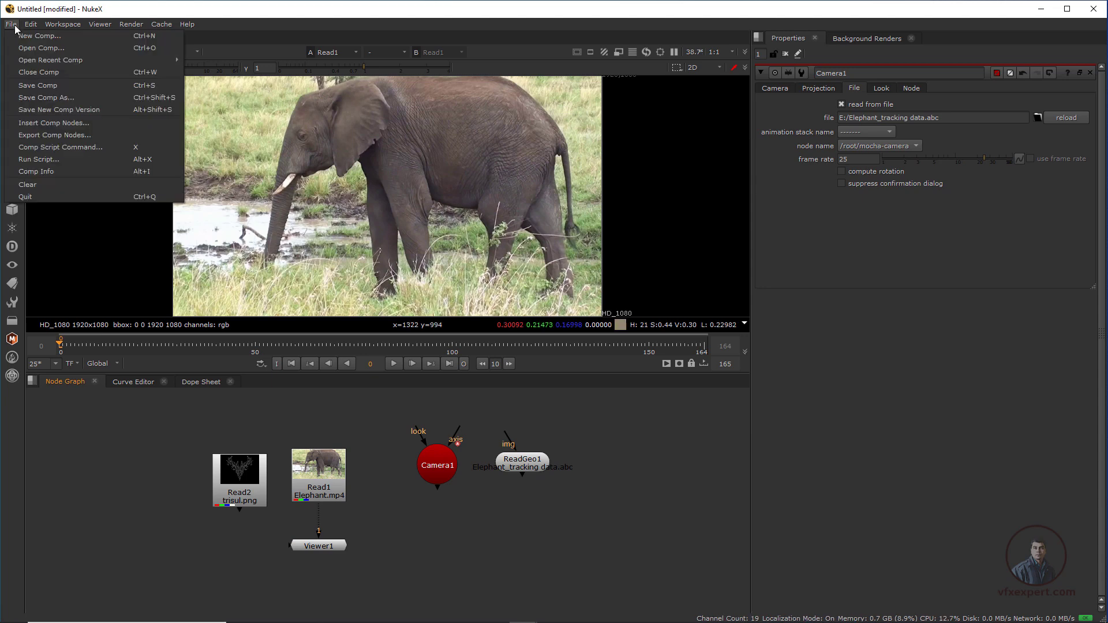
left_click(27, 98)
type("mocharonuke")
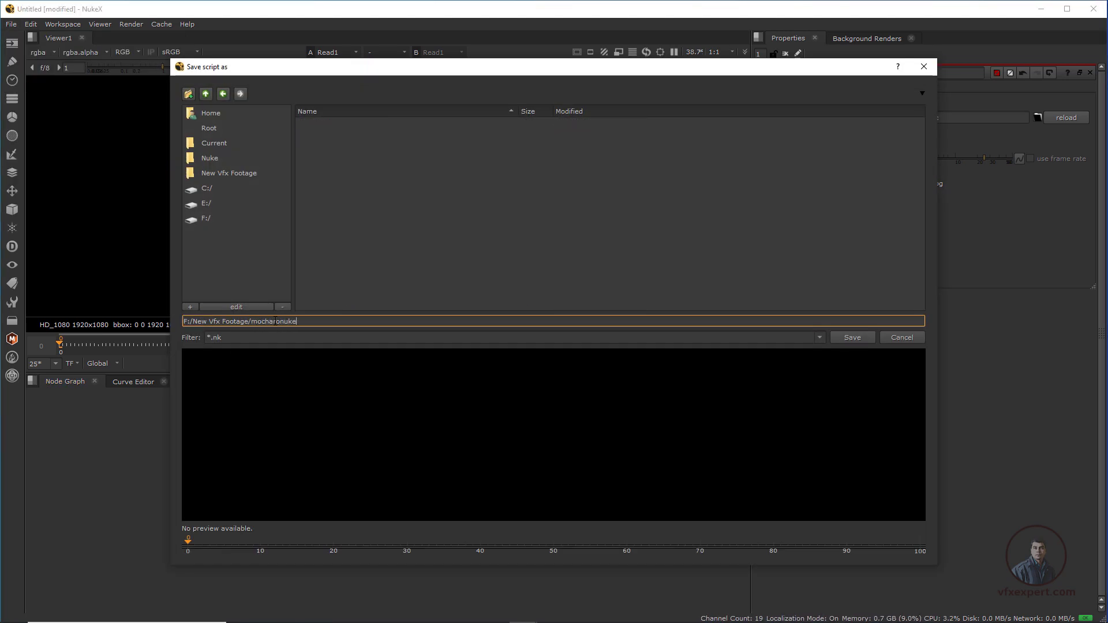
left_click(861, 336)
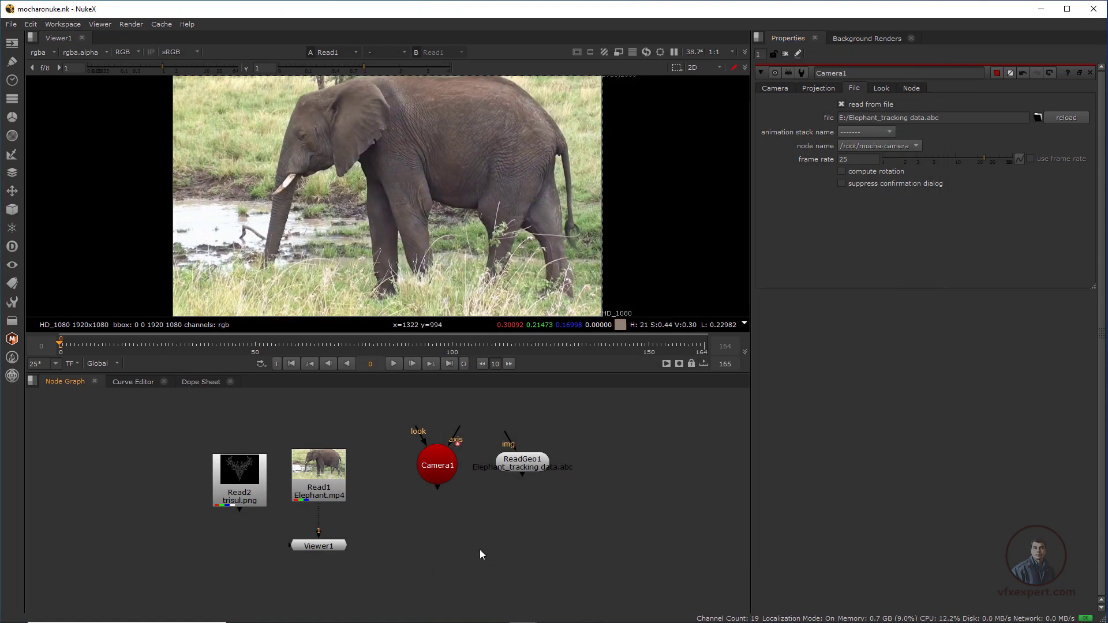
- Add a ScanlineRender node and connect its bg input to Read1, cam to Camera1 and obj/scn to ReadGeo1
key("Tab")
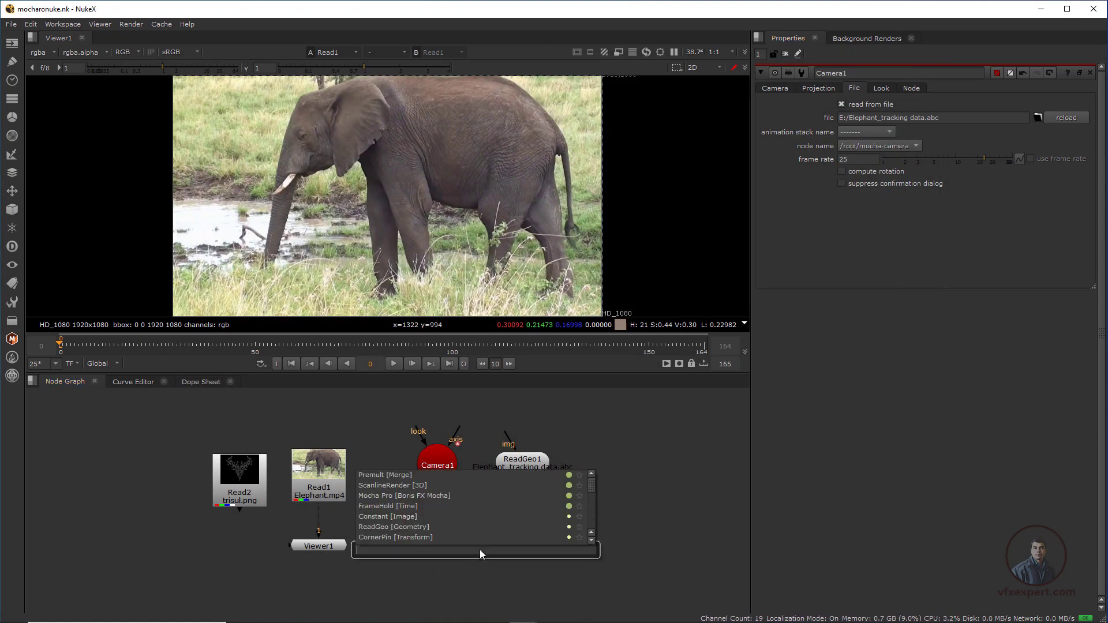
type("scan")
key("Return")
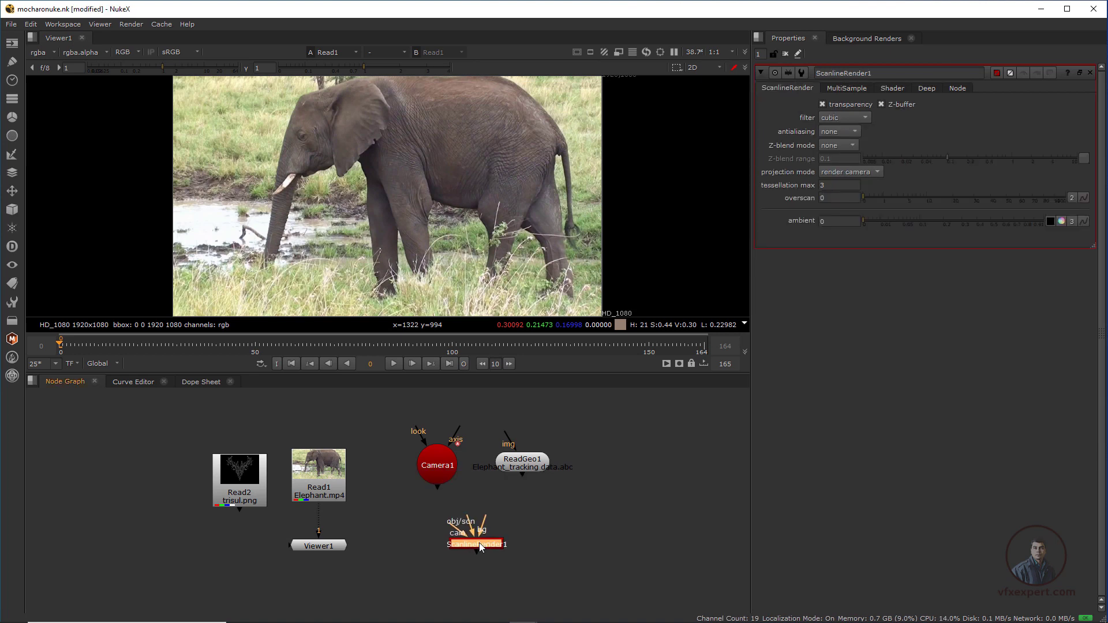
left_click_drag(481, 522, 330, 482)
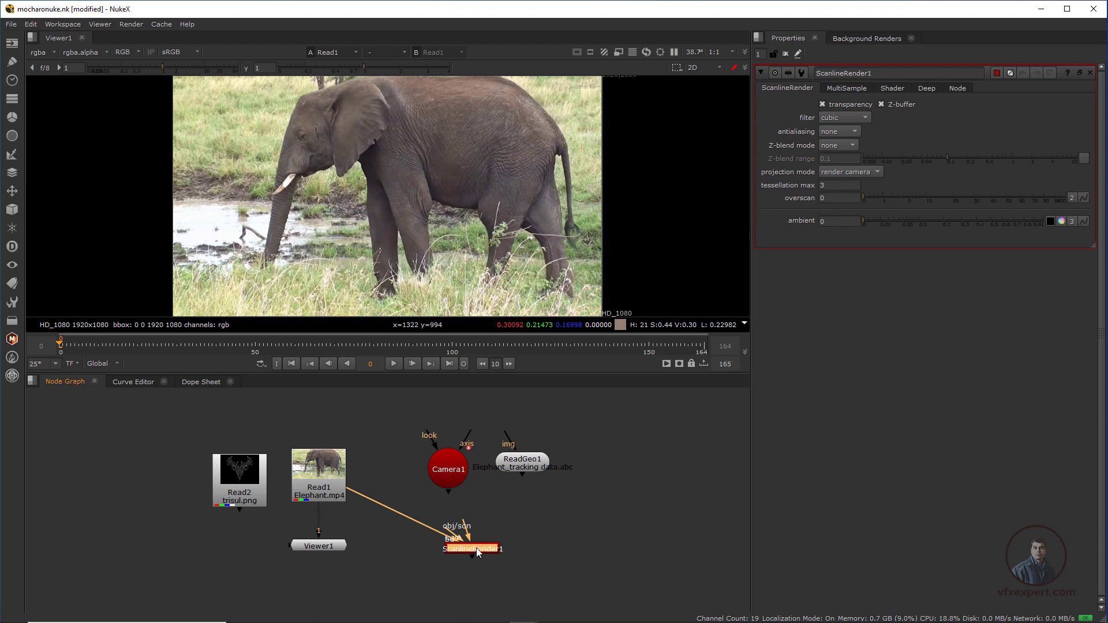
left_click_drag(463, 522, 482, 501)
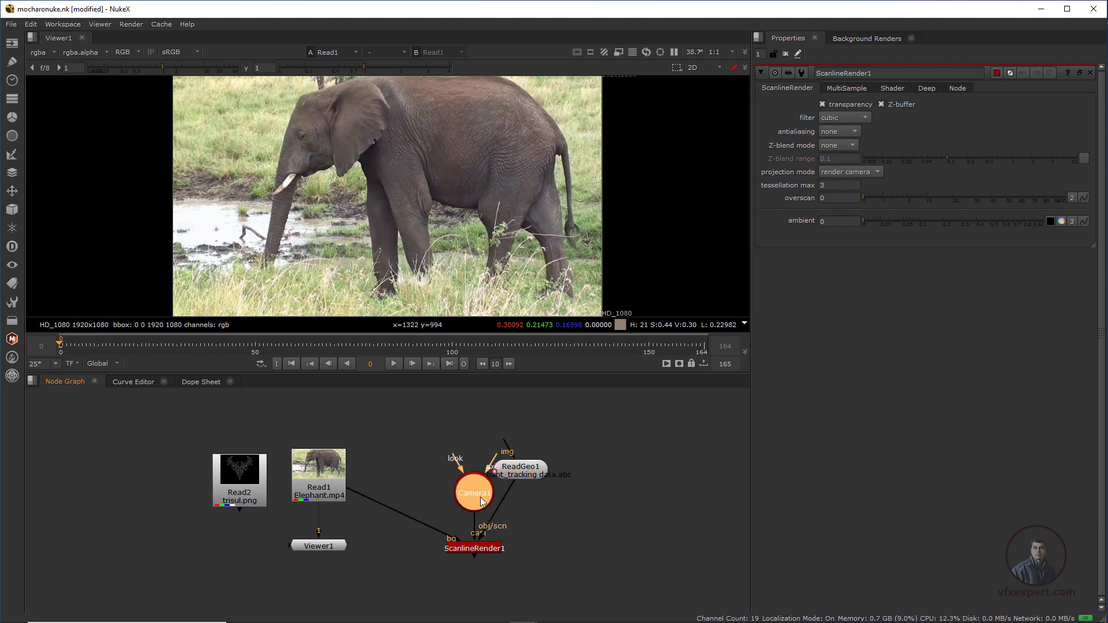
left_click_drag(520, 468, 544, 490)
- View the trisul.png Read node in the viewer, followed by the Elephant.mp4 Read node
left_click(234, 485)
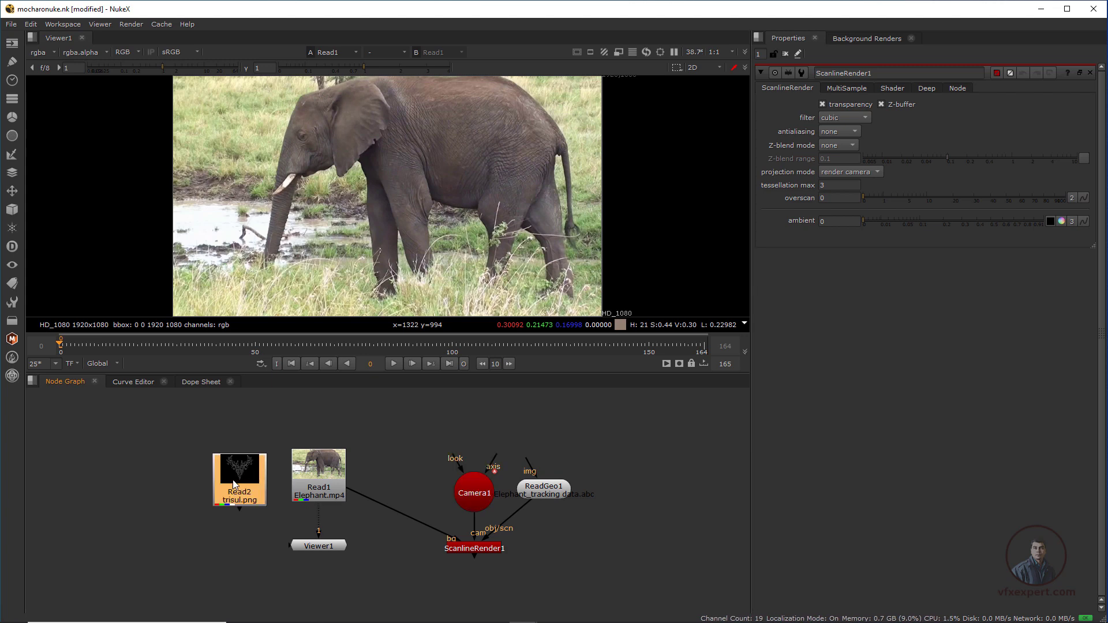
left_click_drag(235, 484, 239, 490)
key("1")
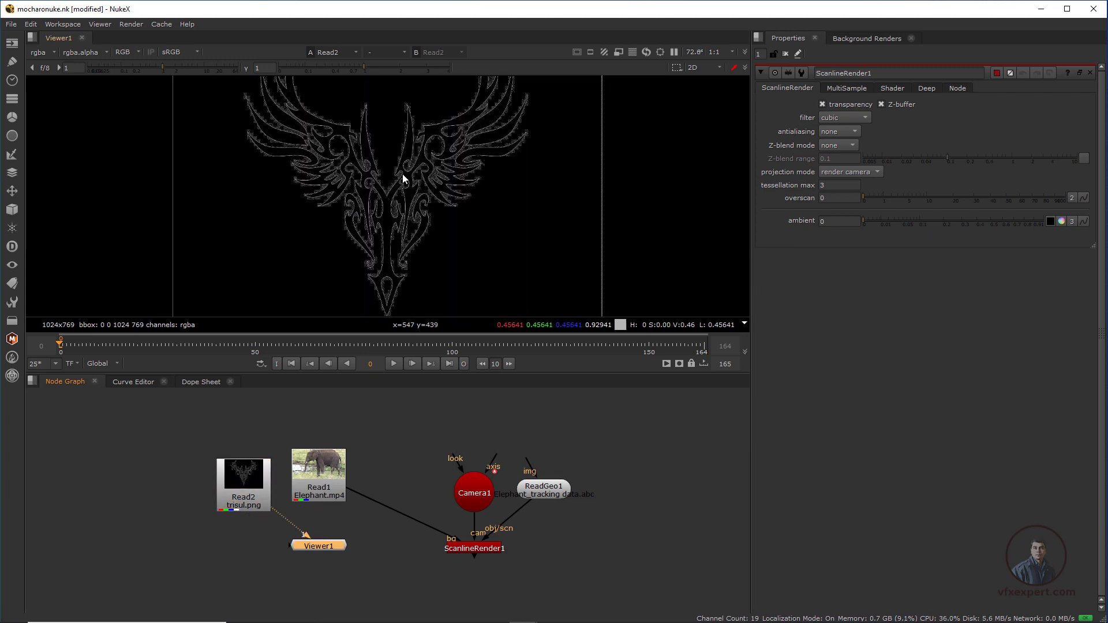
left_click_drag(252, 557, 253, 552)
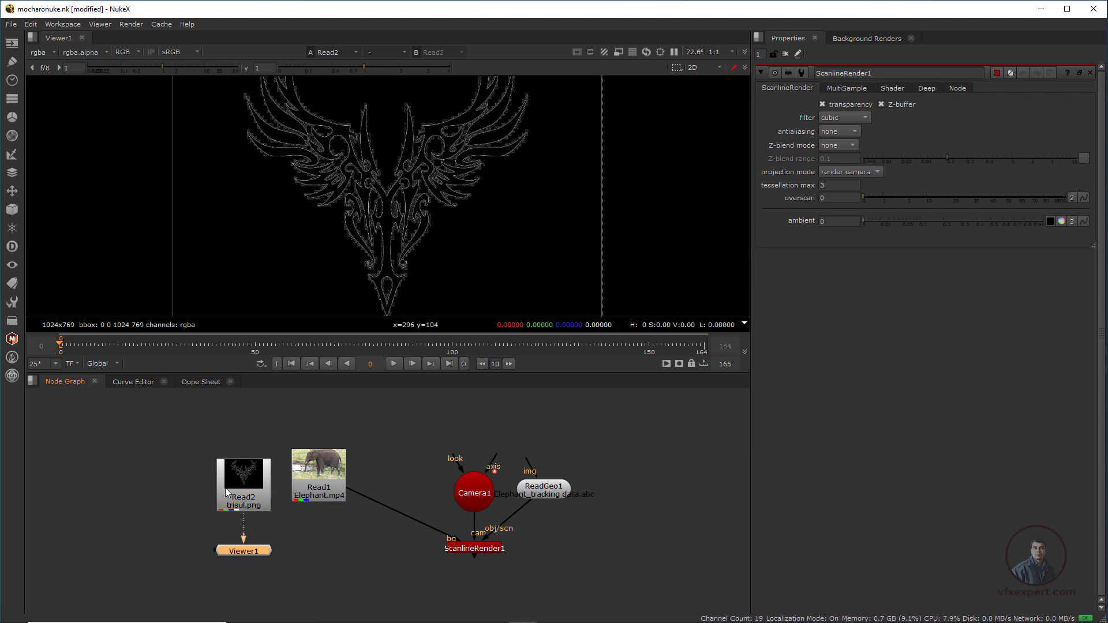
left_click(376, 453)
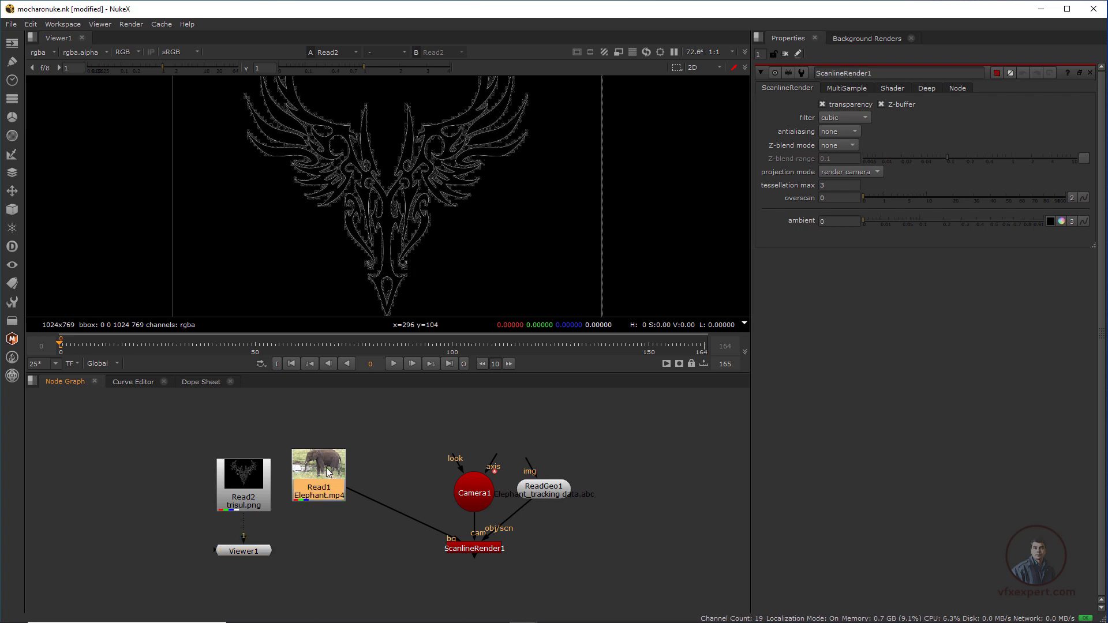
key("1")
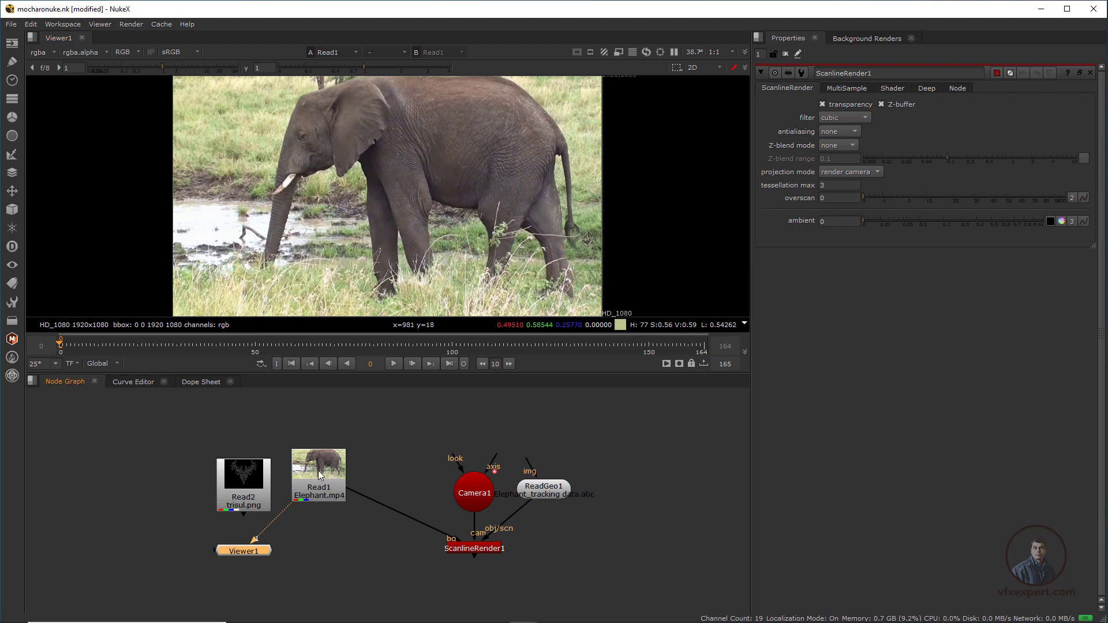
- Spread the Read1 and Read2 nodes apart and place Viewer1 below Read1
left_click_drag(319, 470, 334, 489)
left_click_drag(239, 465, 225, 437)
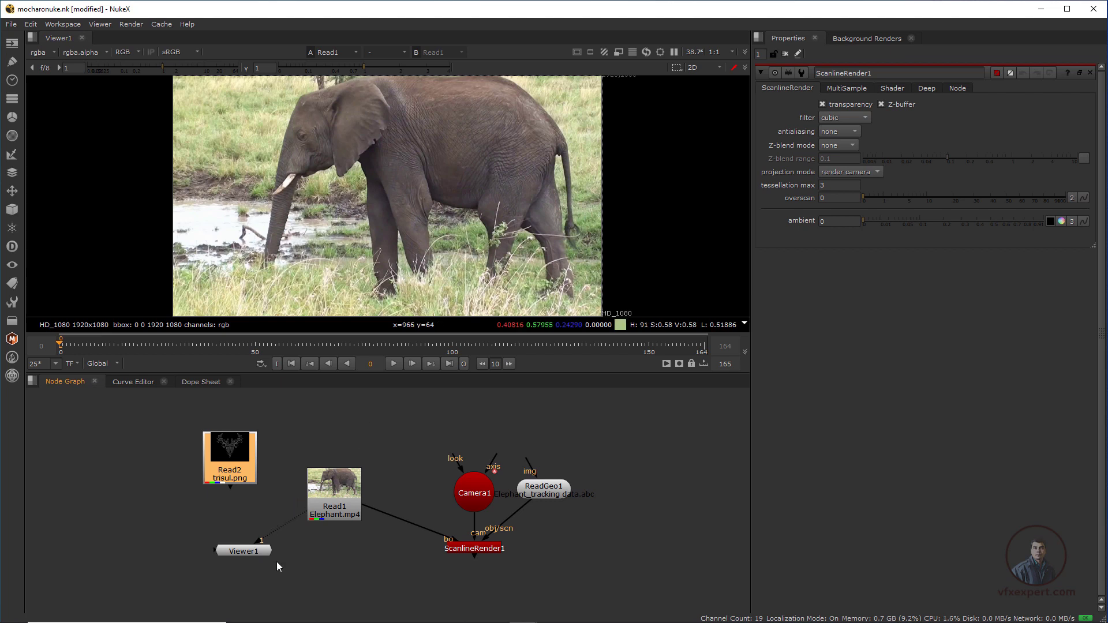
left_click_drag(263, 553, 350, 554)
- Go to frame 35 and add a FrameHold node connected to Read1, placed directly above it
left_click(366, 493)
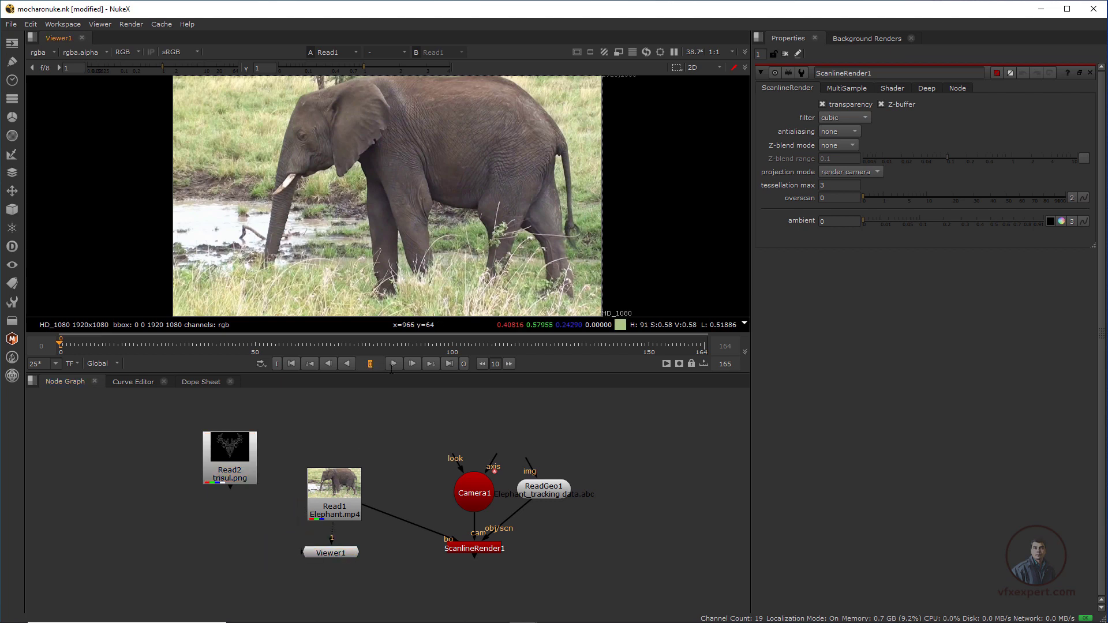
type("35")
key("Return")
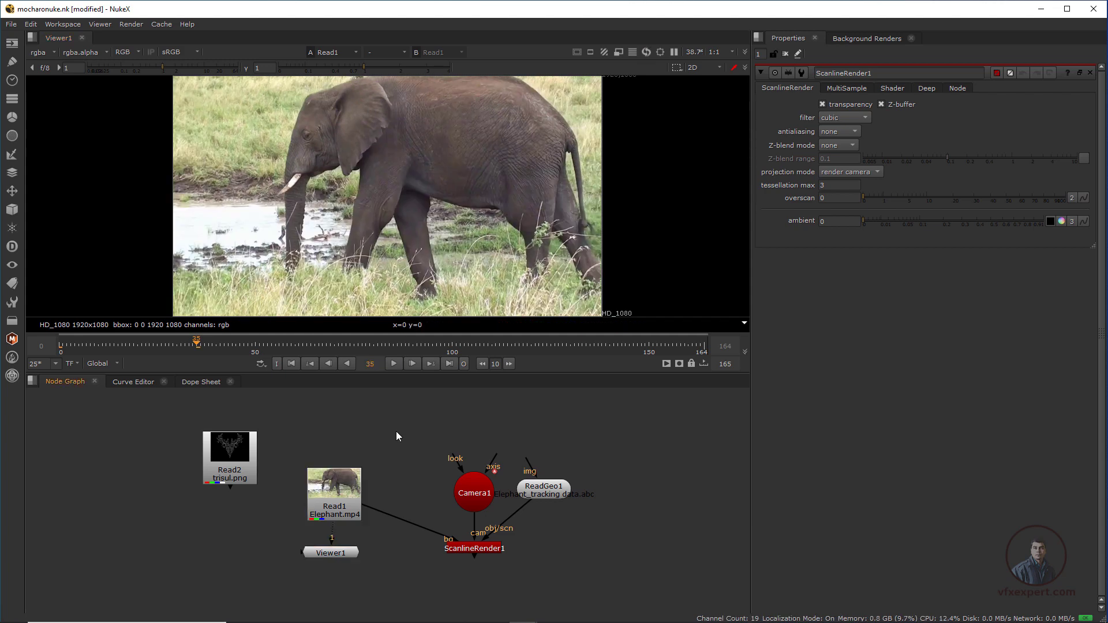
key("Tab")
type("fra")
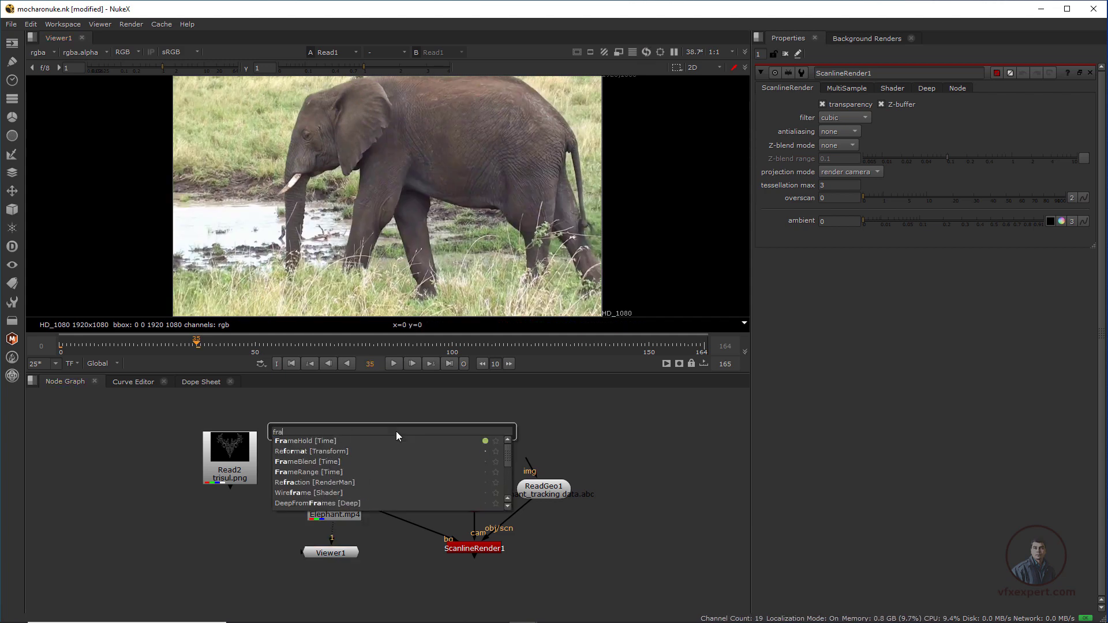
key("Return")
left_click_drag(346, 407, 320, 489)
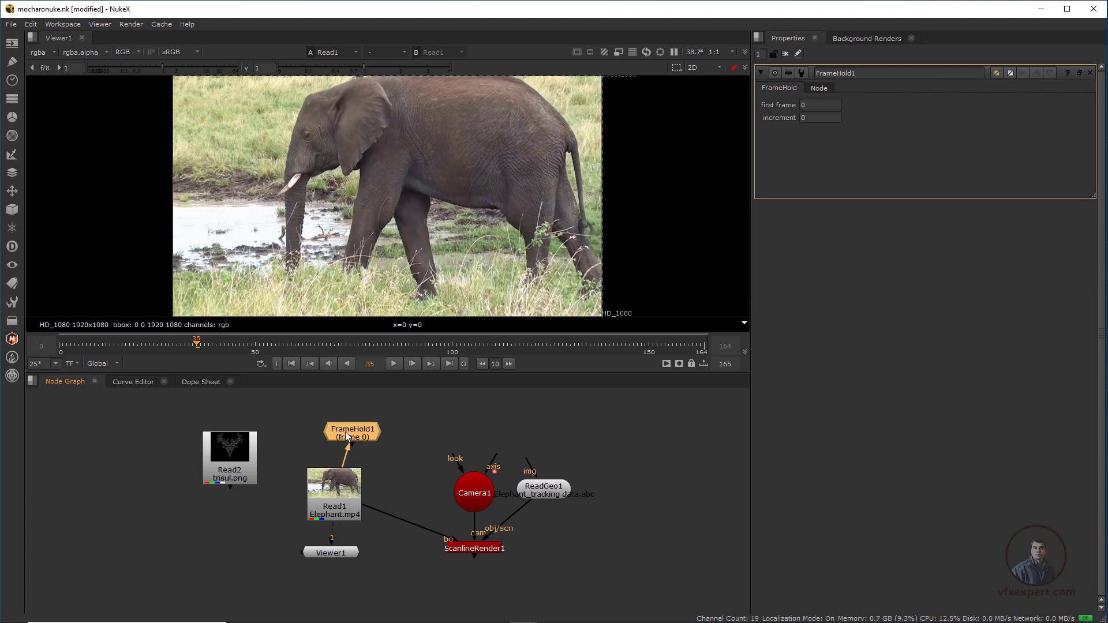
left_click_drag(345, 432, 340, 431)
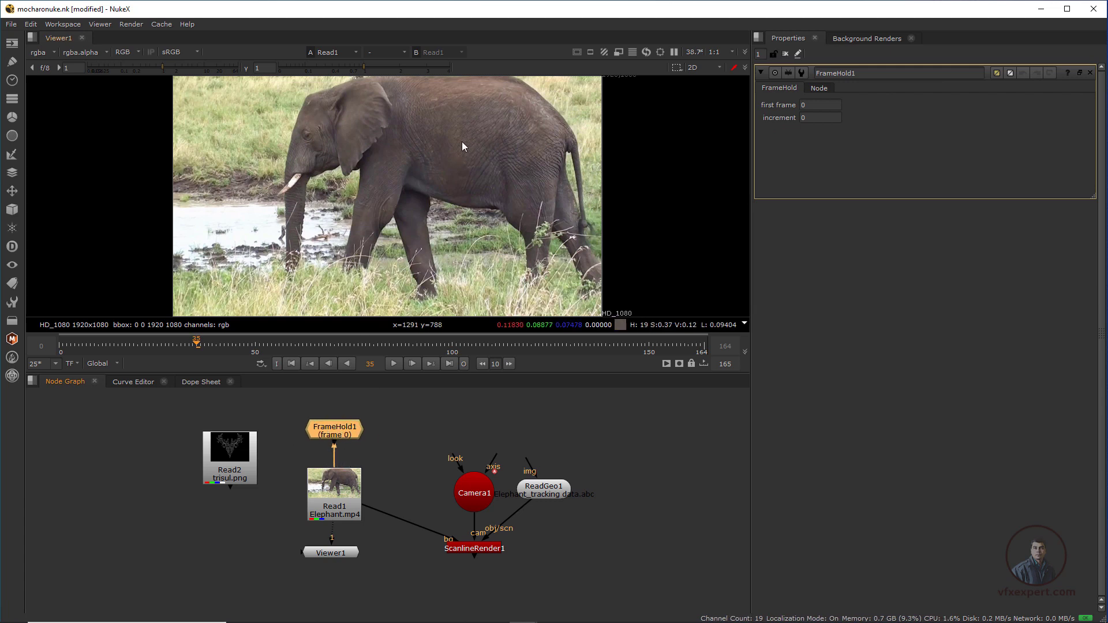
- Set the FrameHold1 node's first frame to 35
left_click(802, 105)
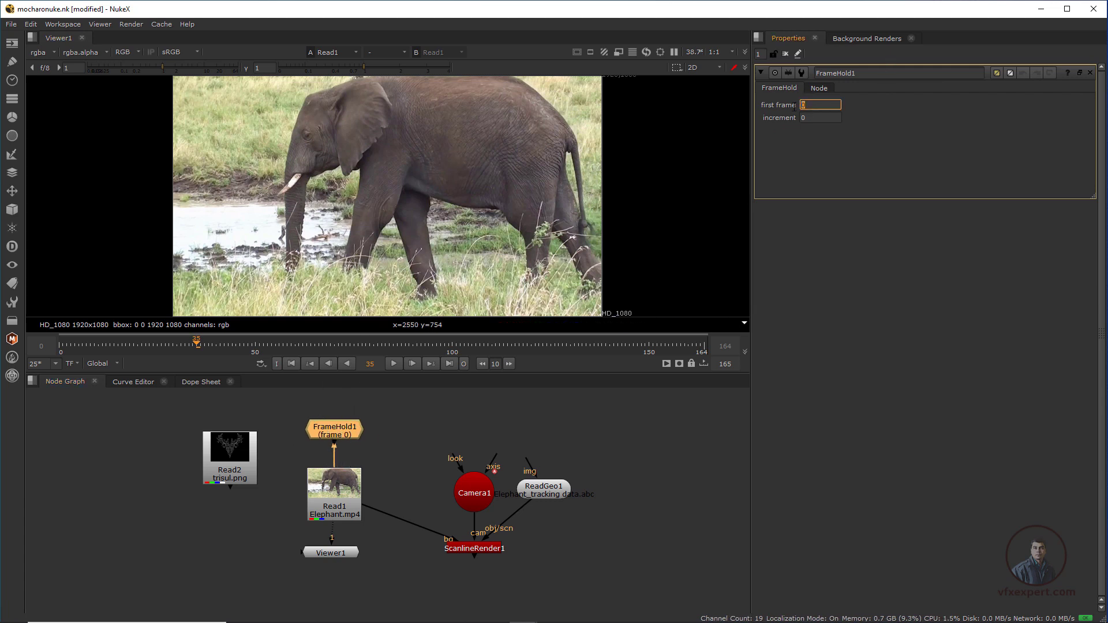
type("35")
key("Return")
- Add a Merge node that composites trisul.png over the held elephant frame, and view its result
left_click(385, 440)
left_click_drag(386, 440, 382, 487)
left_click_drag(233, 508, 222, 477)
left_click(312, 442)
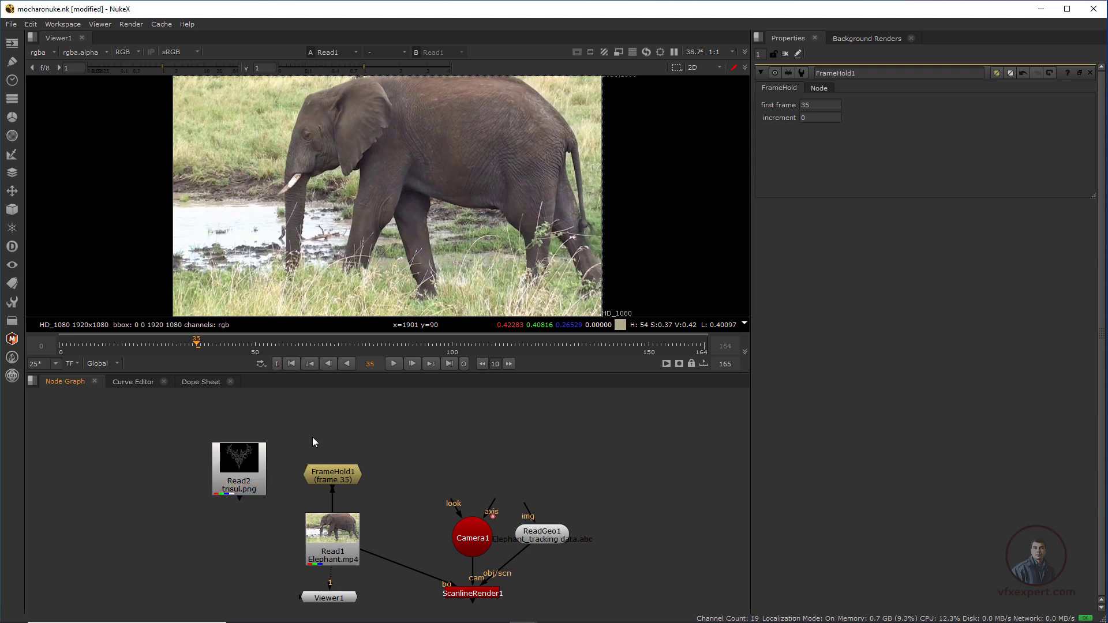
key("m")
mouse_move(324, 428)
left_mouse_down()
mouse_move(321, 454)
mouse_move(333, 465)
mouse_move(335, 434)
mouse_move(221, 472)
mouse_move(403, 420)
mouse_move(405, 437)
mouse_move(428, 414)
mouse_move(414, 447)
mouse_move(334, 426)
mouse_move(334, 412)
left_mouse_up()
left_click(346, 440)
key("1")
- Insert a Transform between Read2 and Merge1, placing the tattoo on the elephant's body at translate 756, 412, scale about 0.557 and rotate about -5.23
key("t")
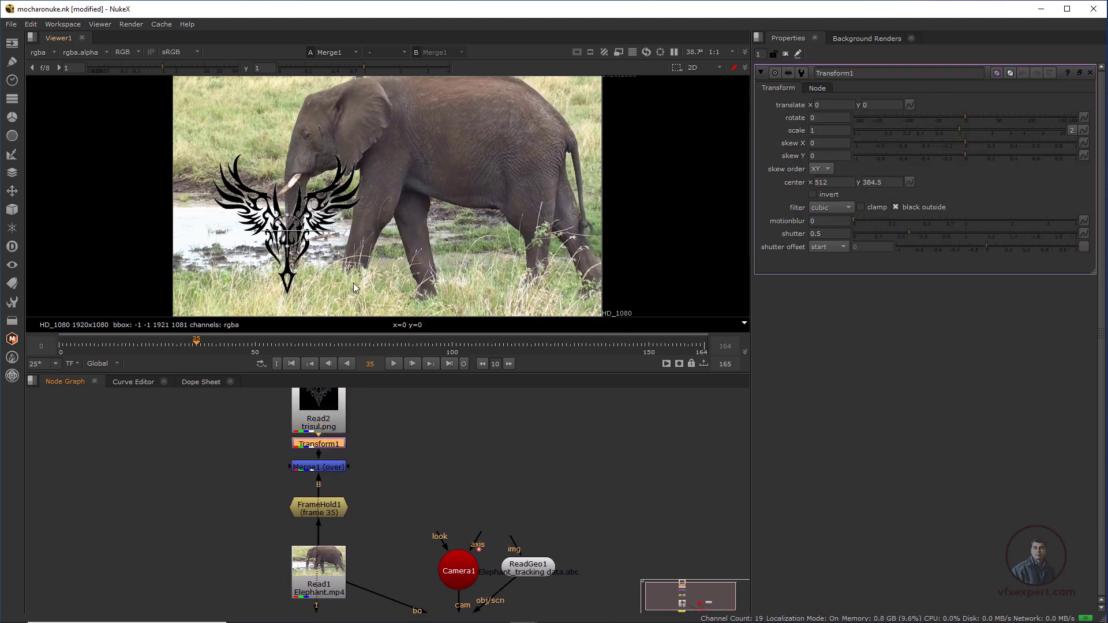
left_click_drag(287, 229, 456, 138)
left_click_drag(321, 443, 322, 451)
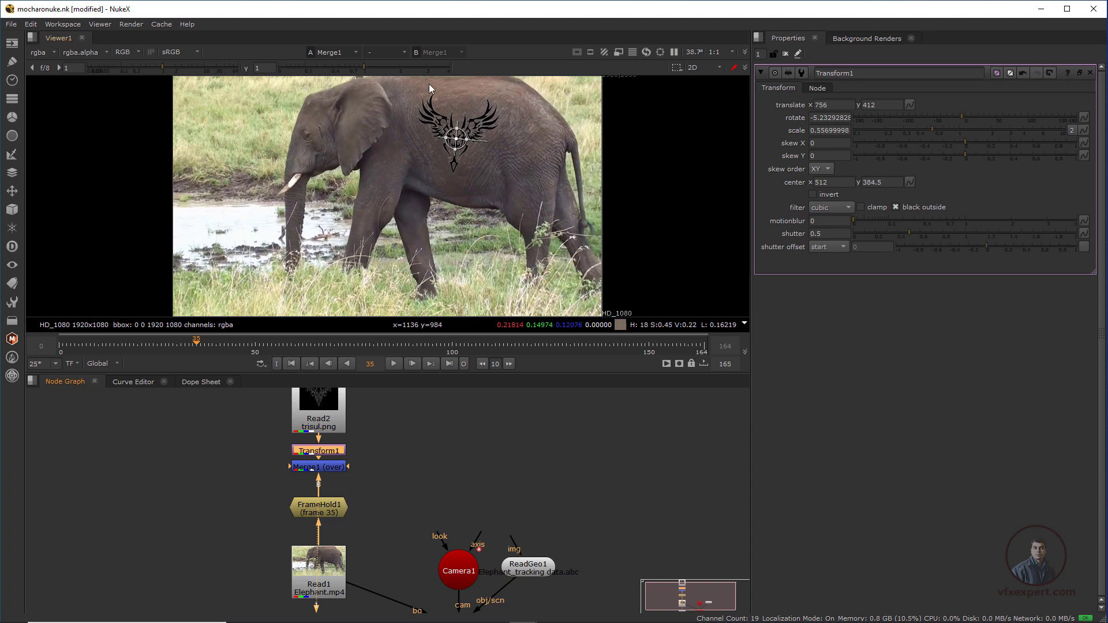
left_click_drag(334, 468, 333, 477)
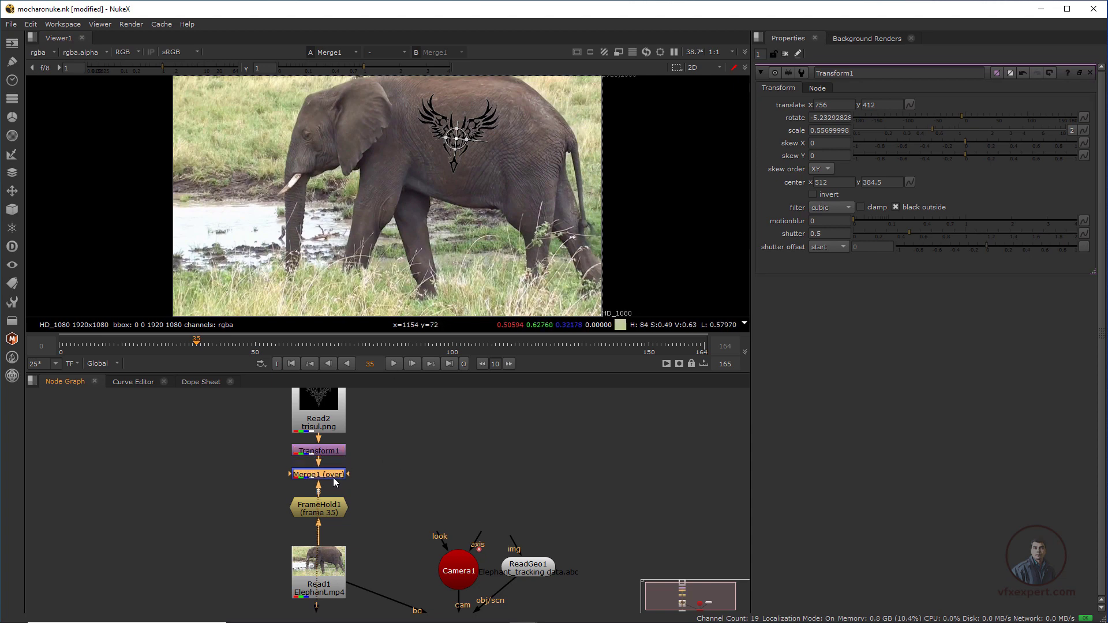
- Undo the last rotation and scale changes made to the tattoo's Transform node
scroll(466, 164, "up", 5)
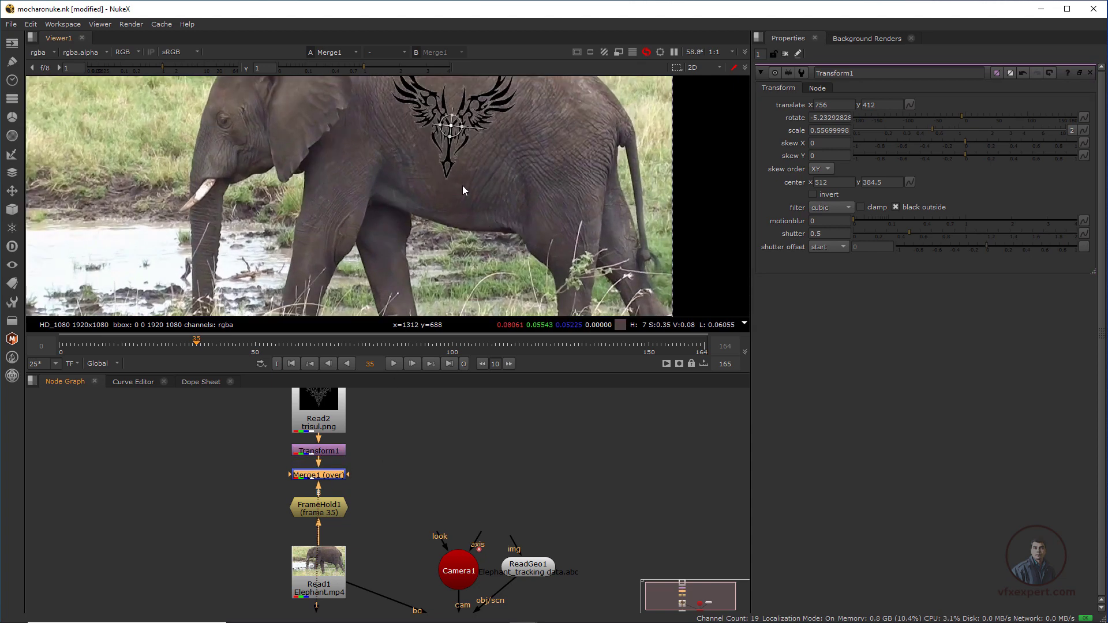
key("ctrl+z")
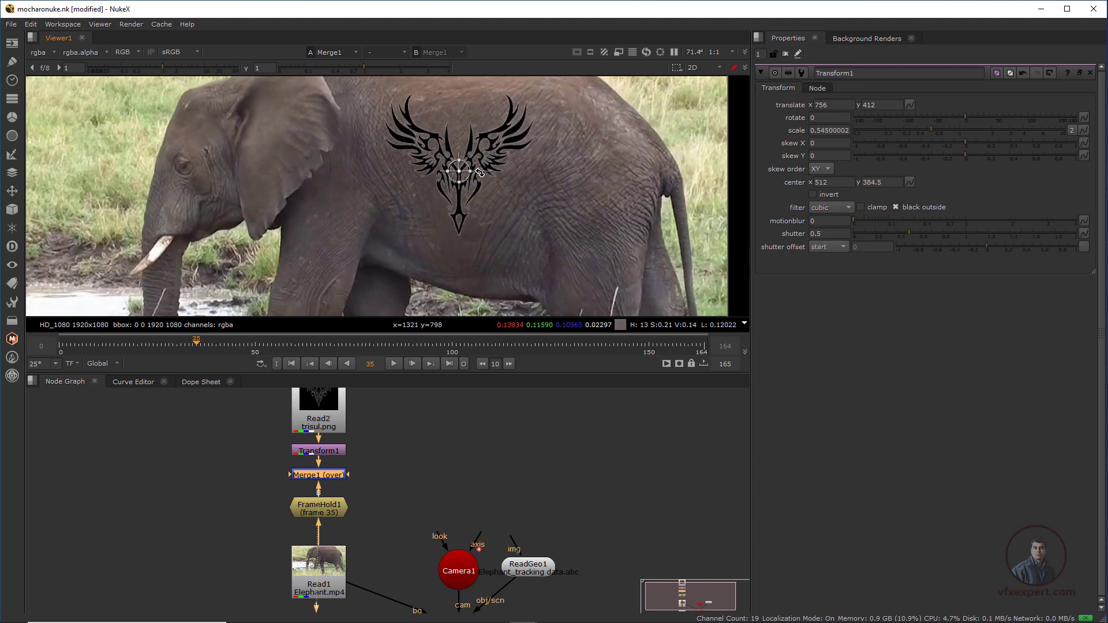
scroll(471, 247, "down", 3)
- Enlarge the node graph area, move Viewer1 aside and lower Read1 to make room beneath FrameHold1
left_click_drag(428, 372, 428, 292)
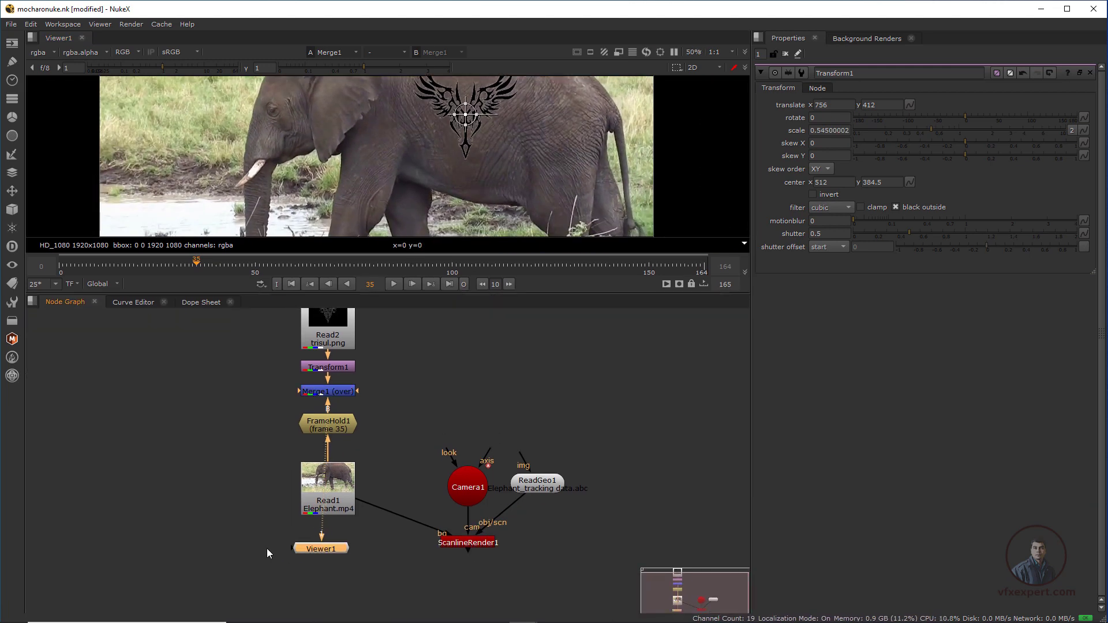
left_click_drag(319, 570, 241, 542)
left_click_drag(350, 511, 350, 559)
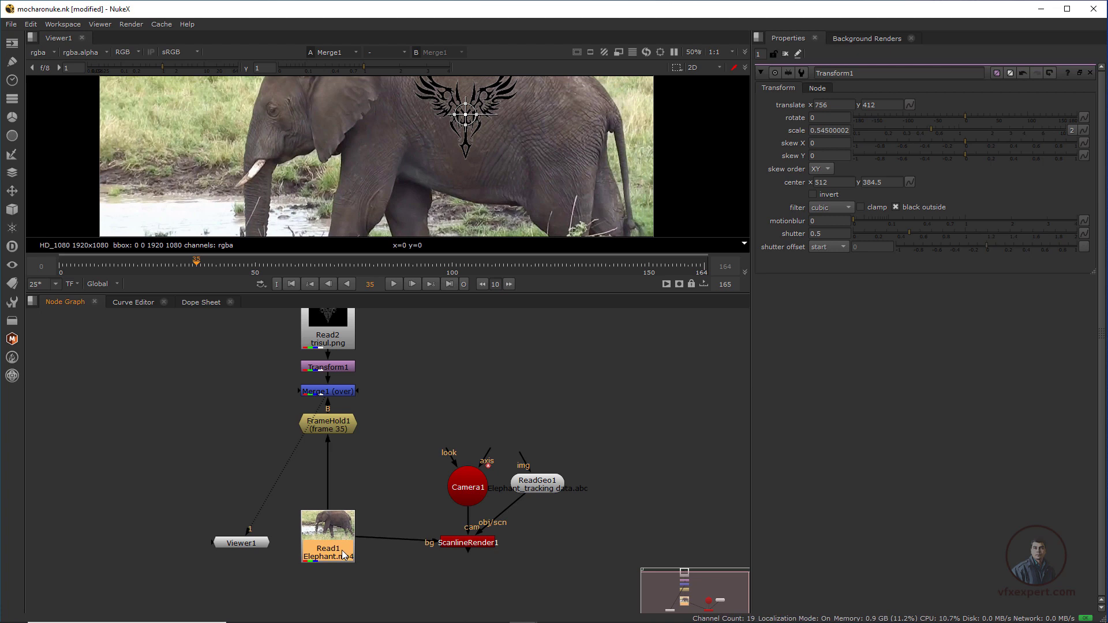
left_click(360, 491)
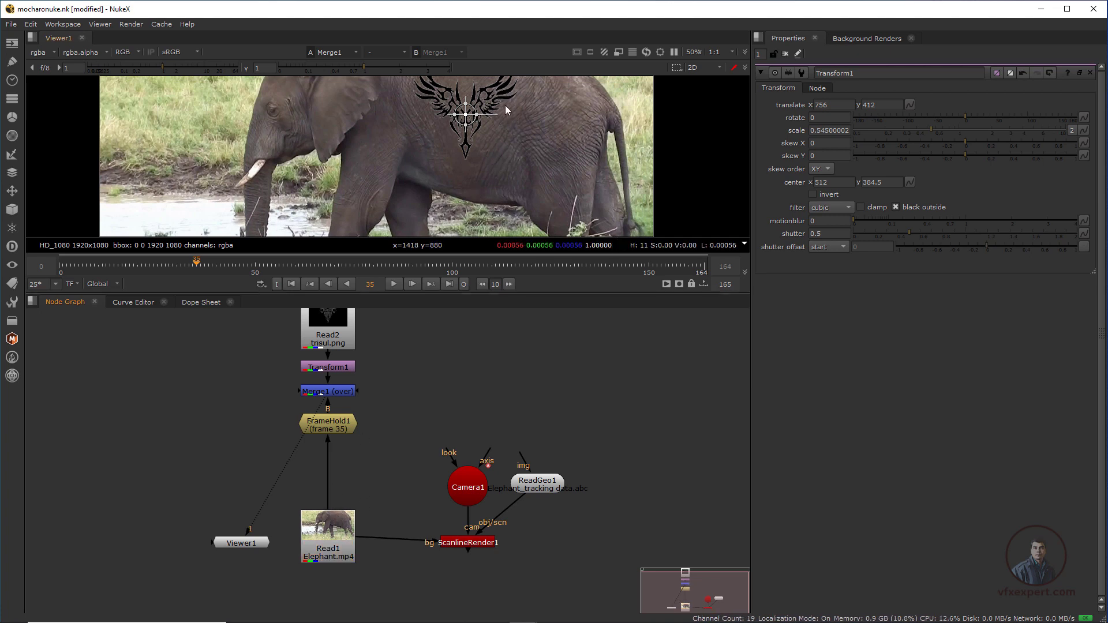
left_click_drag(243, 543, 224, 532)
- Add a Constant node in the empty space beside FrameHold1 and set its format to HD_1080 1920x1080
left_click(392, 461)
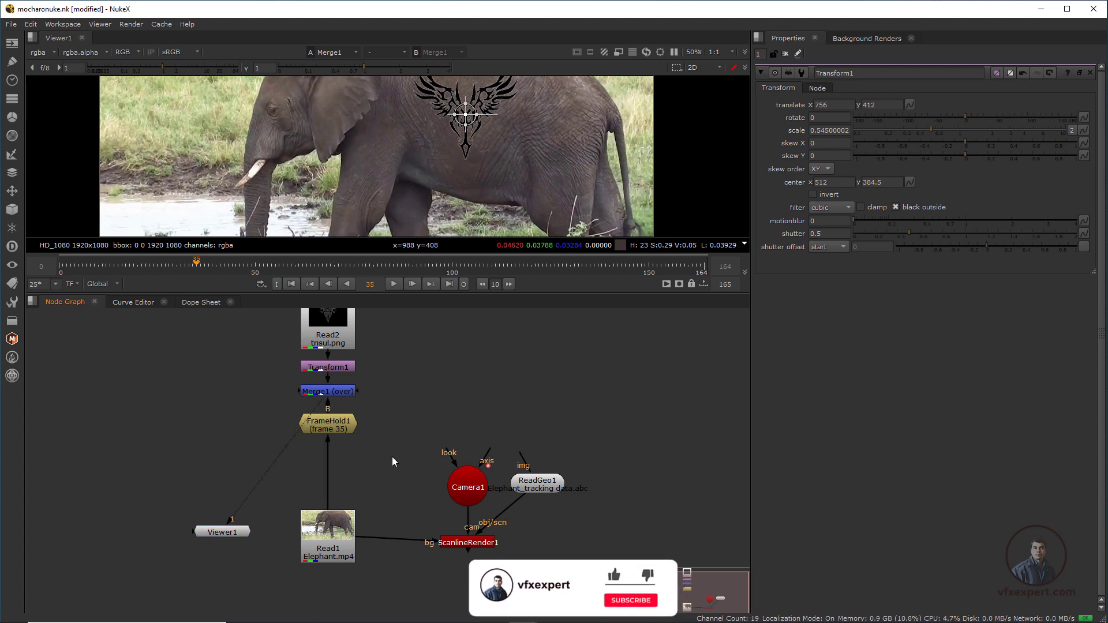
key("Tab")
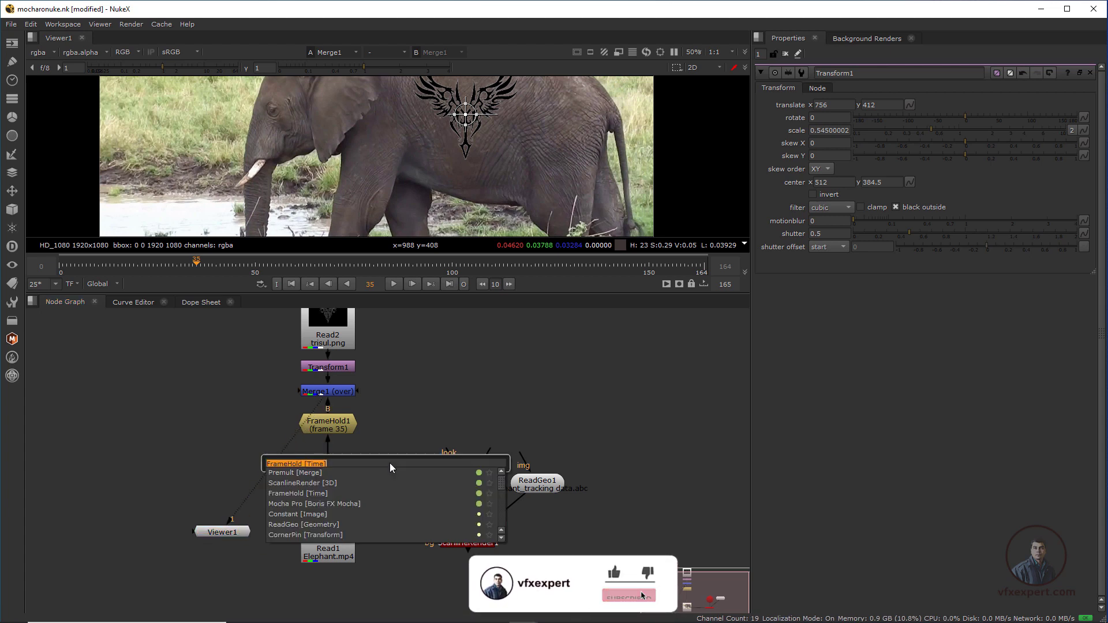
type("con")
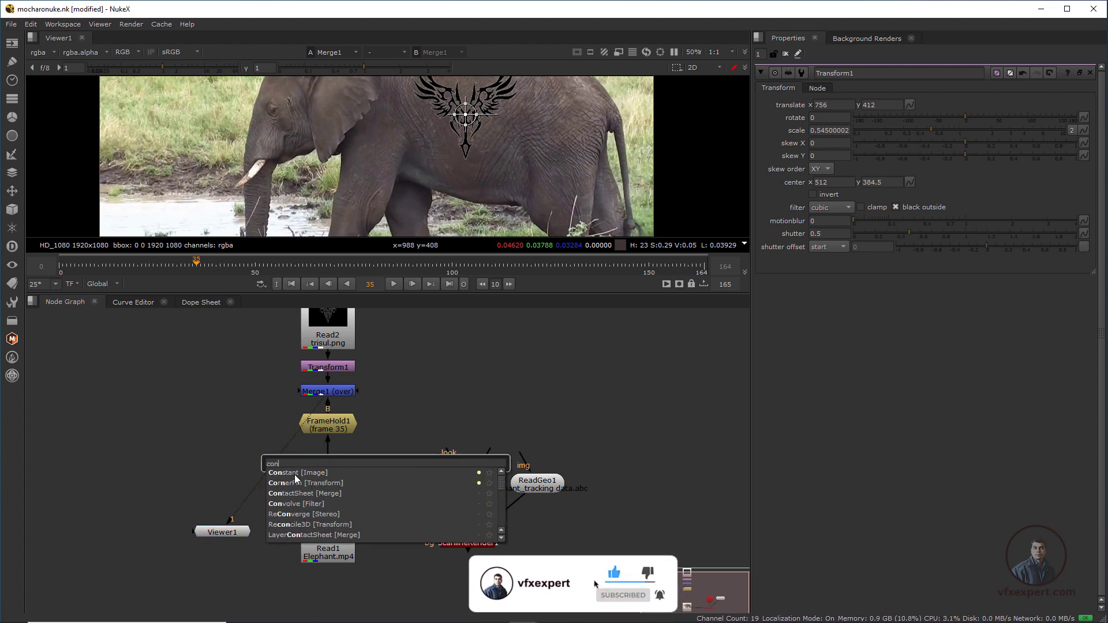
left_click(295, 475)
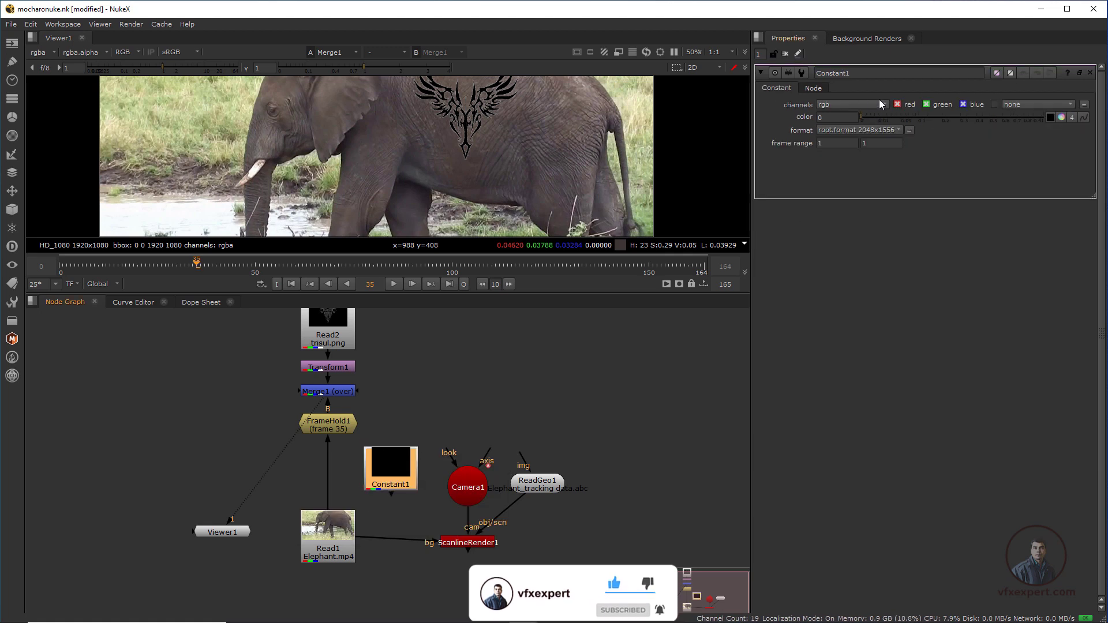
left_click(884, 129)
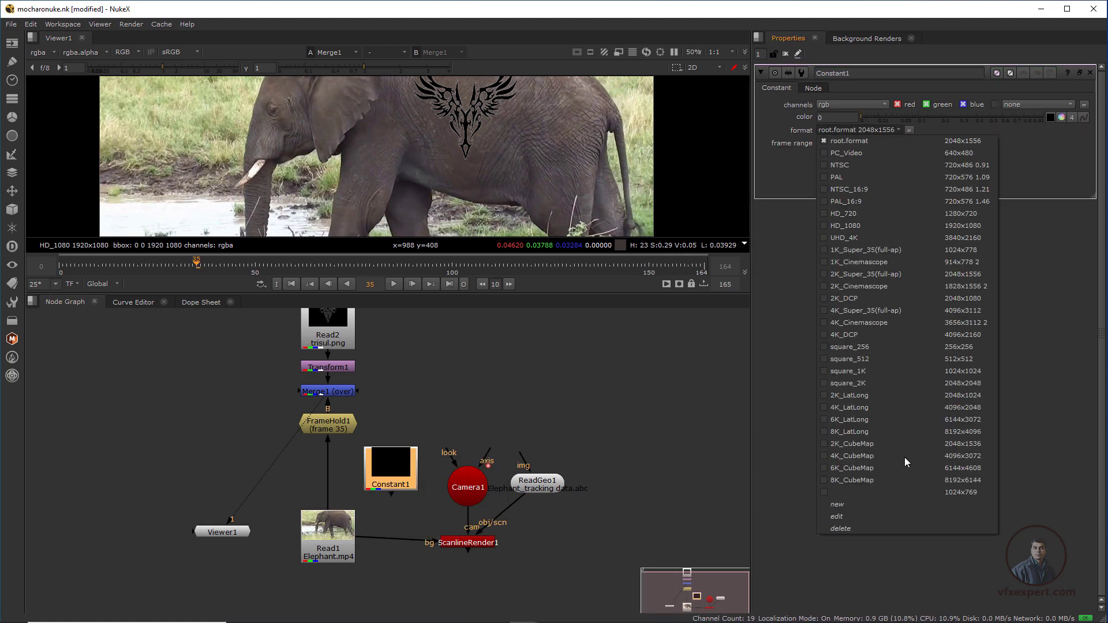
left_click(977, 224)
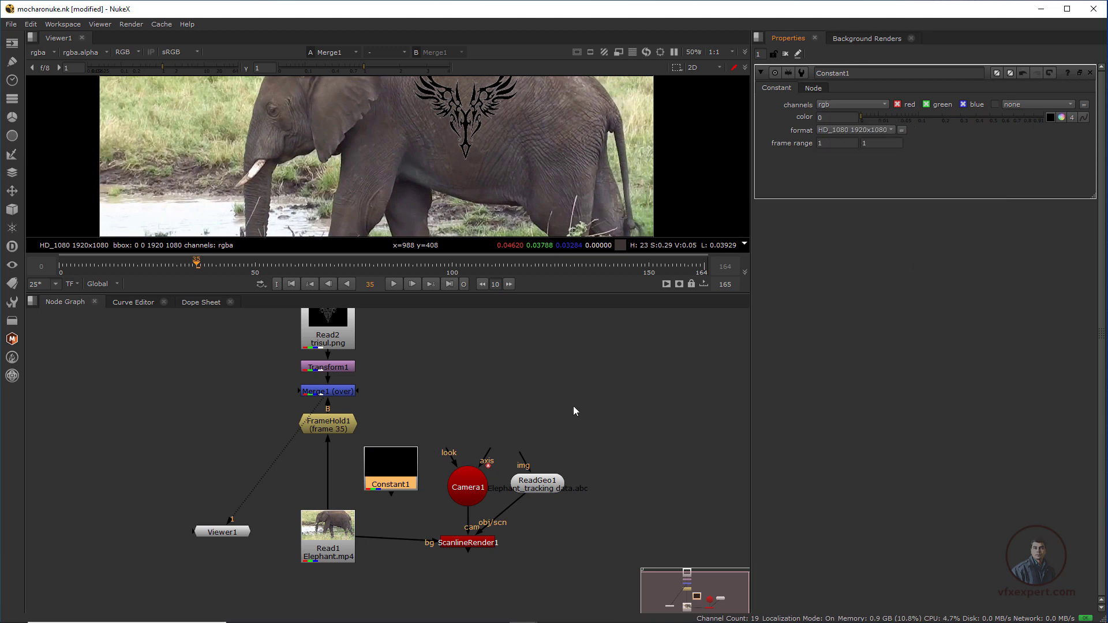
- Reconnect Merge1's B input from FrameHold1 to Constant1, lowering FrameHold1 and placing Constant1 beside Merge1
left_click_drag(334, 430, 333, 458)
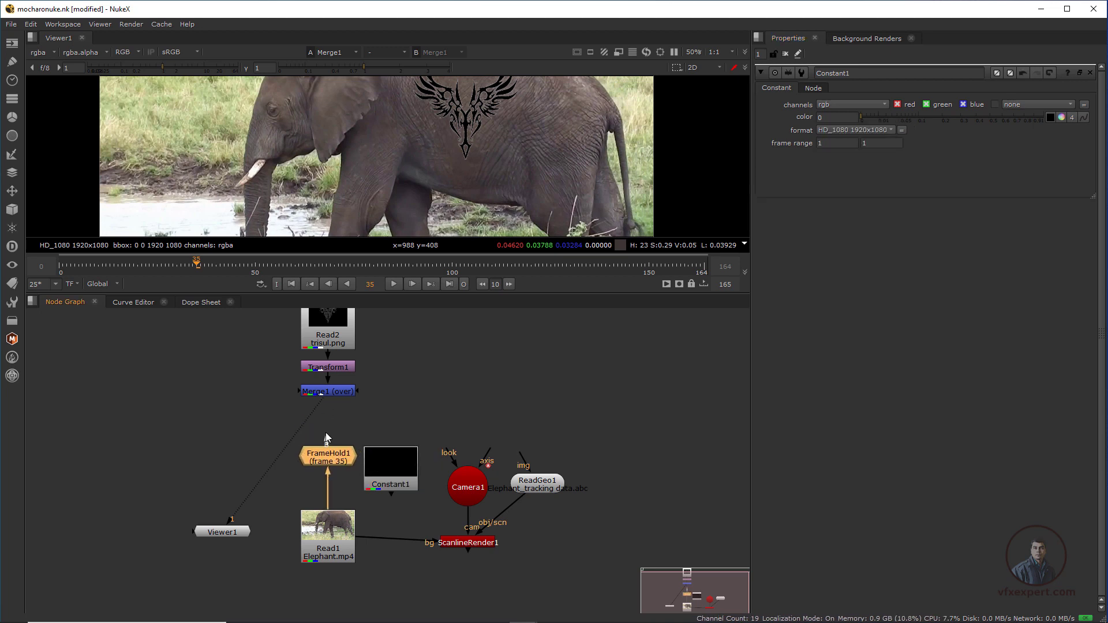
left_click_drag(333, 407, 391, 456)
left_click_drag(392, 456, 235, 393)
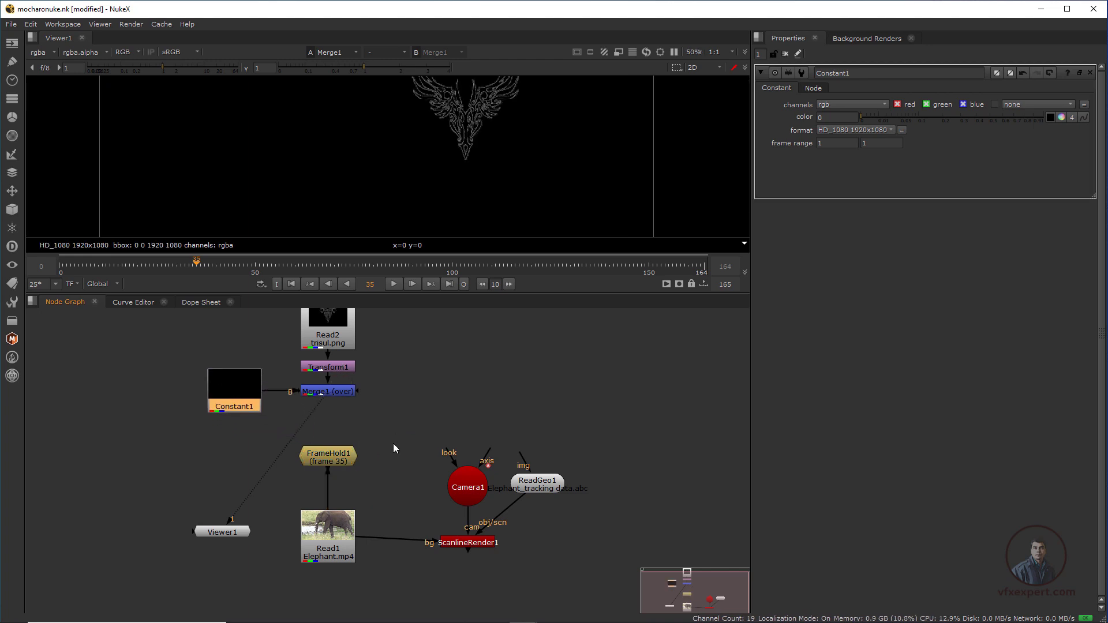
- Connect ReadGeo1's img input to Merge1, and arrange ReadGeo1 and Camera1 neatly above ScanlineRender1
left_click_drag(546, 493, 543, 424)
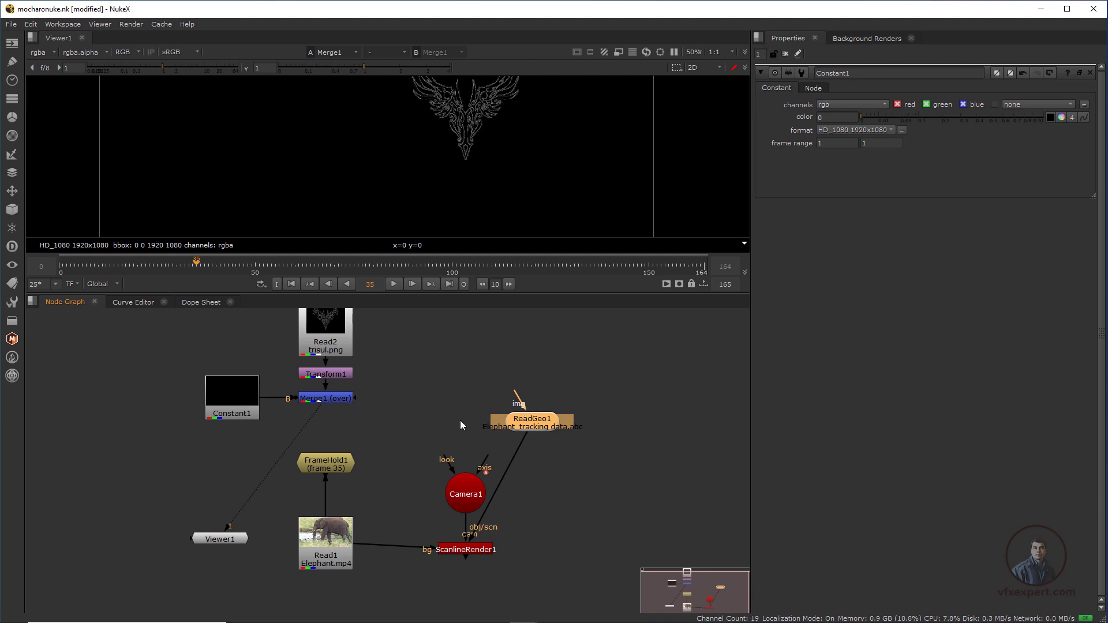
left_click_drag(515, 392, 335, 399)
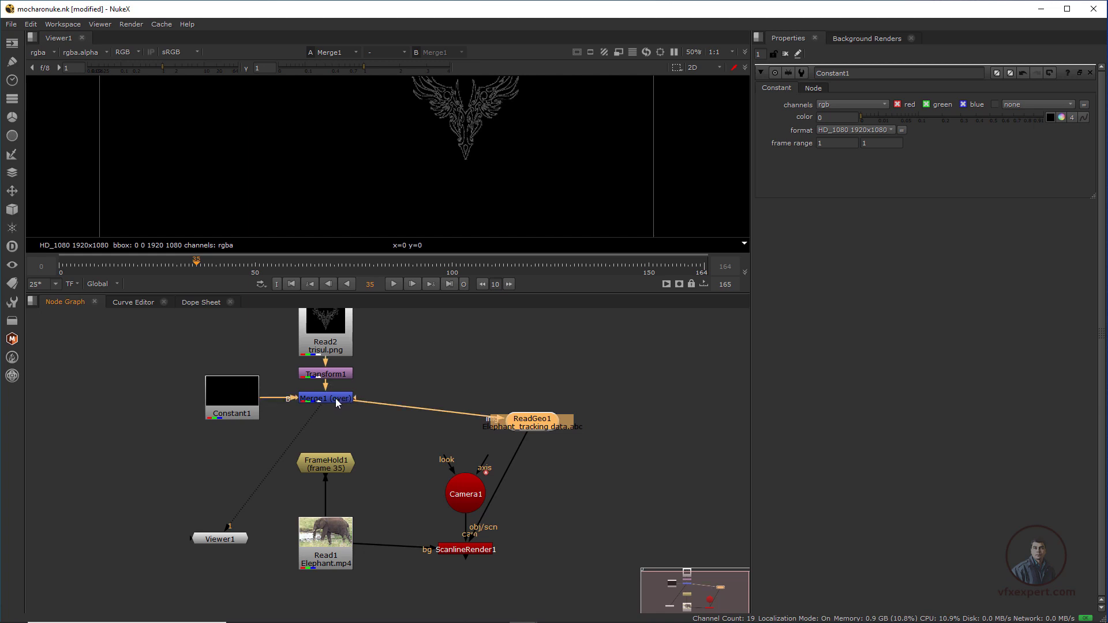
left_click_drag(538, 426, 507, 401)
left_click_drag(457, 489, 413, 491)
left_click_drag(498, 406, 475, 404)
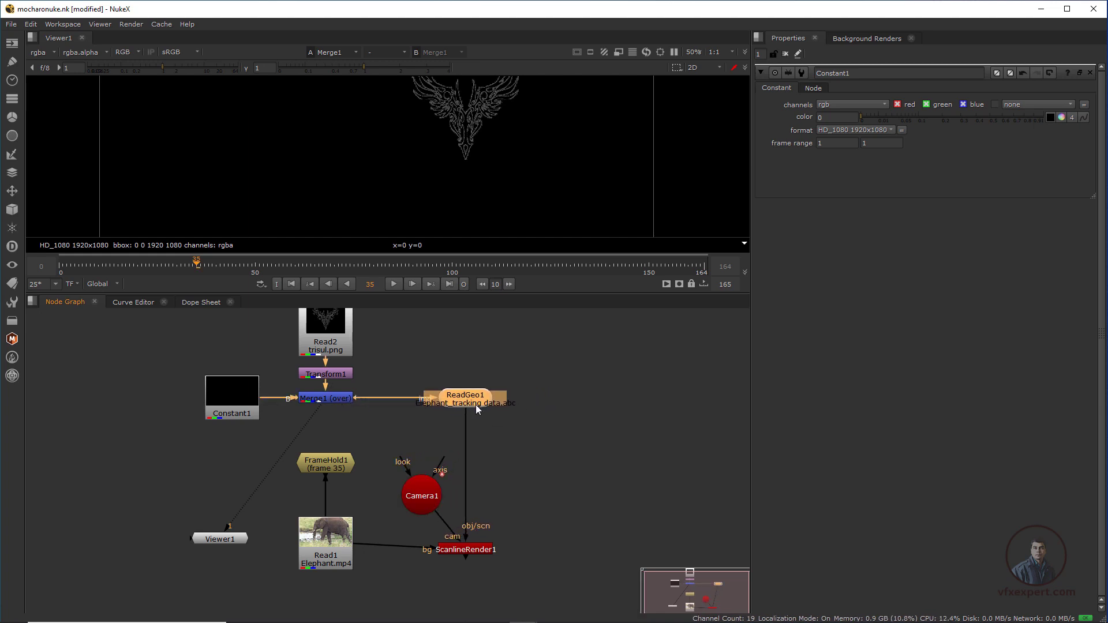
- View ScanlineRender1's output and play the shot from frame 0 to check how the tattoo follows the elephant
left_click(479, 548)
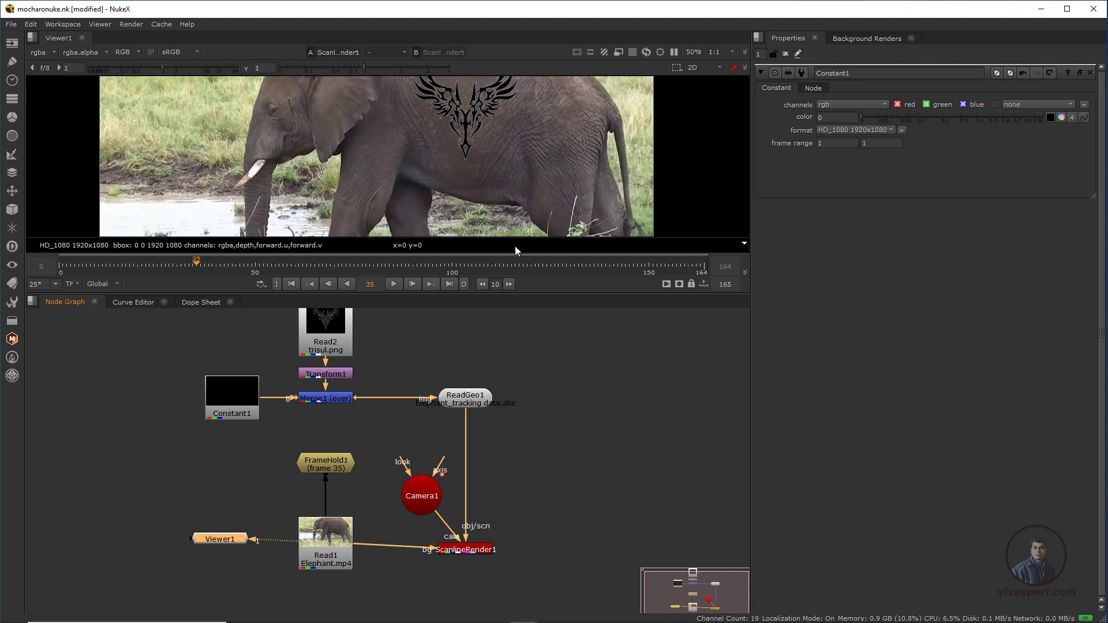
key("f")
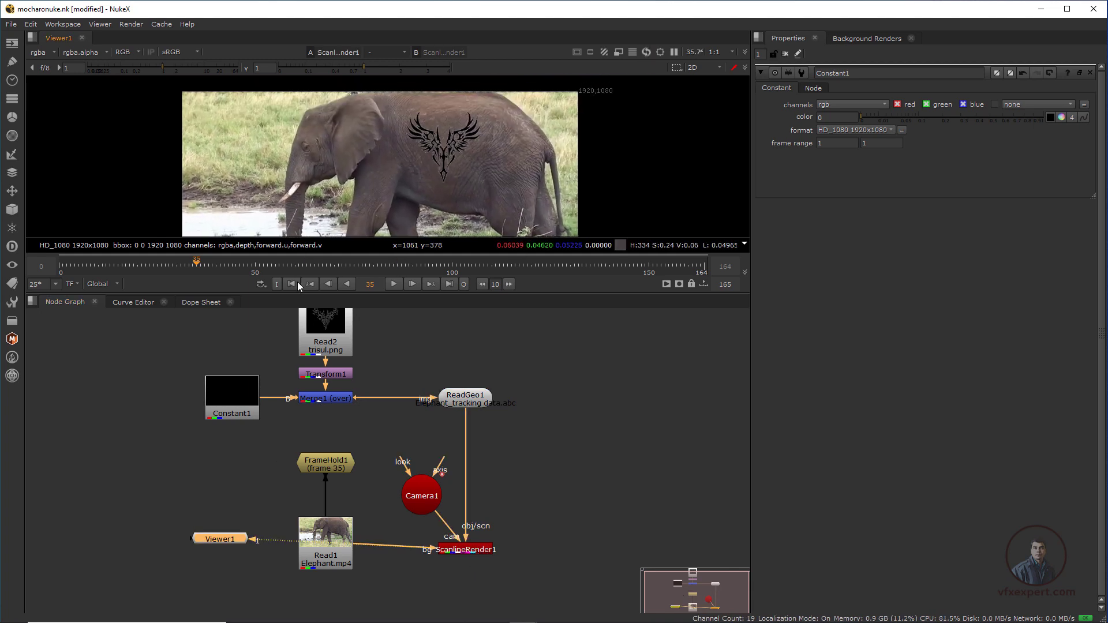
left_click(292, 284)
scroll(404, 223, "up", 1)
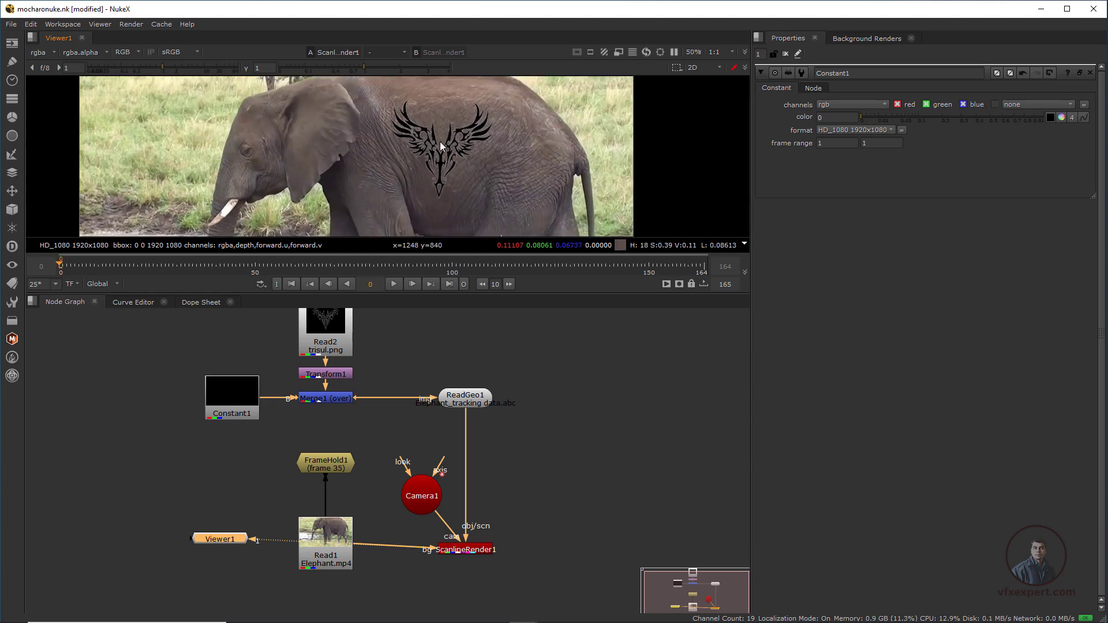
left_click(394, 282)
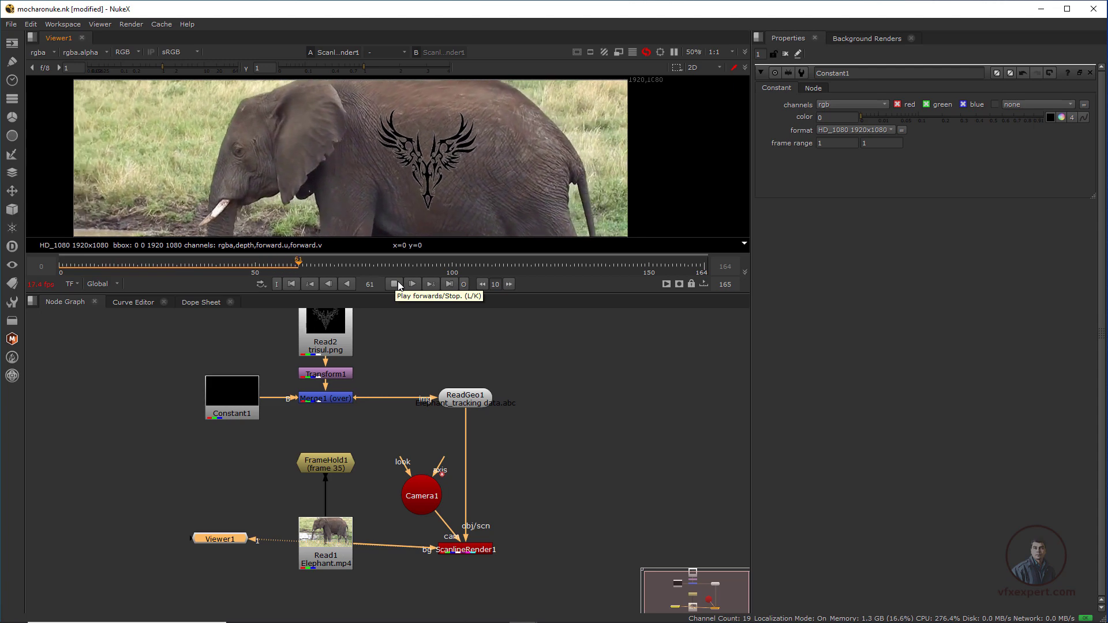
left_click(395, 284)
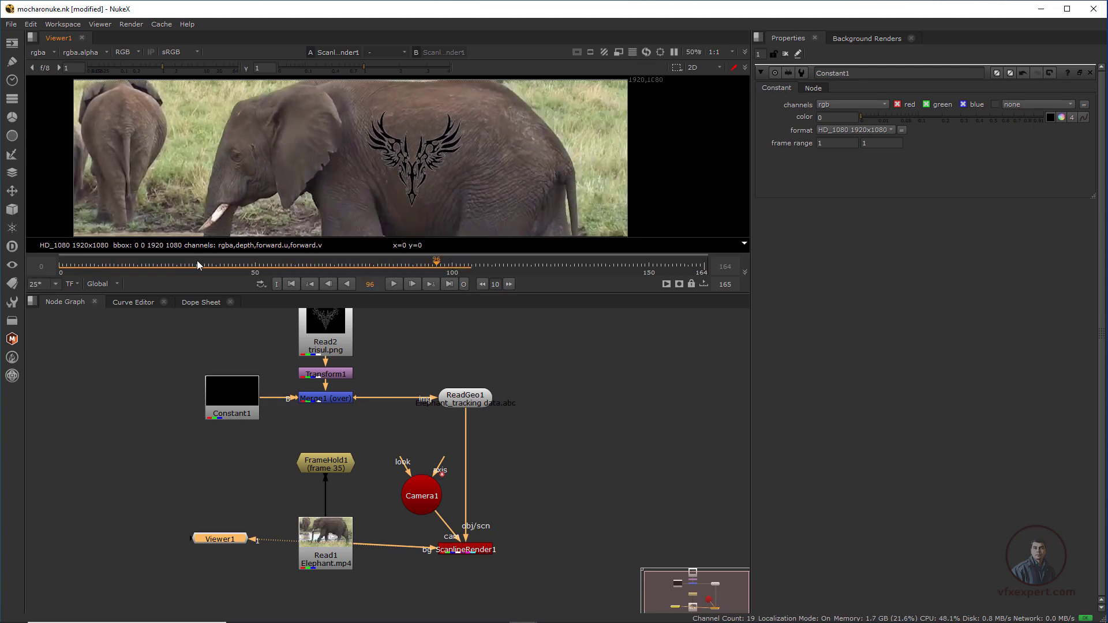
left_click_drag(130, 254, 259, 260)
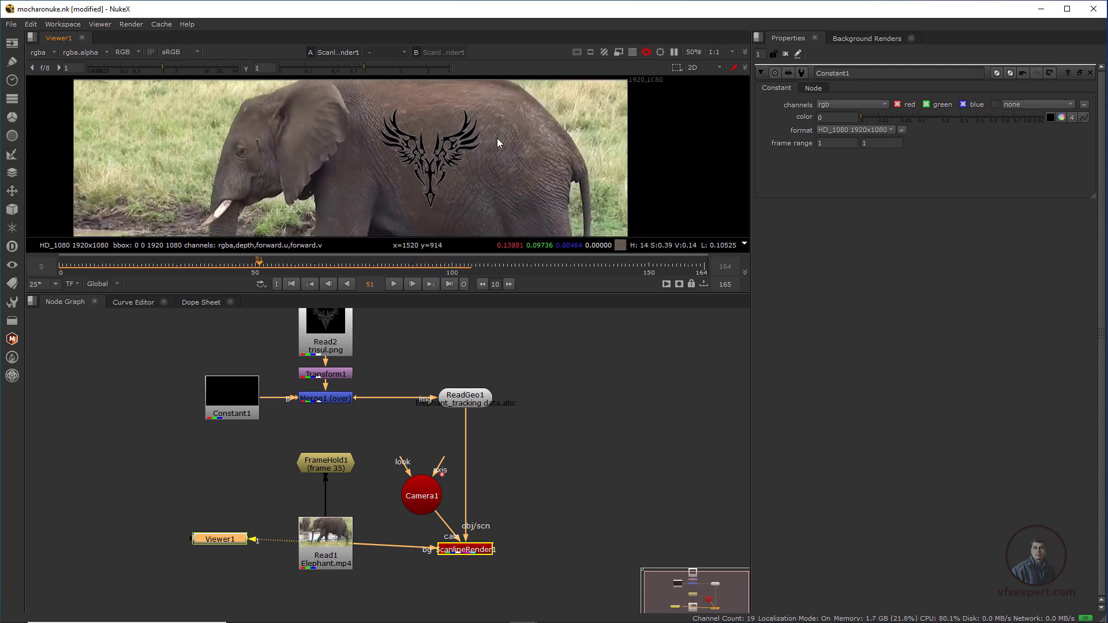
- Move Viewer1 beneath ScanlineRender1 and align Read1 level with the ScanlineRender1 node
left_click_drag(423, 511, 385, 482)
left_click_drag(196, 505, 456, 551)
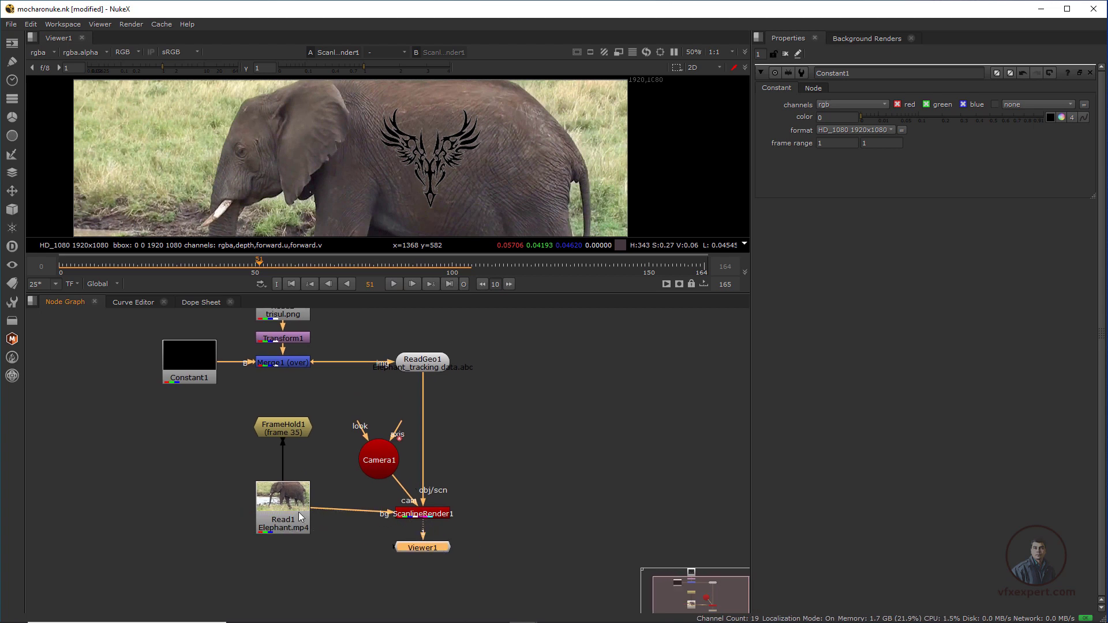
left_click_drag(298, 511, 295, 518)
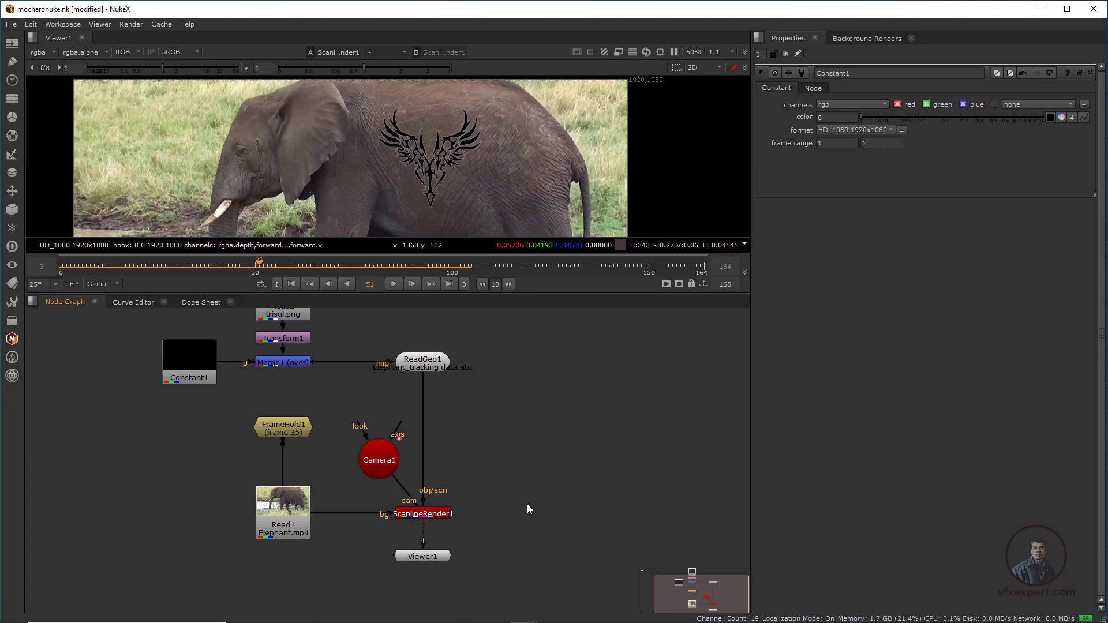
- Add a second Constant node with format HD_1080 1920x1080 and use it instead of Read1 as ScanlineRender1's bg input
key("Tab")
type("co")
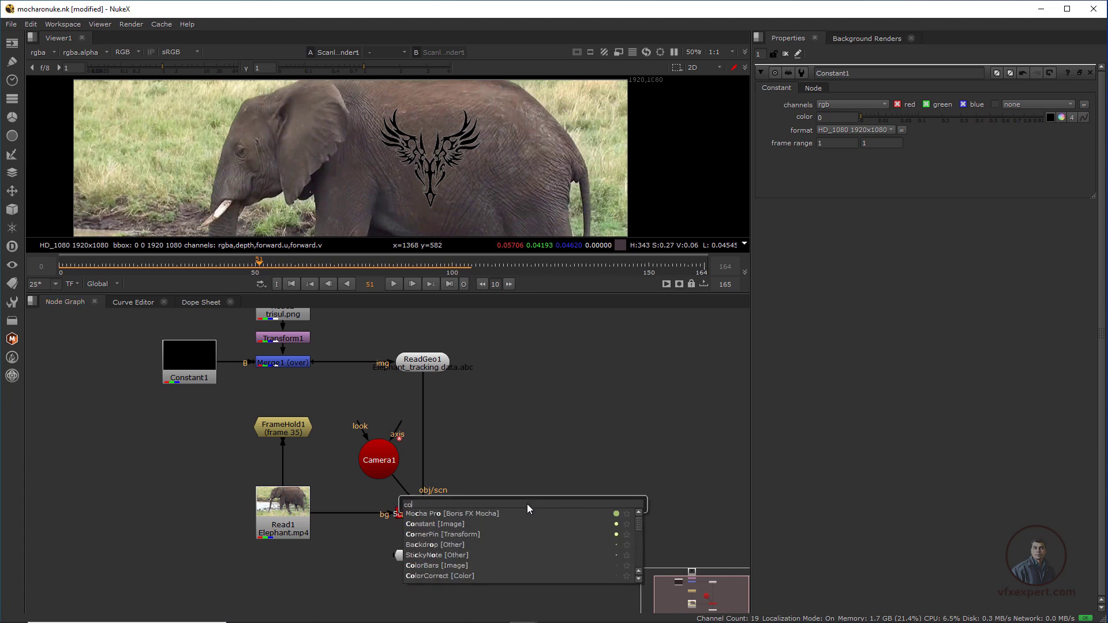
left_click(437, 523)
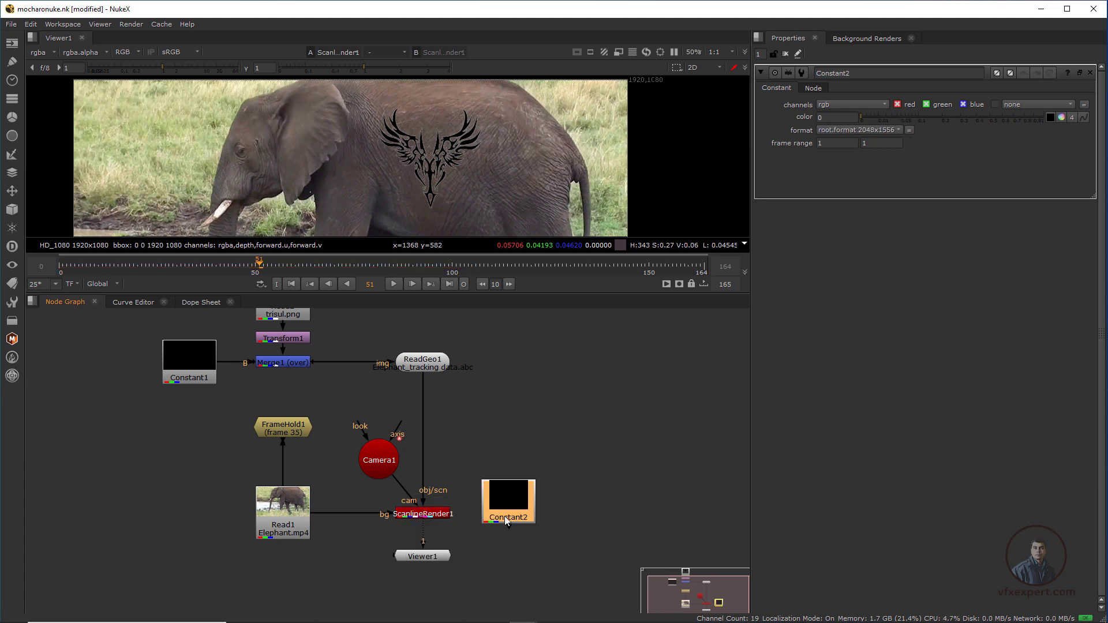
left_click(875, 129)
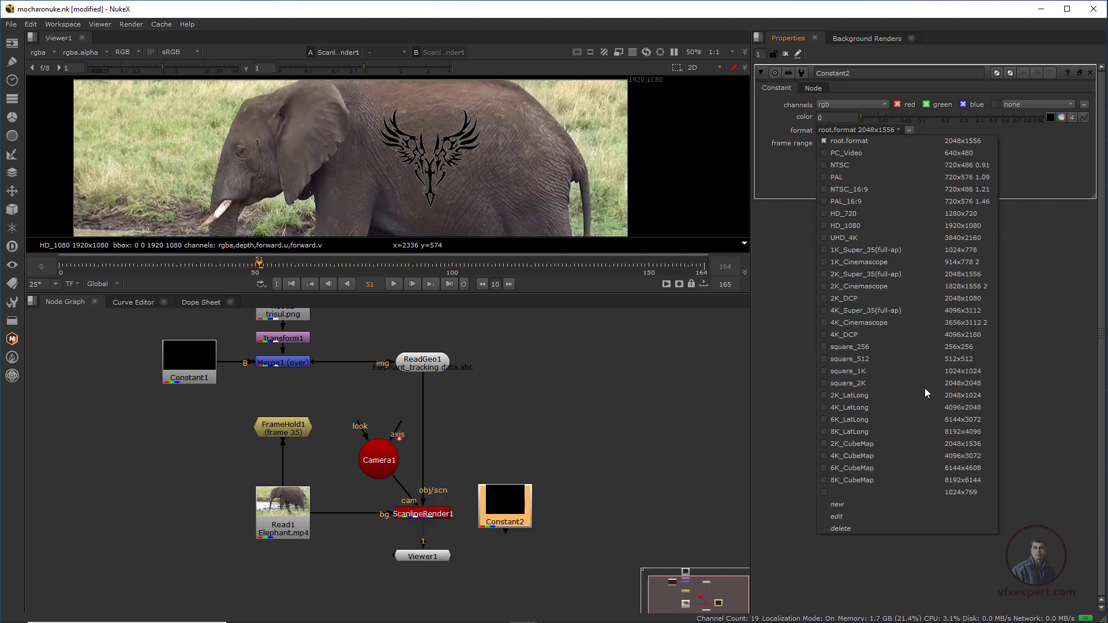
left_click(983, 226)
left_click_drag(313, 519, 505, 521)
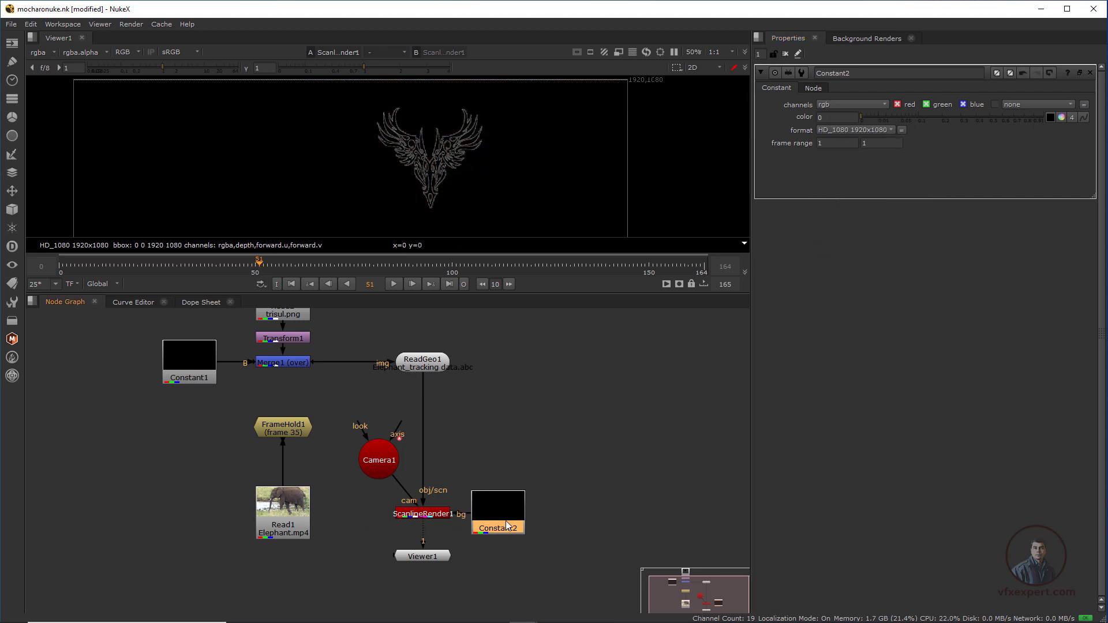
- Lower Viewer1, Read1 and FrameHold1 to make room beneath ScanlineRender1
left_click_drag(429, 563, 436, 572)
left_click_drag(274, 517, 274, 522)
left_click(282, 436)
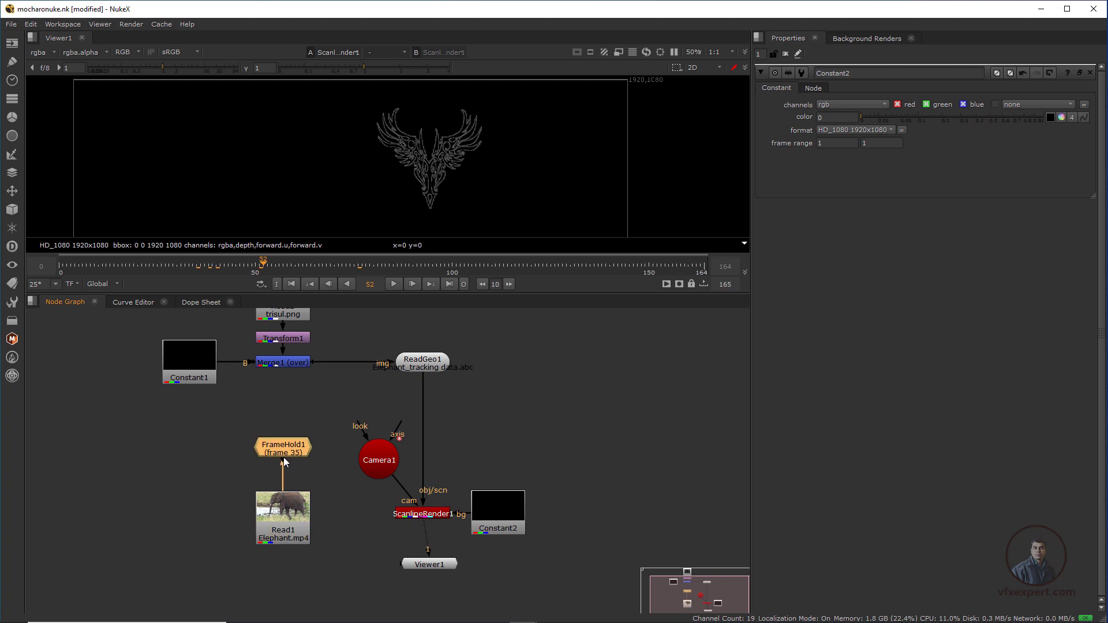
left_click_drag(381, 539, 412, 561)
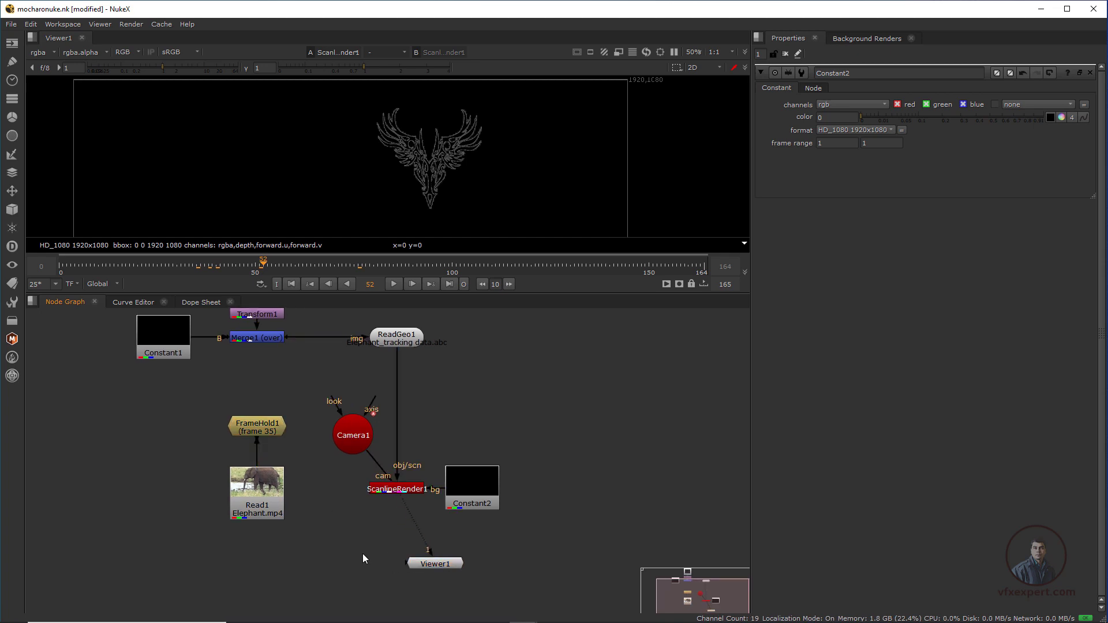
- Composite ScanlineRender1 over Read1 with a new Merge node, view its result, and align Read1 and Viewer1 around it
key("m")
left_click_drag(413, 491, 398, 490)
left_click_drag(358, 559, 391, 551)
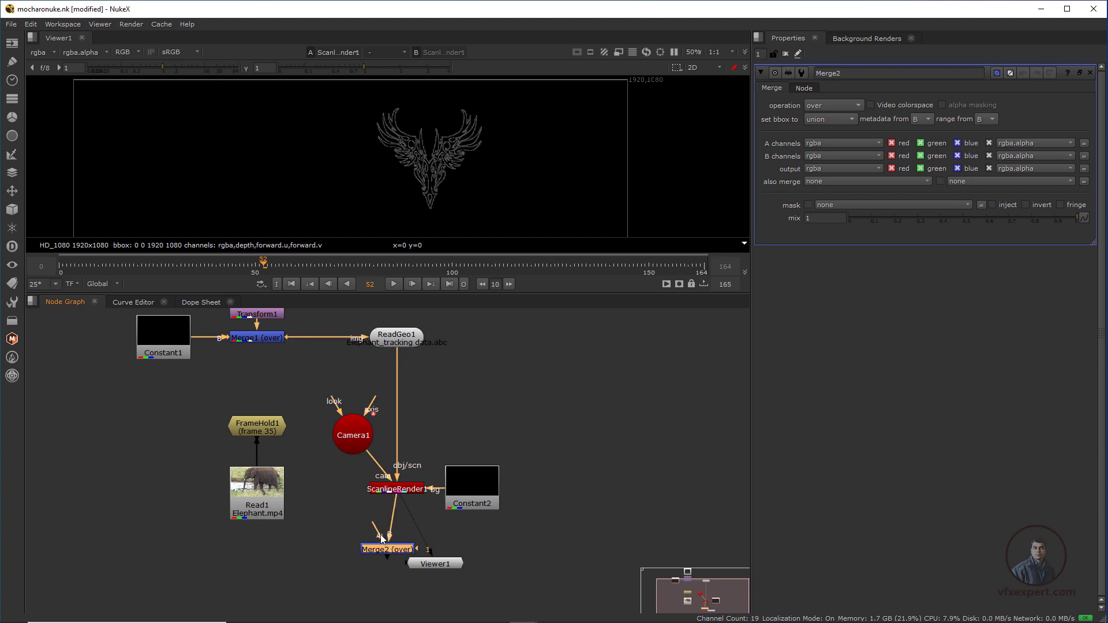
left_click_drag(394, 509, 280, 554)
left_click_drag(401, 524, 229, 530)
left_click_drag(372, 530, 396, 495)
left_click_drag(392, 549, 403, 546)
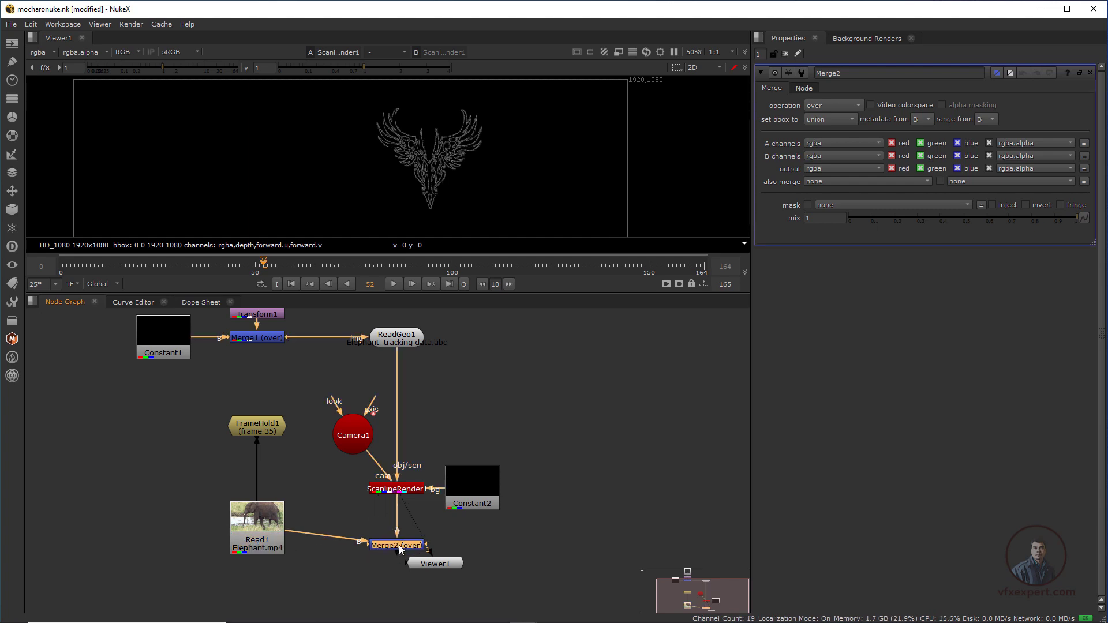
key("1")
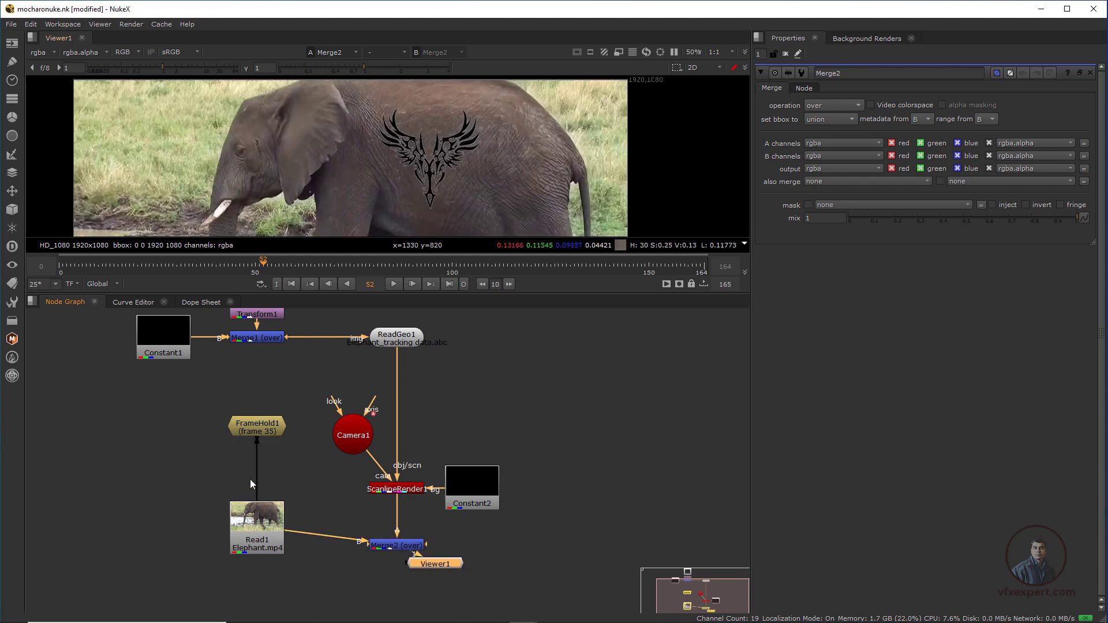
left_click_drag(262, 526, 263, 542)
left_click_drag(442, 567, 418, 582)
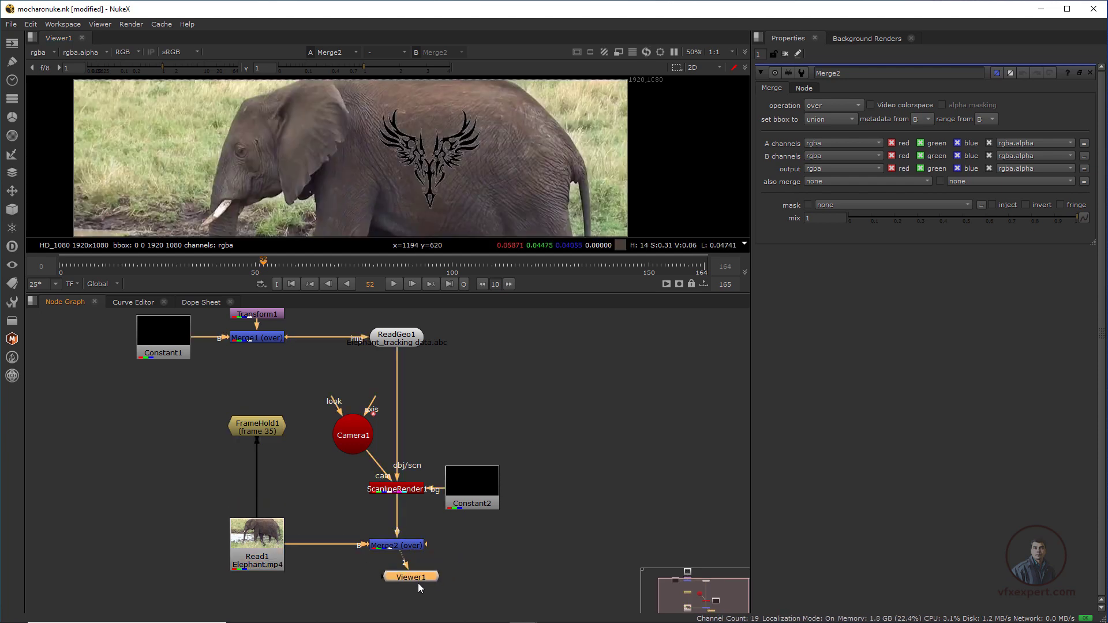
- Set Merge2's mix to 0.73 and move Viewer1 slightly lower beneath it
left_click(413, 547)
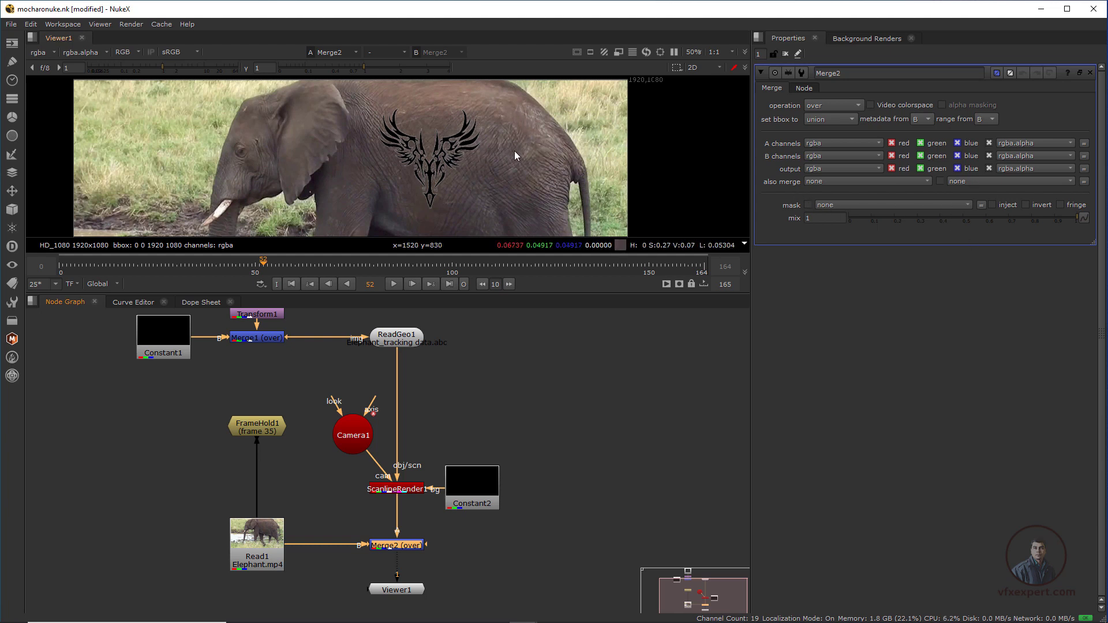
left_click_drag(1047, 217, 1024, 220)
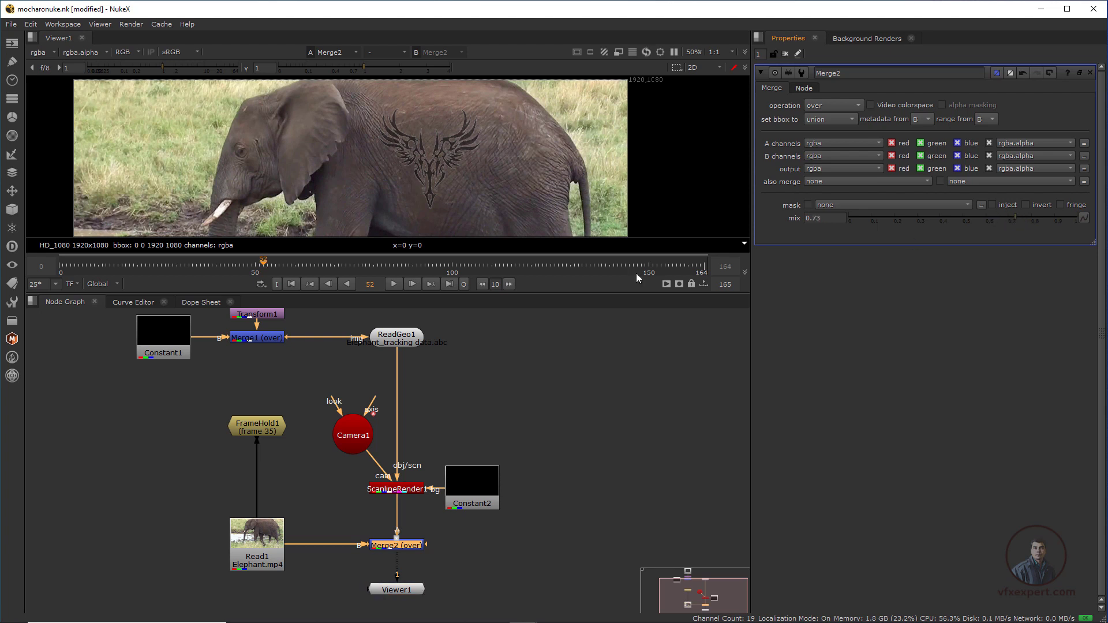
left_click_drag(287, 355, 264, 373)
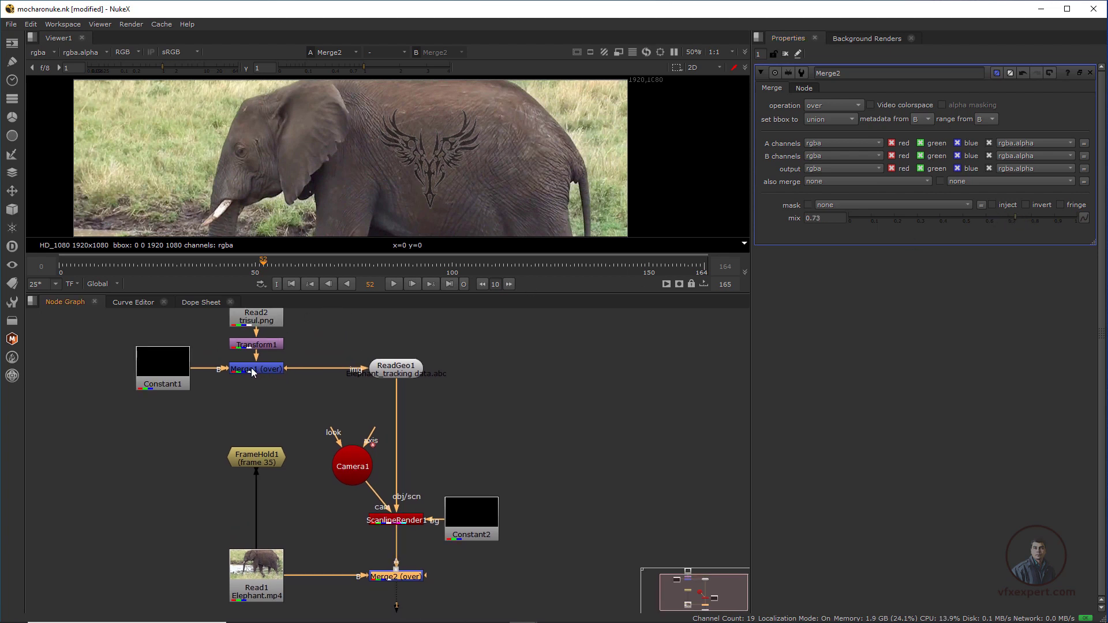
scroll(398, 519, "down", 1)
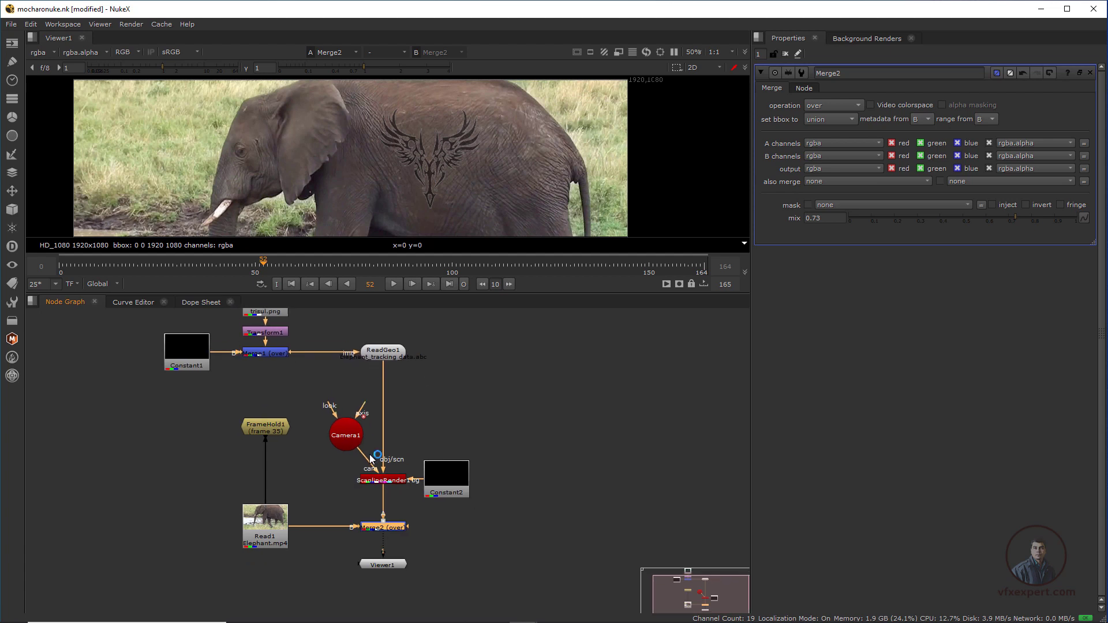
left_click(402, 515)
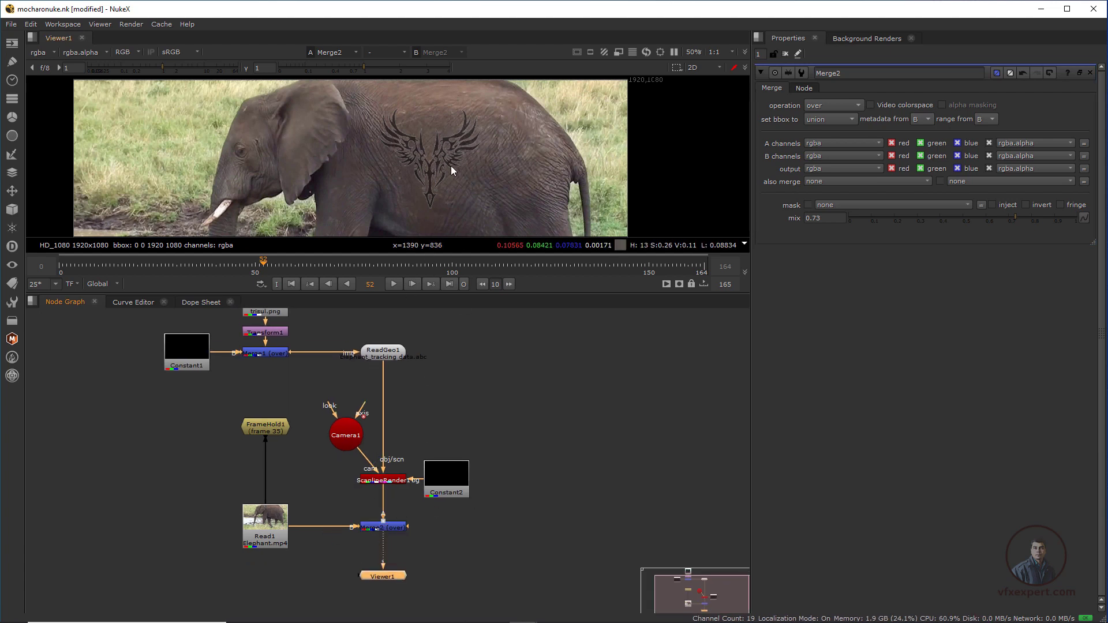
left_click_drag(408, 488, 406, 510)
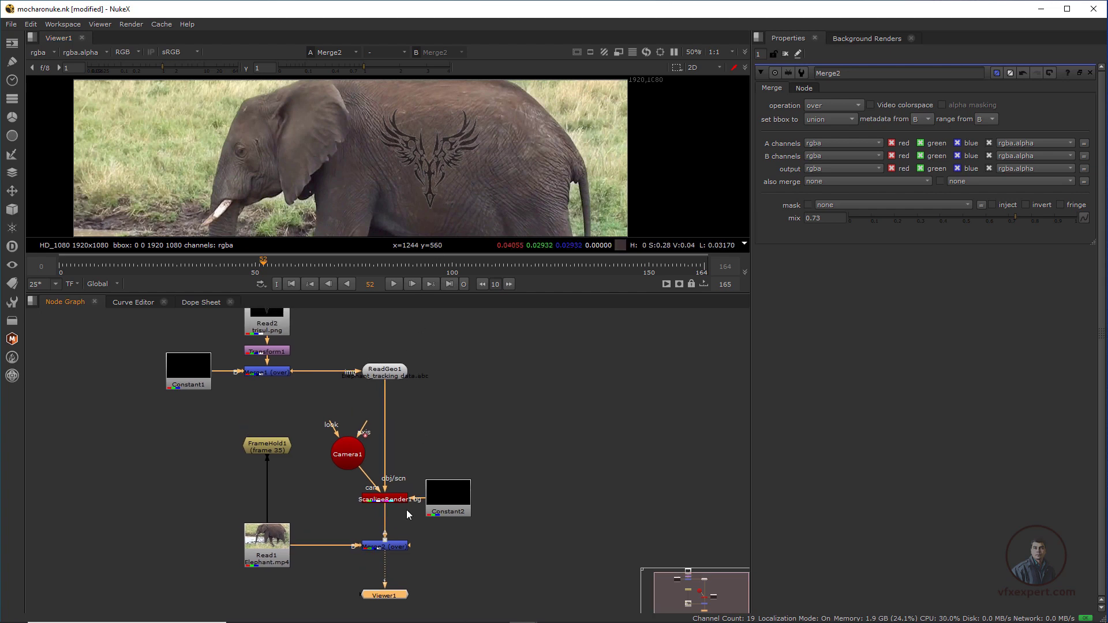
- Move Read2 (trisul.png) up to make room and insert an EdgeBlur node directly beneath it
scroll(310, 358, "up", 1)
left_click_drag(311, 355, 330, 452)
scroll(331, 452, "down", 1)
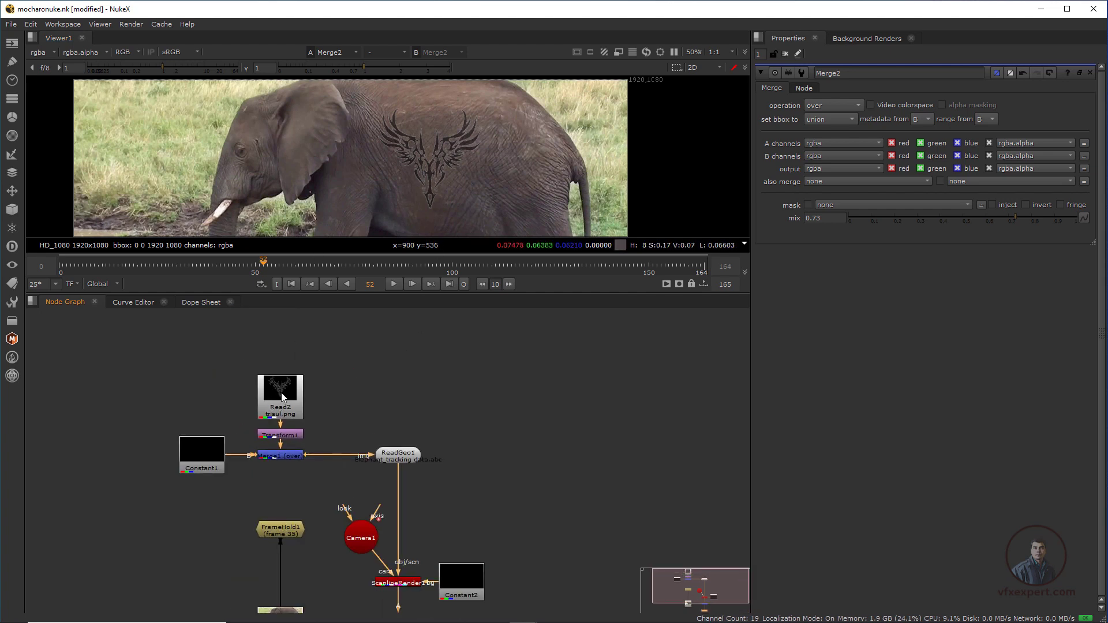
left_click(280, 374)
left_click(288, 434)
left_click_drag(283, 379, 282, 371)
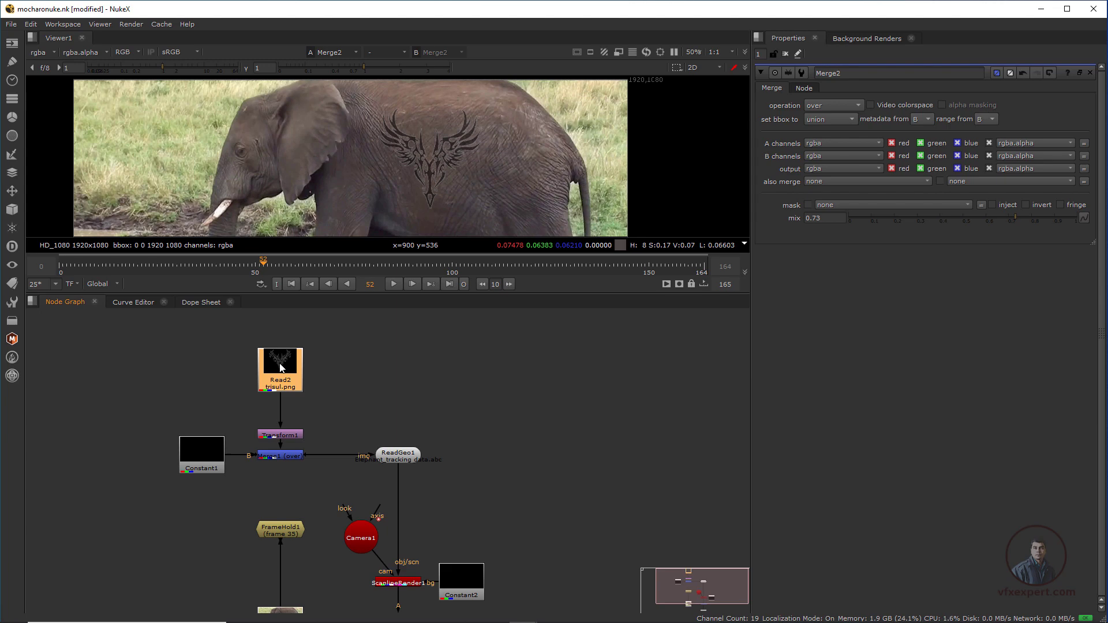
key("Tab")
type("edge")
key("Return")
- Insert a Glow node after EdgeBlur1, with brightness 0.14 and size 41
key("Tab")
type("glow")
key("Return")
left_click(993, 193)
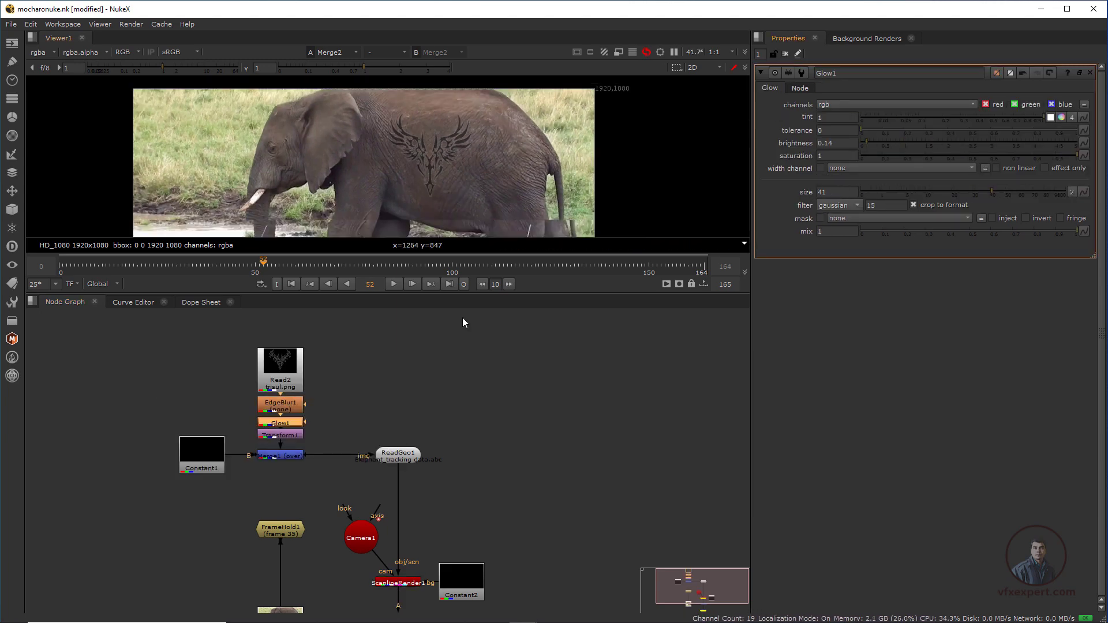
- Shift the Read2, EdgeBlur1, Glow1, Transform1, Merge1, Constant1 and ReadGeo1 nodes slightly lower as a group
scroll(502, 438, "down", 1)
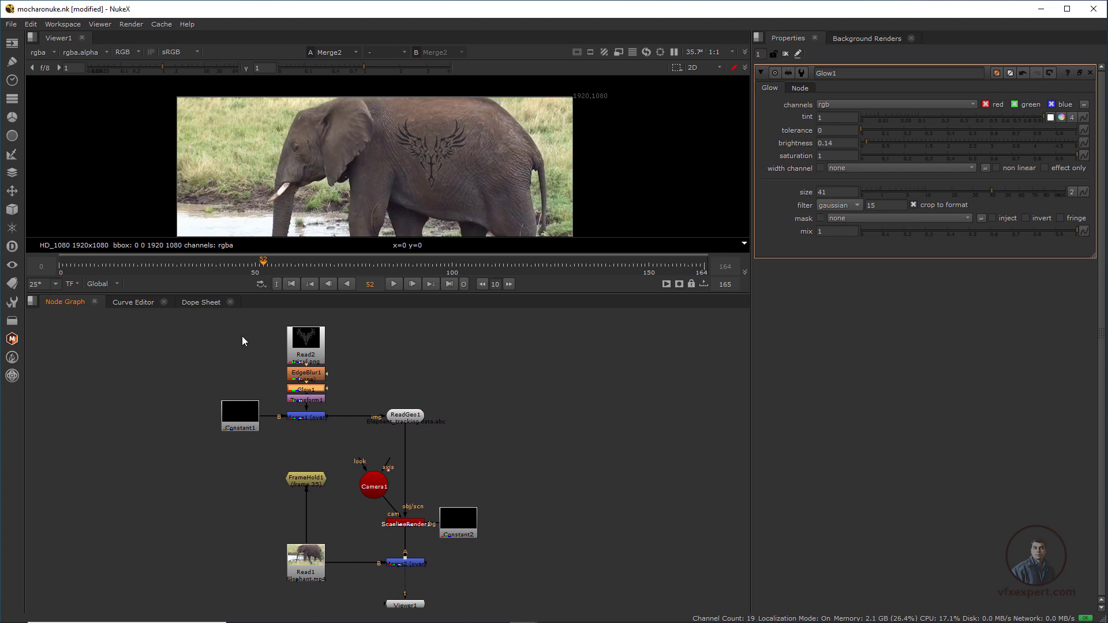
left_click_drag(177, 316, 468, 446)
left_click_drag(412, 423, 409, 438)
left_click(471, 455)
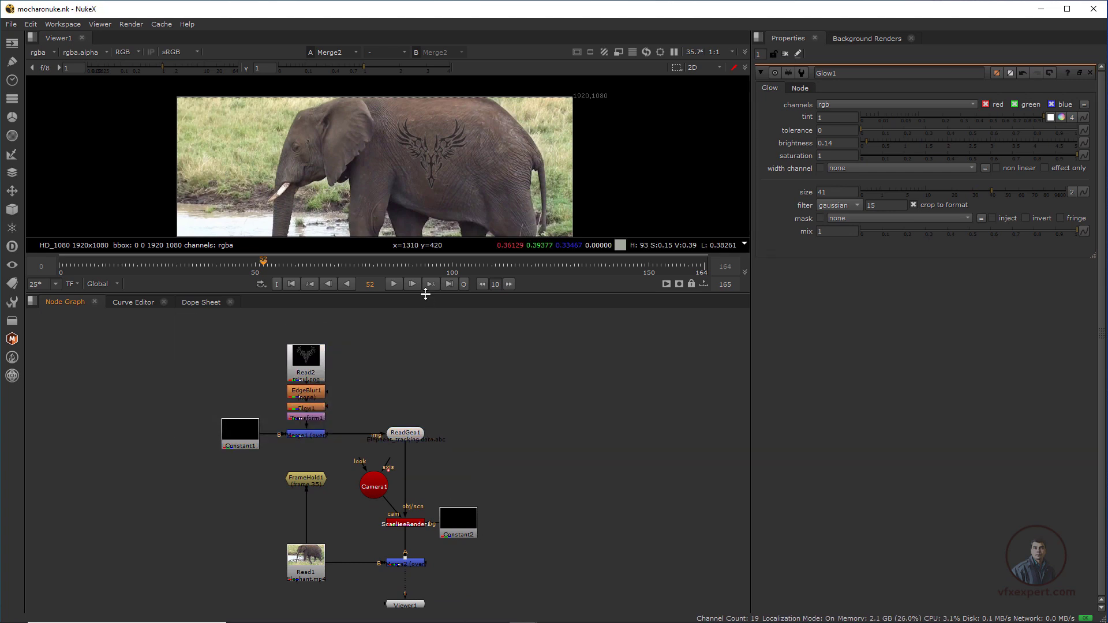
- Enlarge the viewer area, return to frame 0 and fit the whole composite in the viewer
left_click_drag(425, 294, 425, 359)
scroll(543, 456, "down", 2)
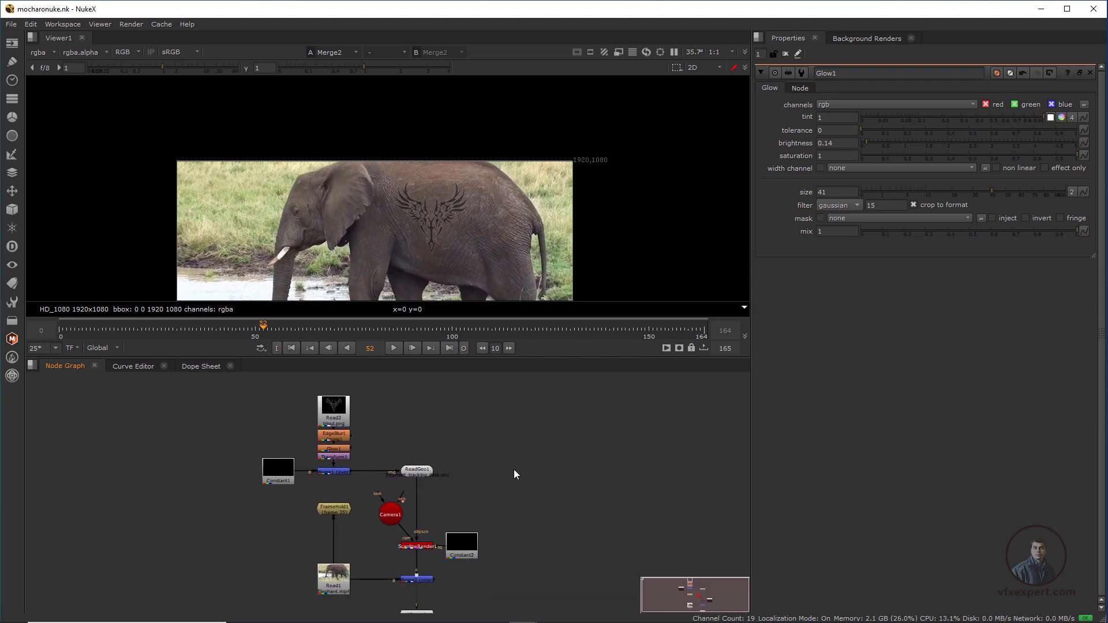
left_click(288, 347)
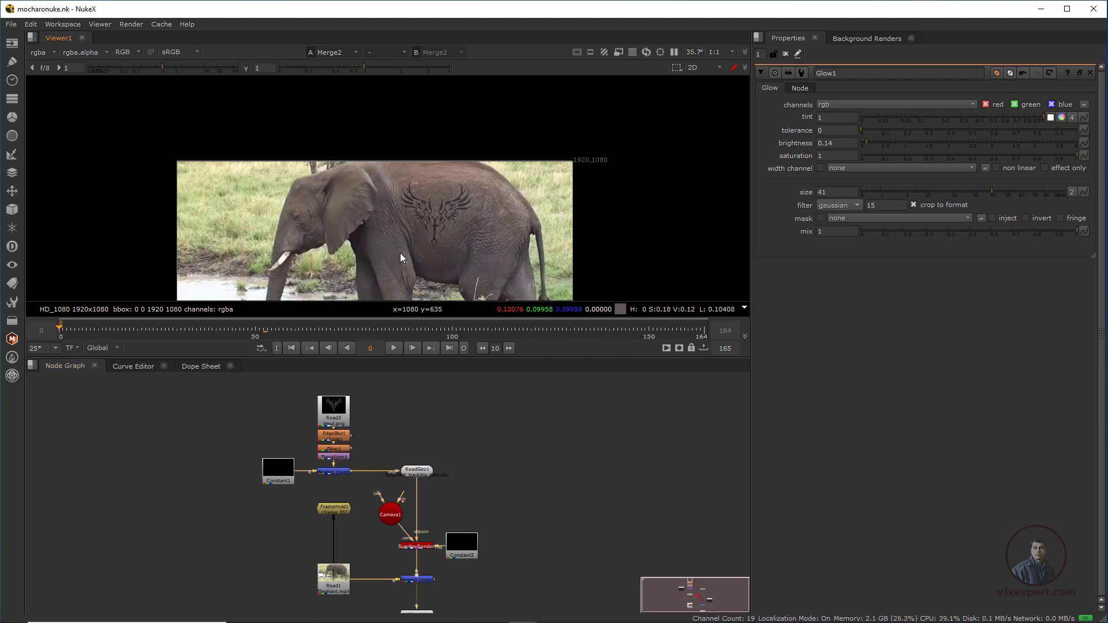
key("f")
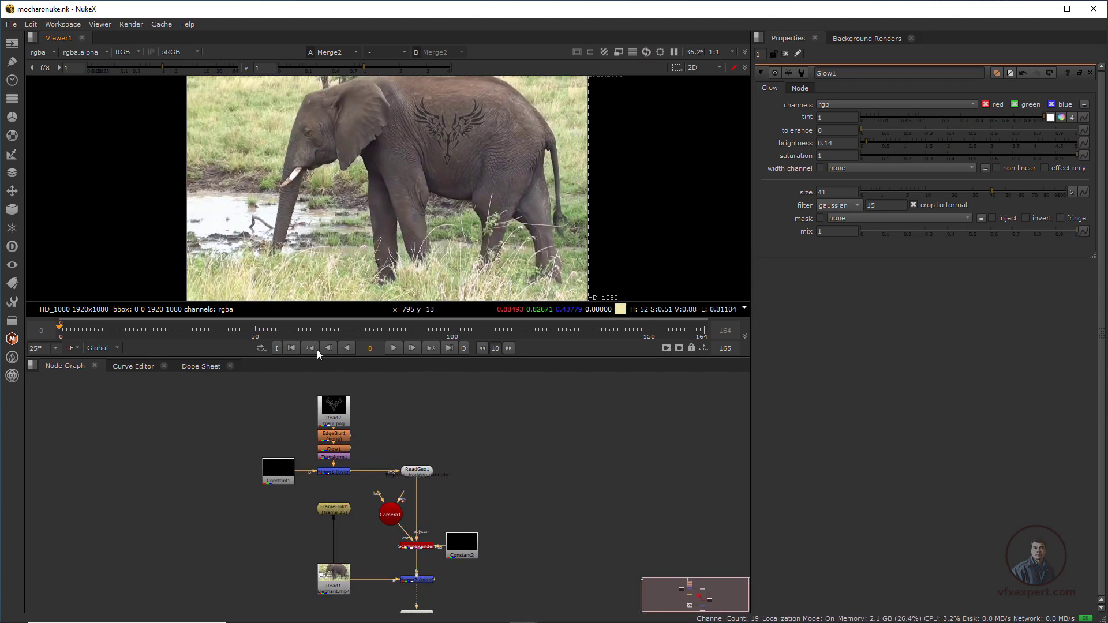
- Play the composite from frame 0 and scrub the timeline to check that the tattoo sticks to the elephant
left_click(393, 349)
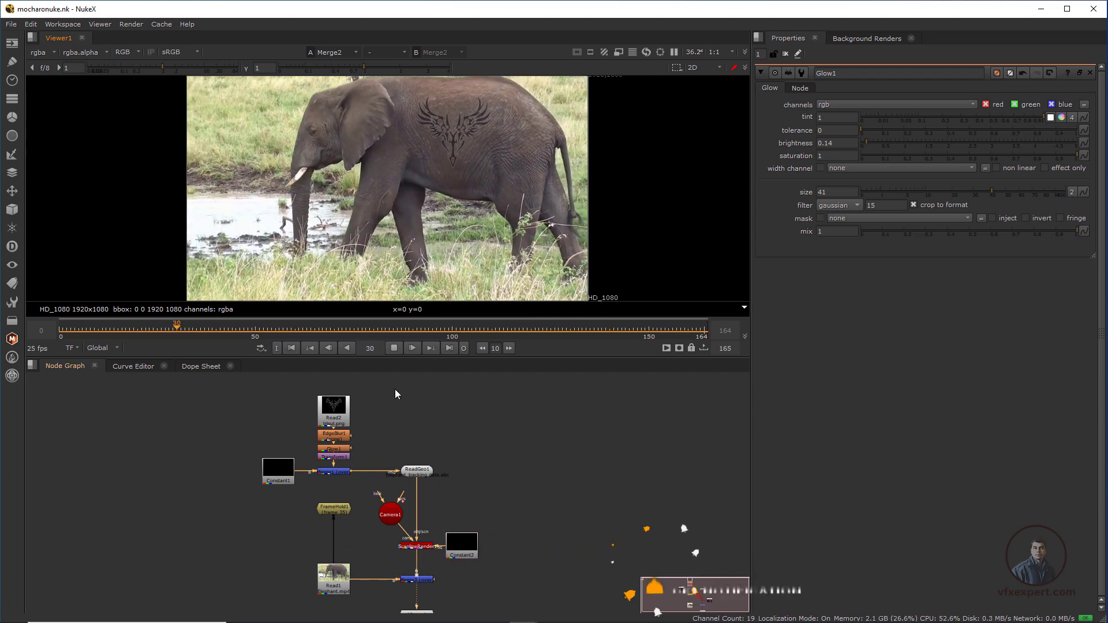
left_click(393, 348)
scroll(306, 433, "up", 2)
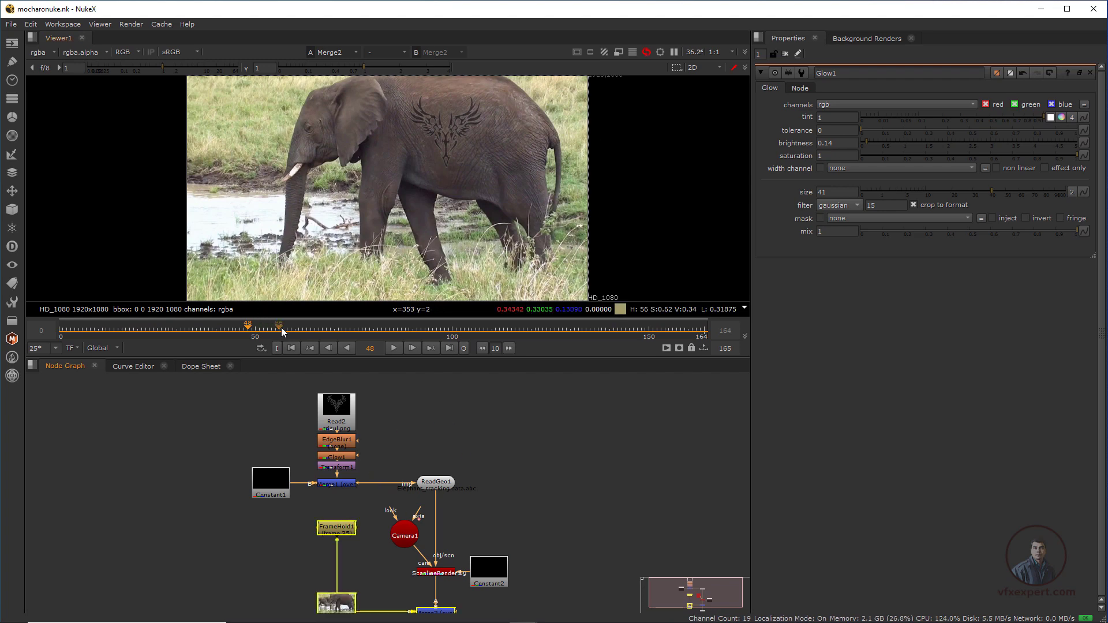
left_click_drag(283, 331, 123, 341)
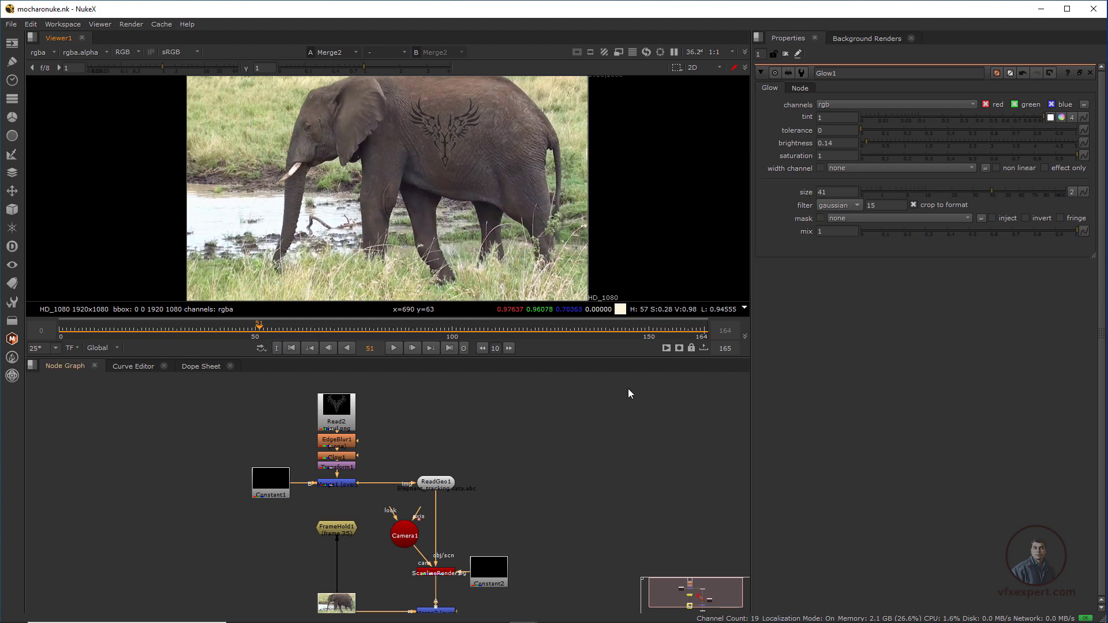
left_click_drag(558, 506, 548, 477)
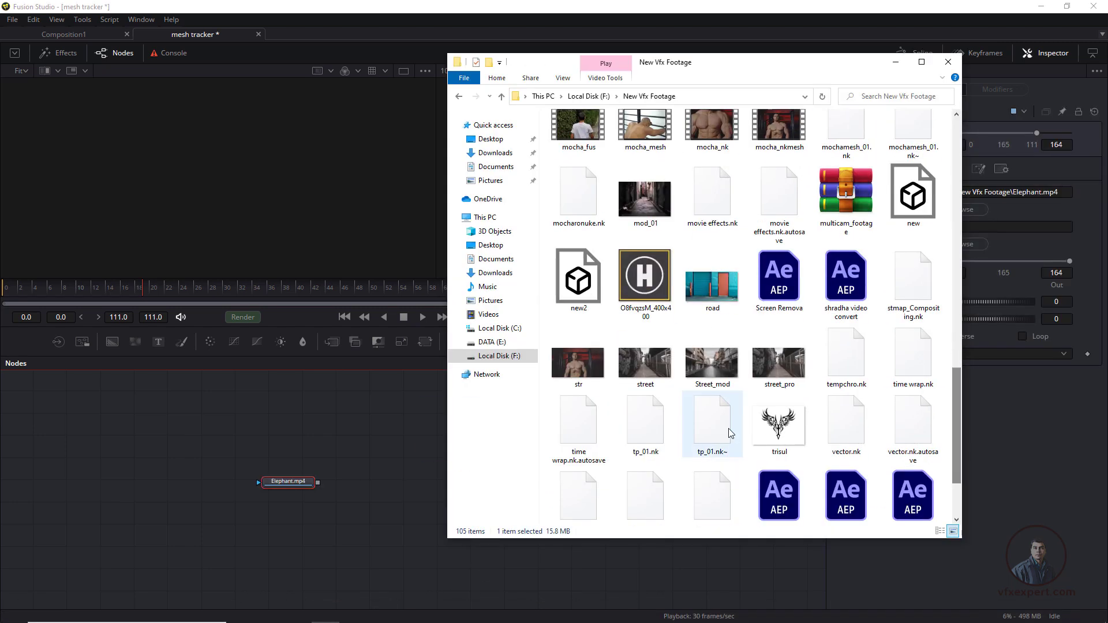
- In Fusion Studio, load trisul.png from New Vfx Footage, display Elephant.mp4 fitted in the second viewer, and play the clip briefly
left_click_drag(853, 507, 240, 237)
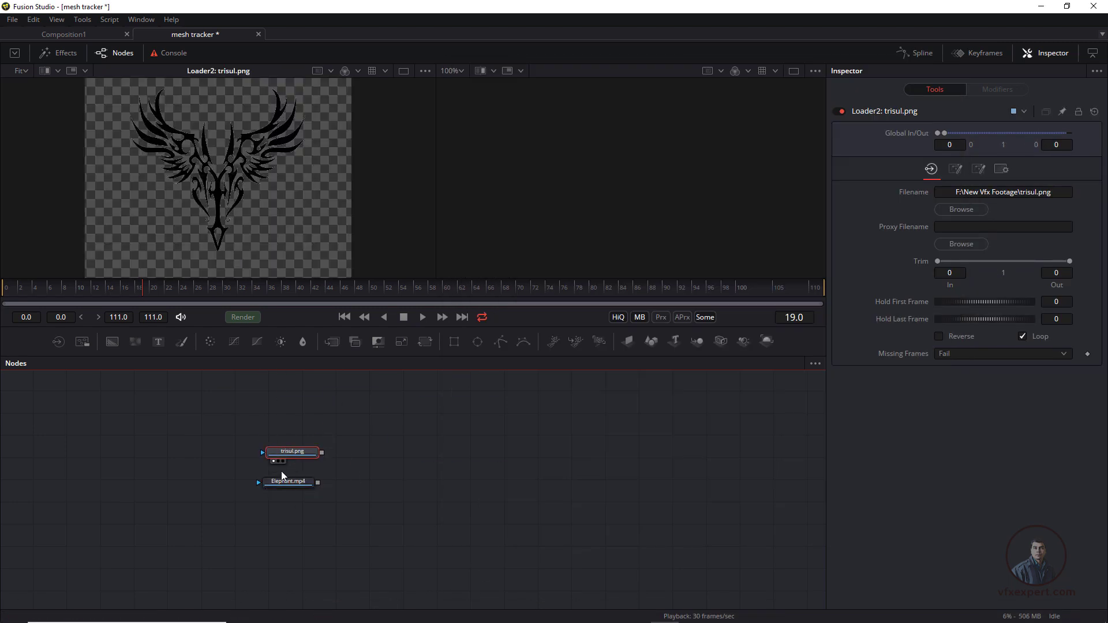
left_click_drag(284, 481, 633, 124)
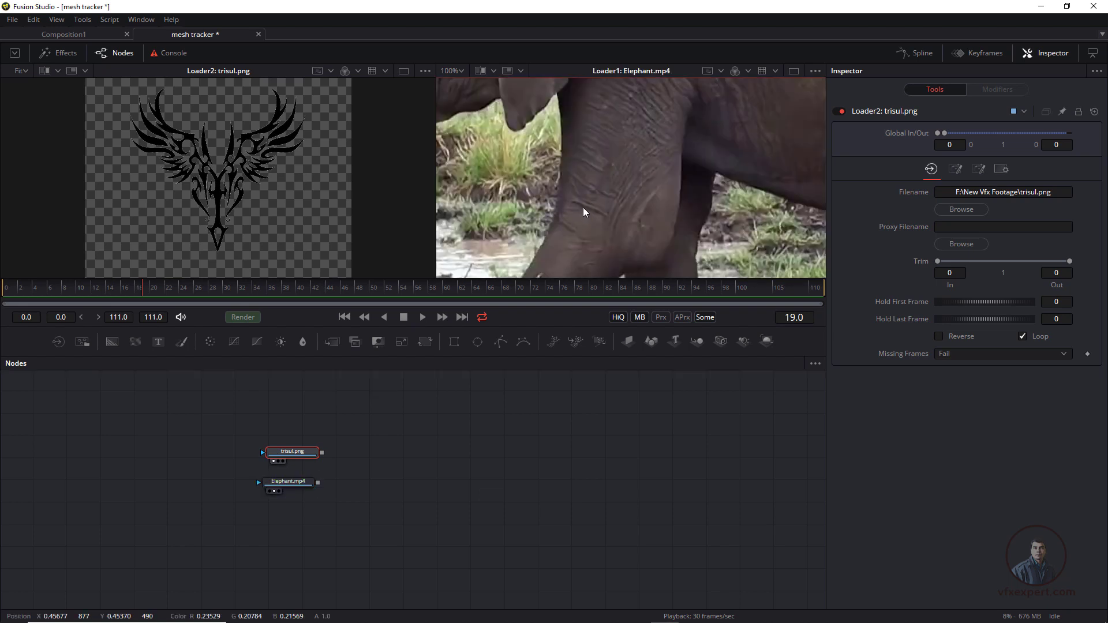
key("ctrl+f")
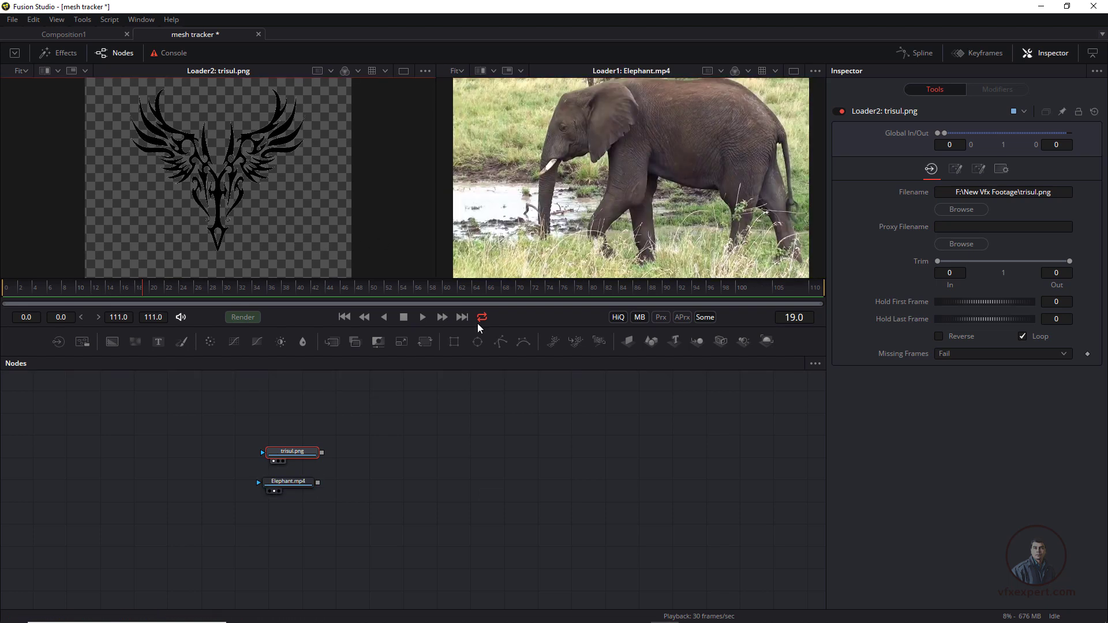
left_click(423, 317)
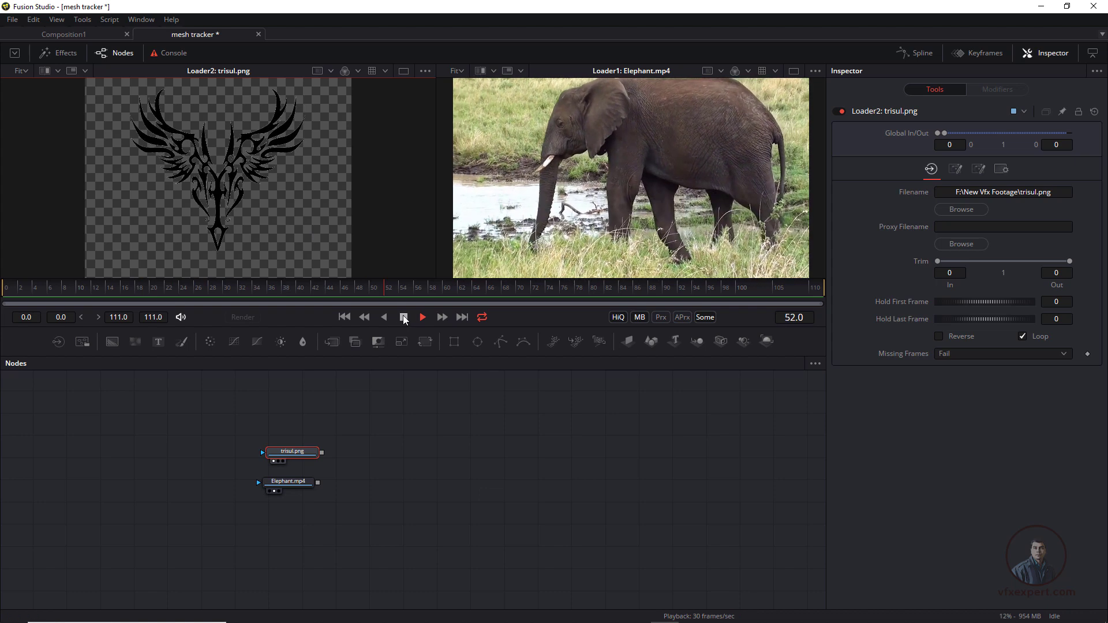
key("space")
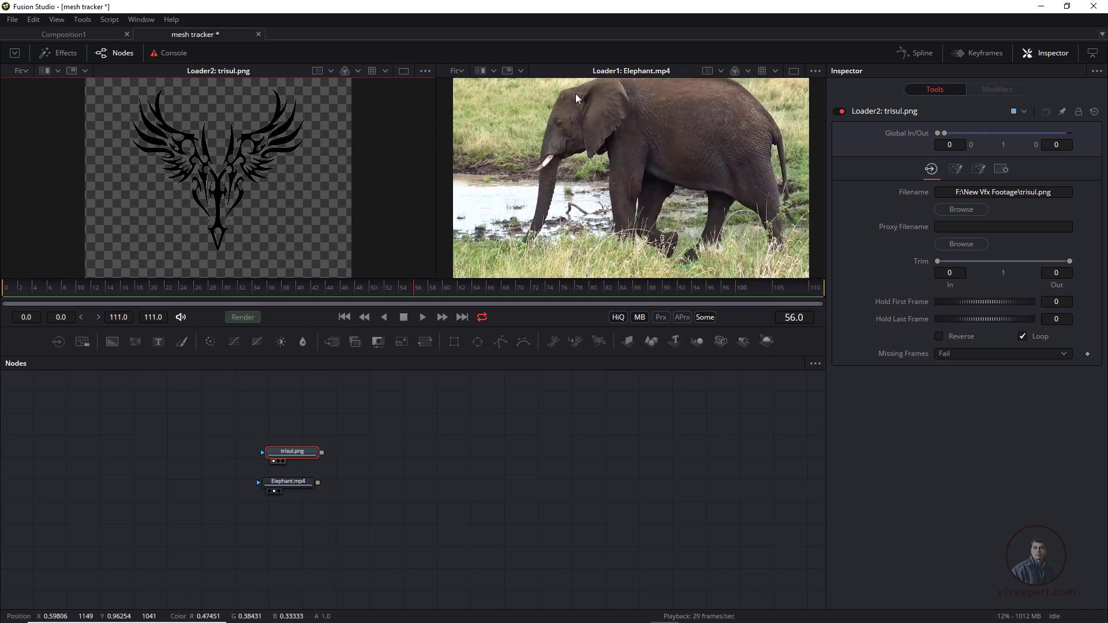
- Switch to a single viewer showing Elephant.mp4 and match the composition's frame range to the clip, 0 to 164
left_click(404, 71)
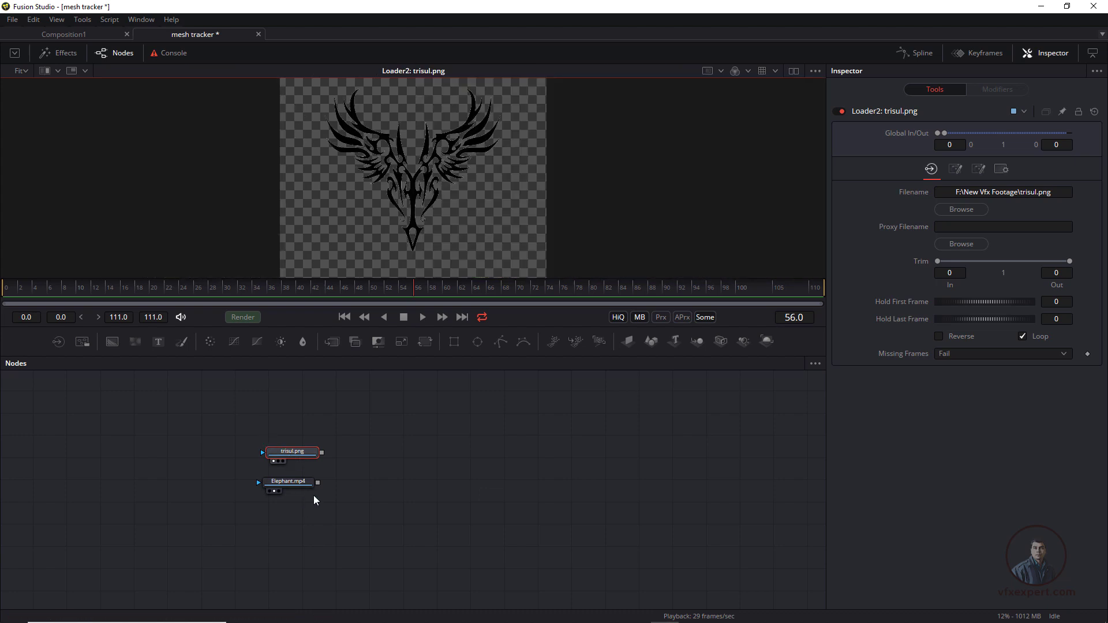
left_click_drag(291, 491, 418, 172)
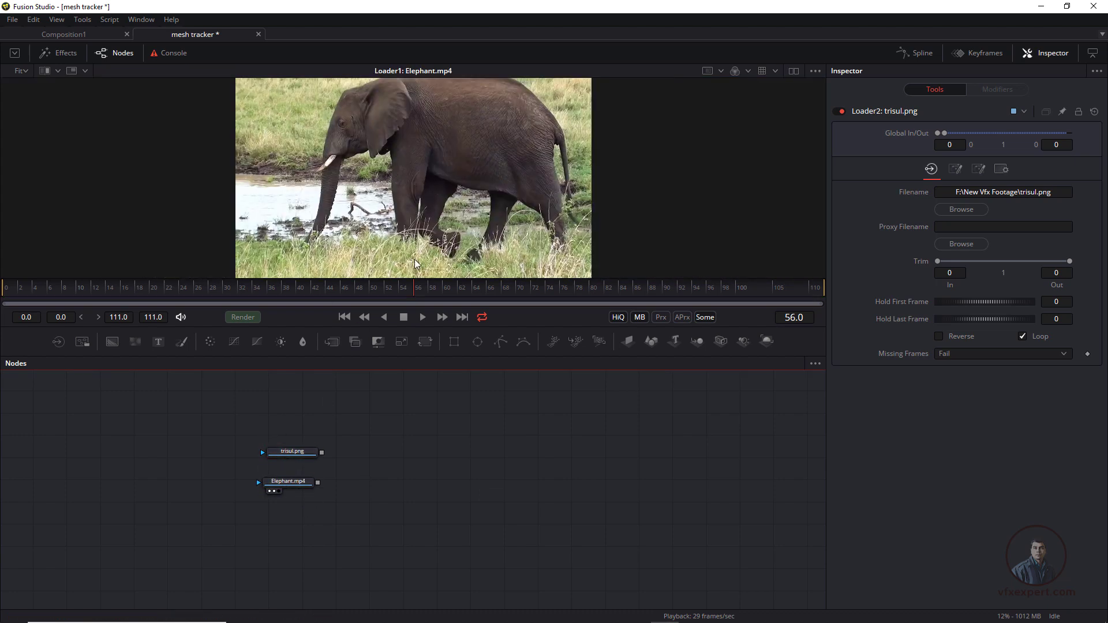
left_click(198, 288)
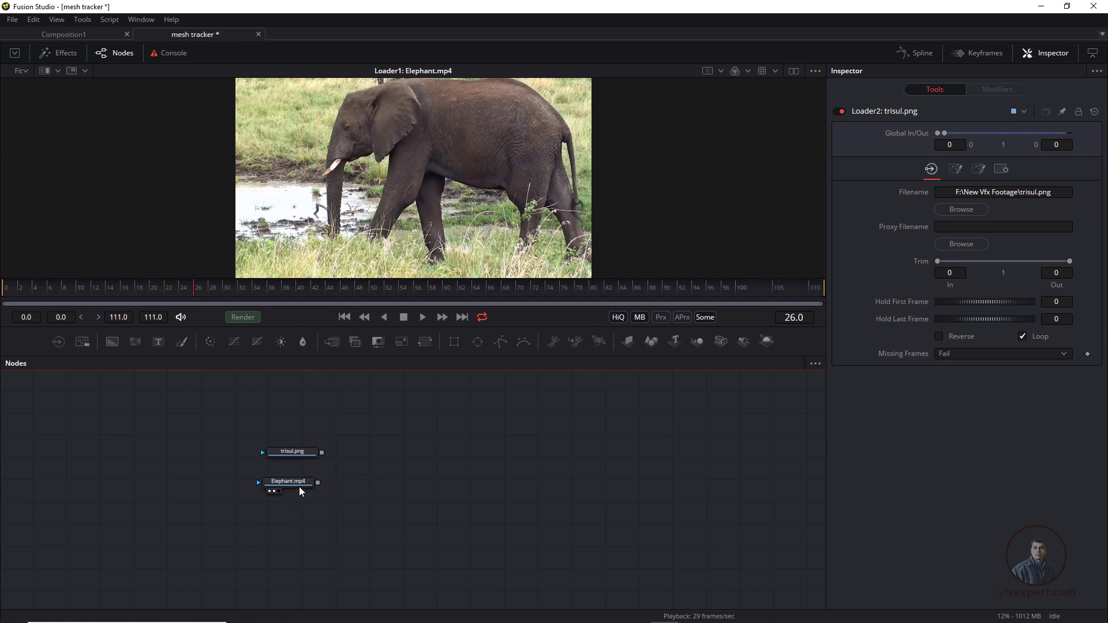
left_click_drag(299, 482, 199, 291)
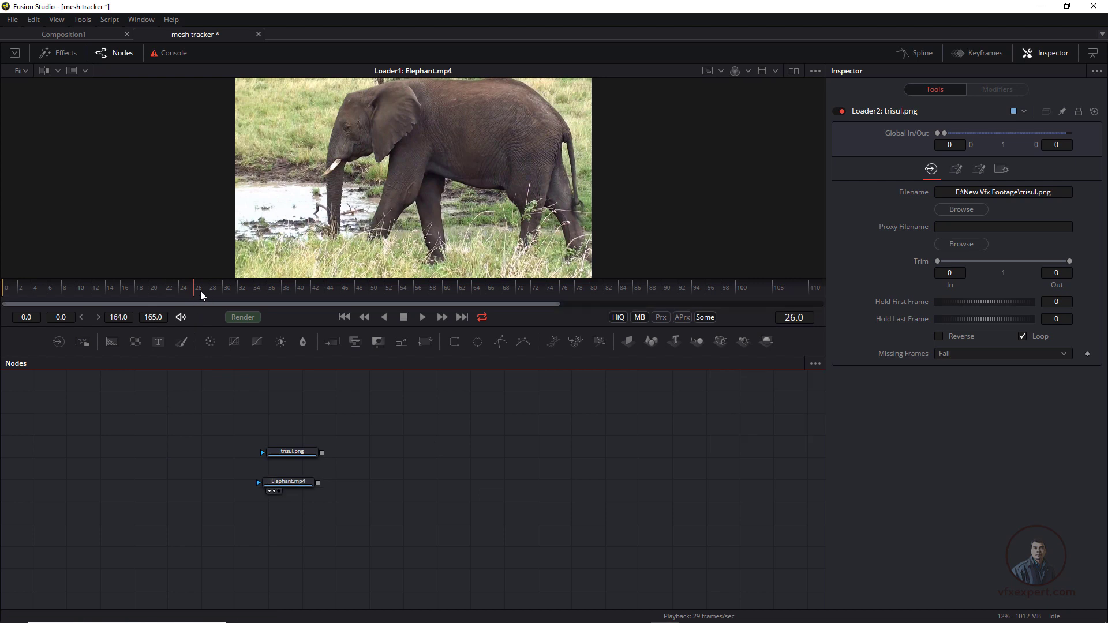
- Play the Elephant.mp4 footage from its first frame and check the loader's clip range
left_click(344, 318)
left_click(422, 318)
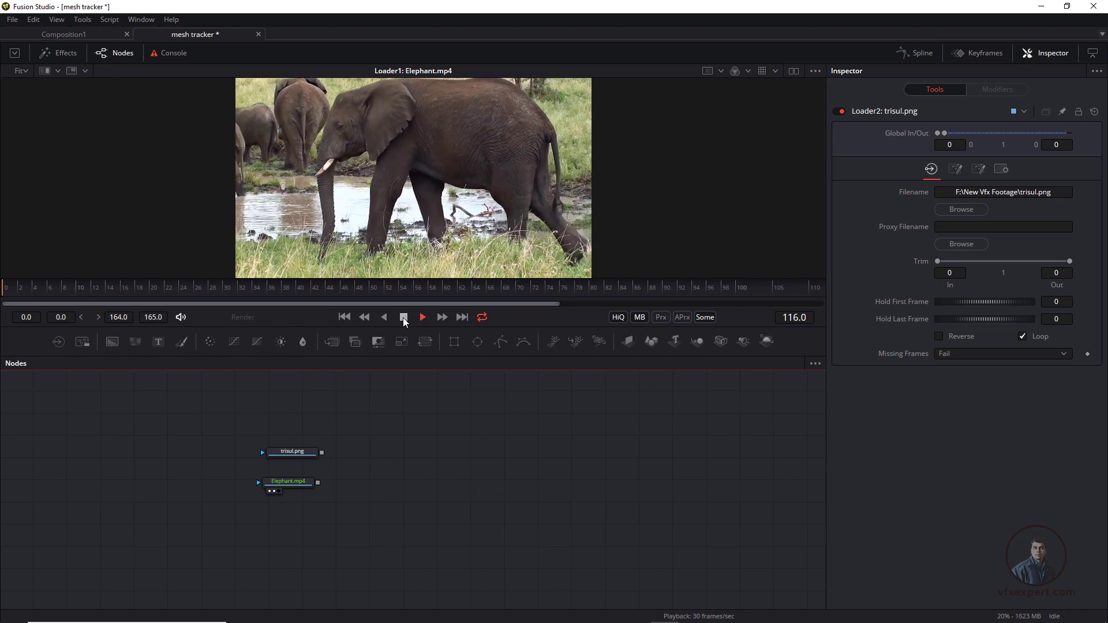
left_click(404, 317)
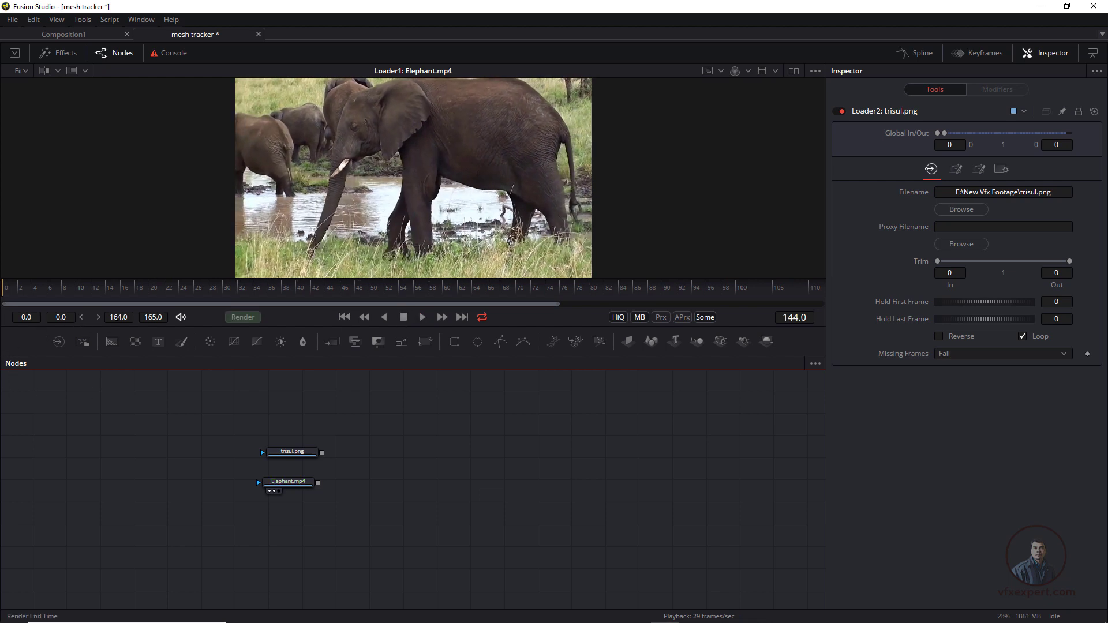
left_click(303, 483)
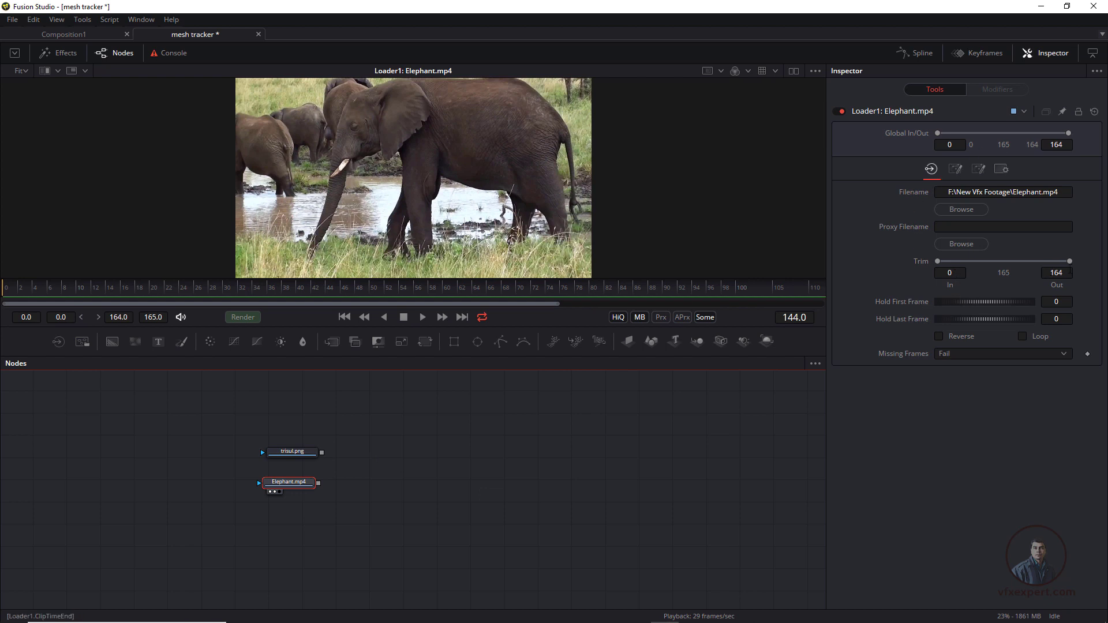
left_click(360, 471)
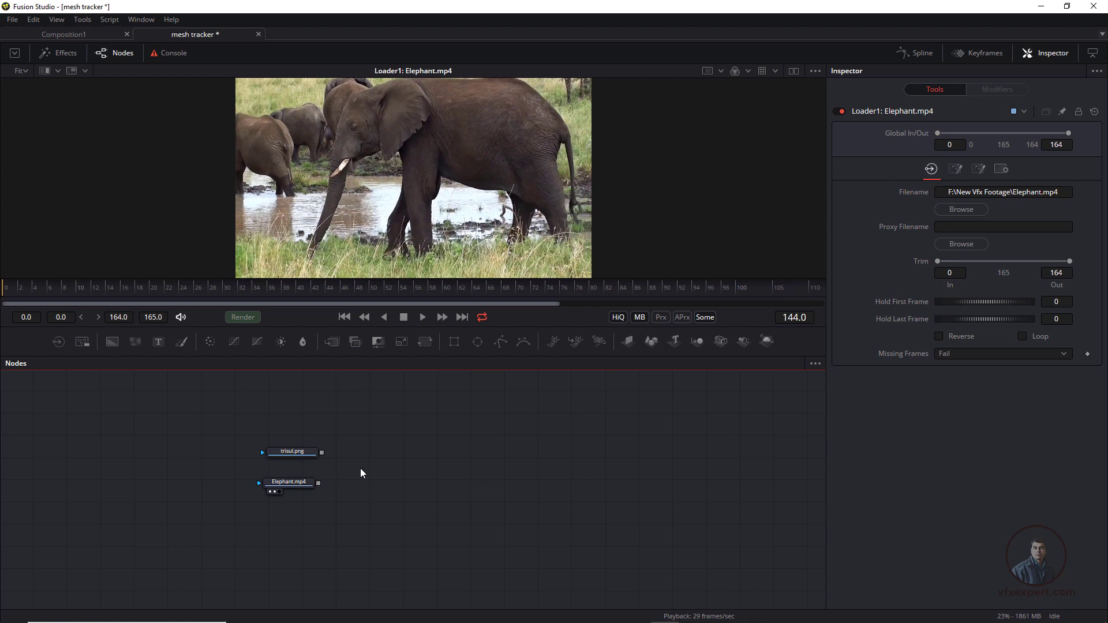
- Import Elephant_tracking data.abc from DATA (E:) as an Alembic scene at 25 fps resampling, merged into the existing document
left_click(12, 19)
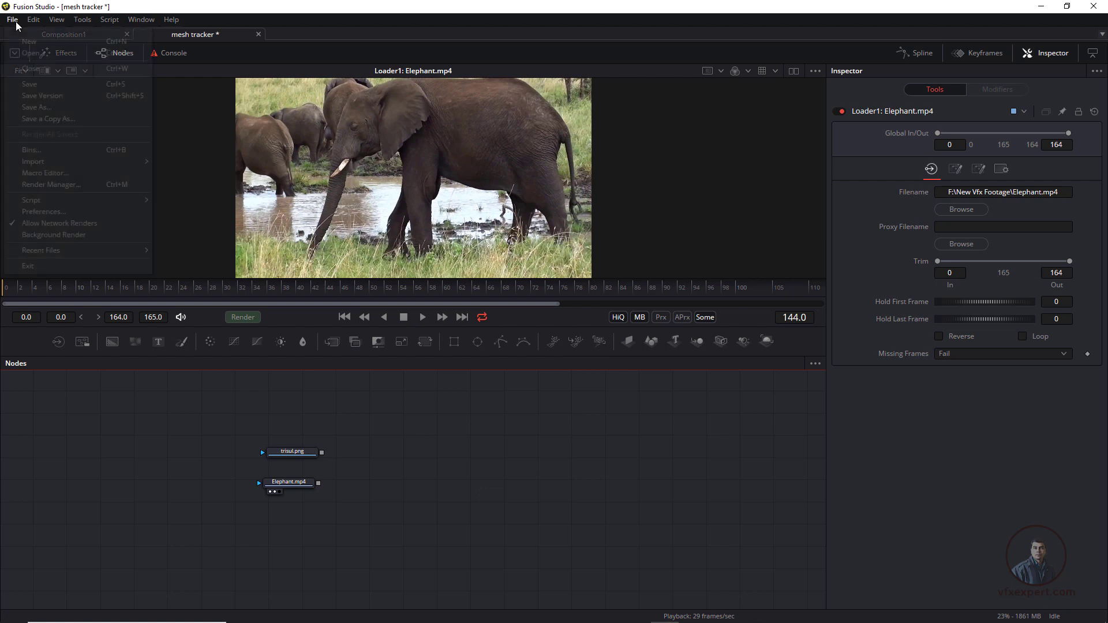
mouse_move(34, 160)
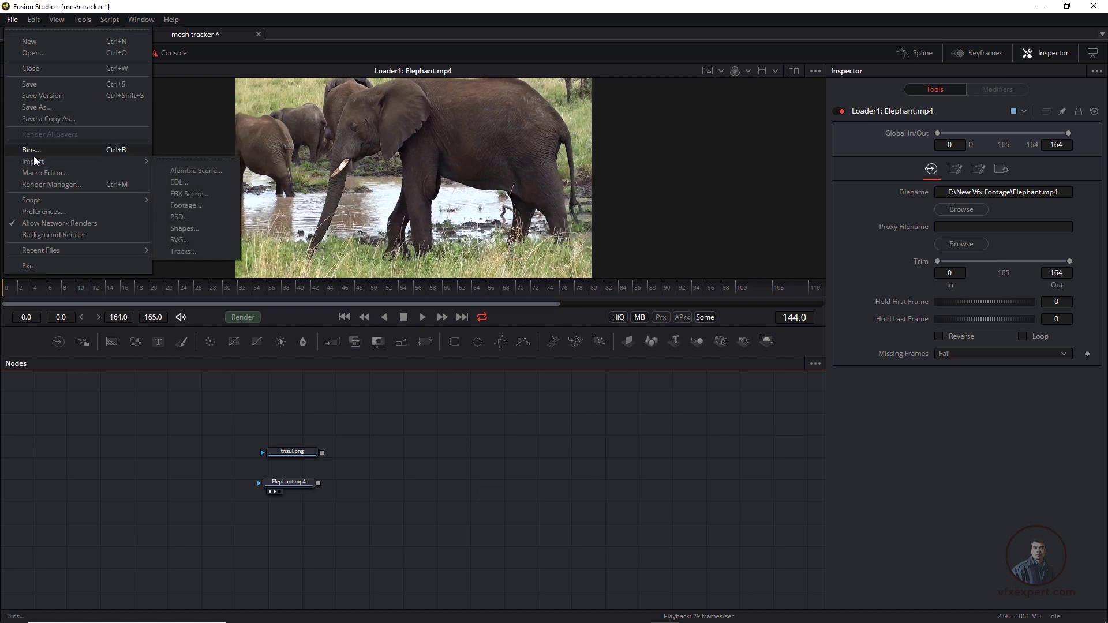
left_click(201, 170)
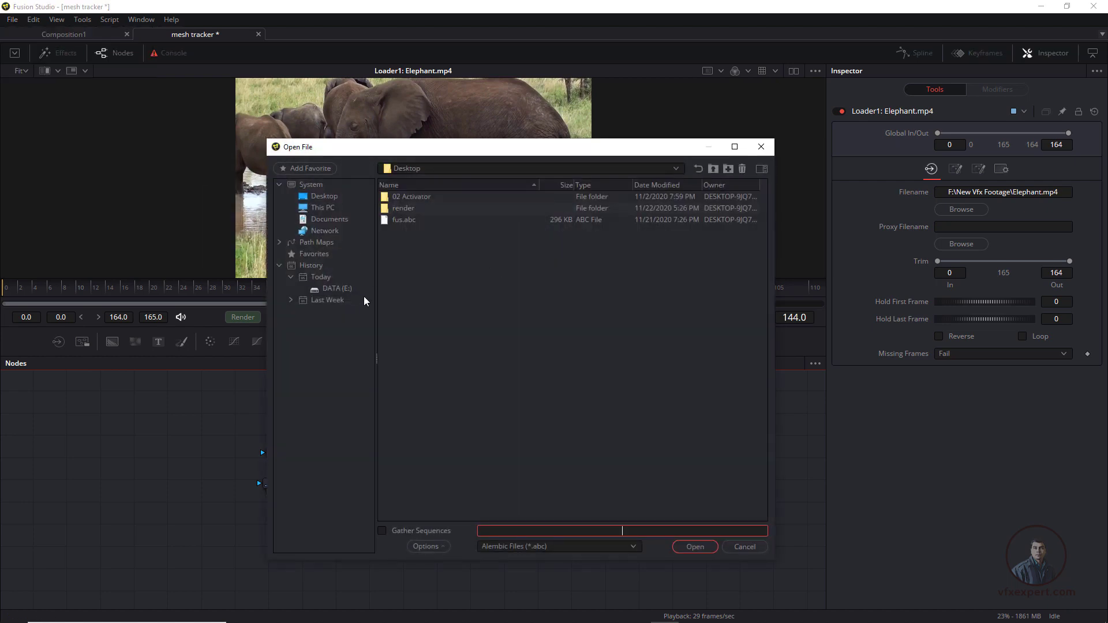
left_click(448, 440)
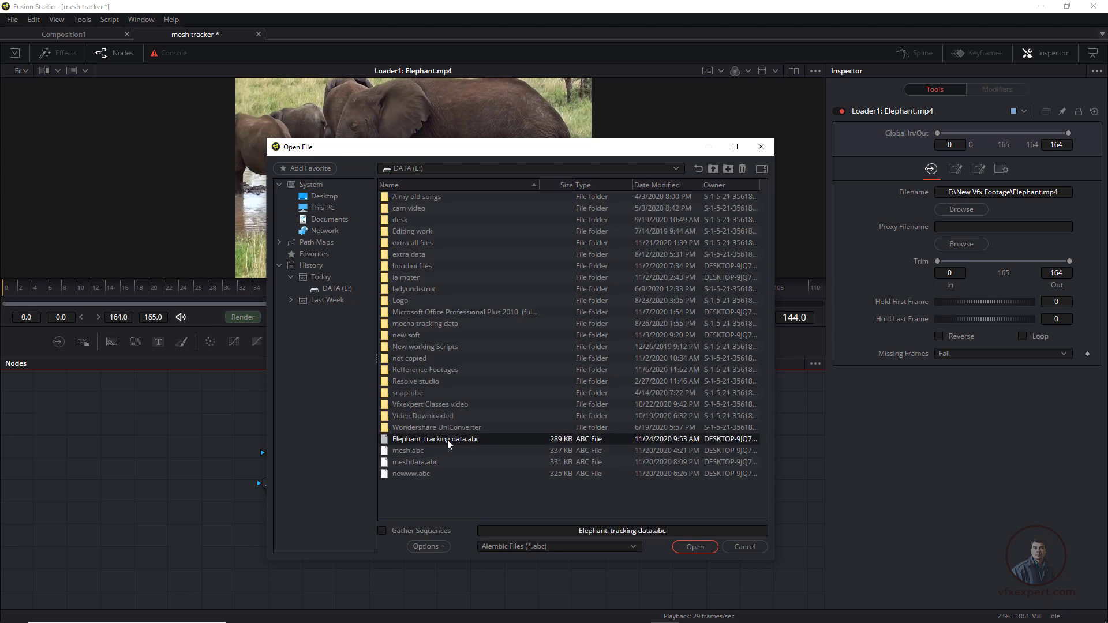
left_click(694, 546)
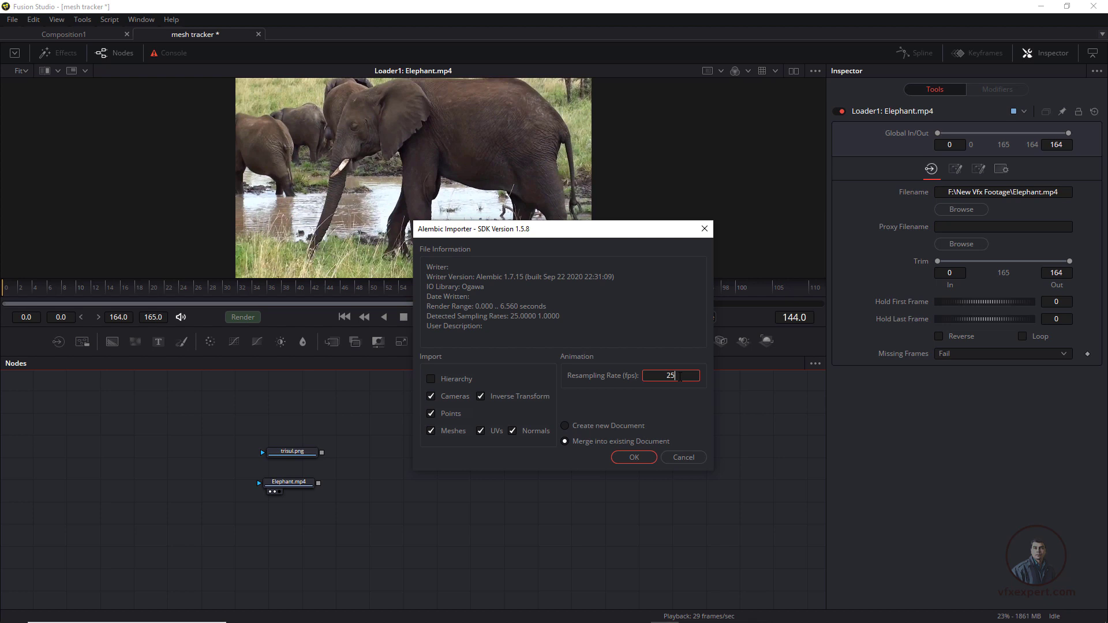
left_click(634, 457)
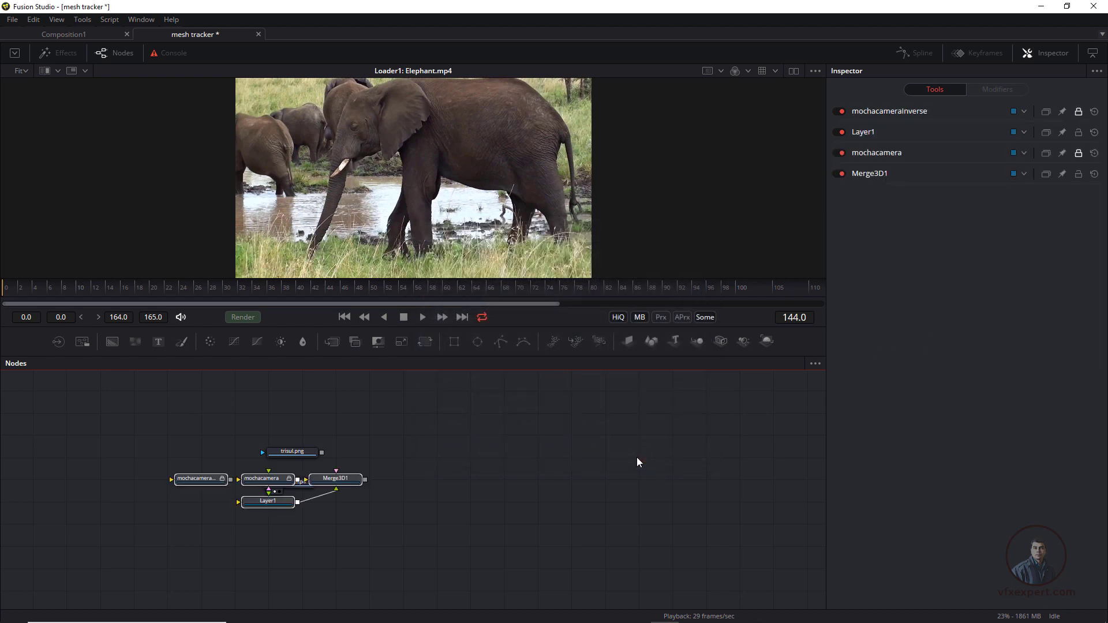
- Separate the overlapping nodes, placing trisul.png above Elephant.mp4 and moving mochacameraInverse and mochacamera away from Merge3D1
scroll(344, 502, "up", 3)
scroll(389, 532, "up", 5, "ctrl")
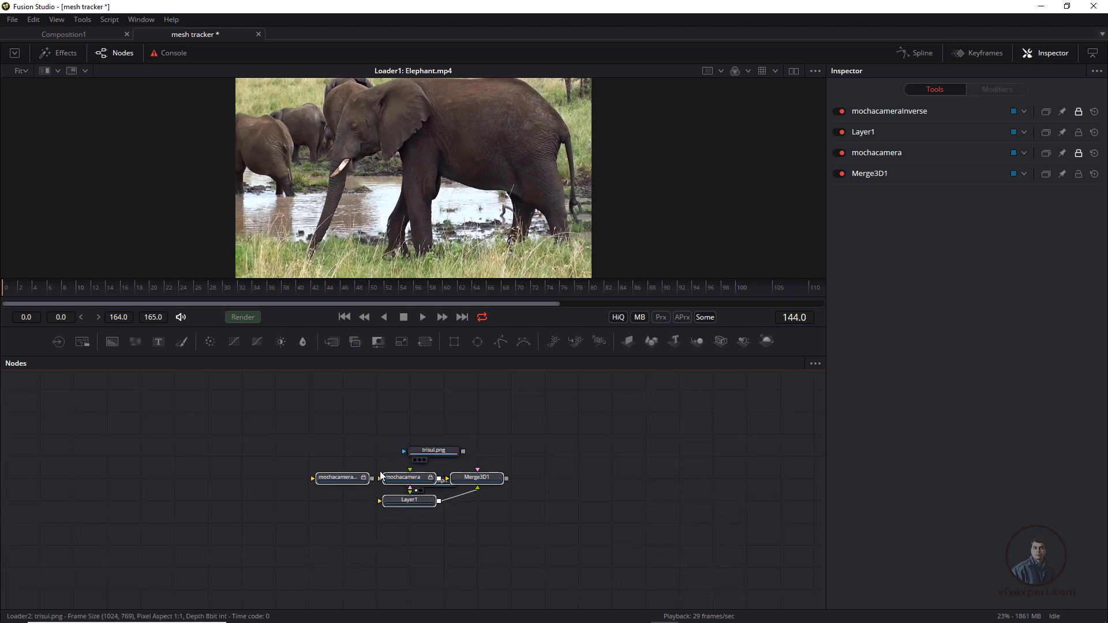
left_click_drag(435, 507, 577, 480)
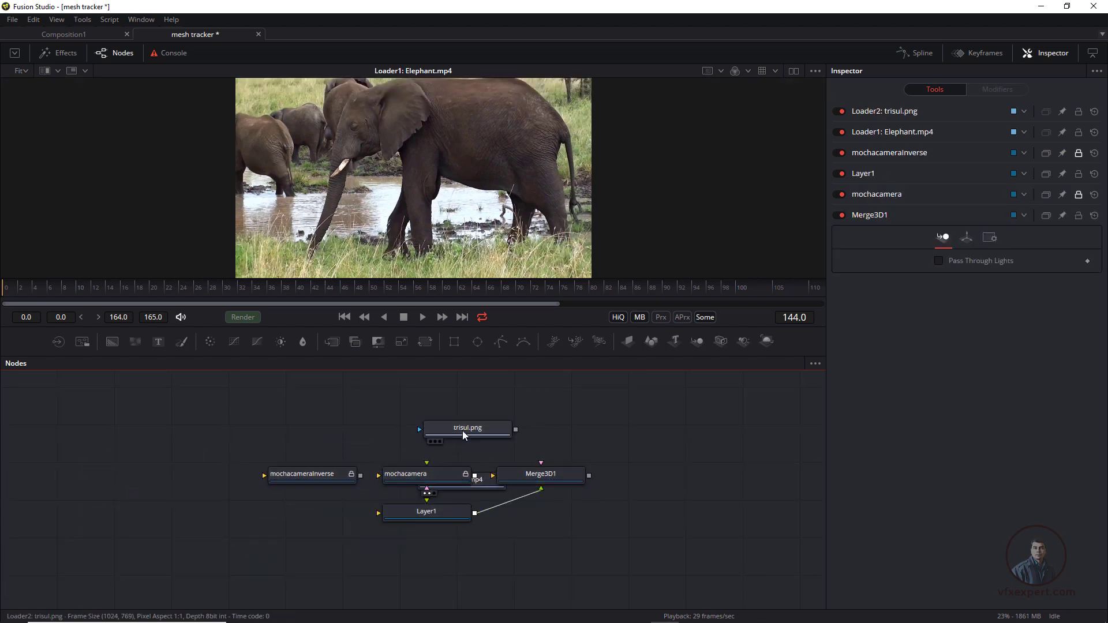
left_click_drag(467, 425, 408, 409)
left_click_drag(315, 470, 247, 492)
left_click_drag(443, 476, 341, 492)
left_click_drag(437, 452, 289, 417)
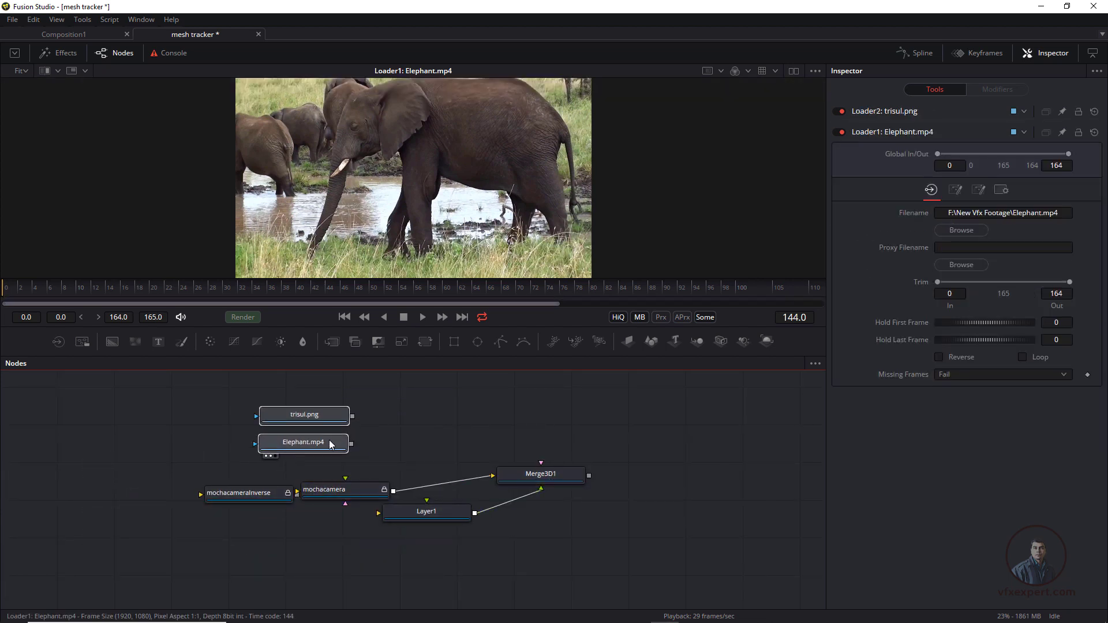
- Line up mochacameraInverse beneath Elephant.mp4 with mochacamera beside it, and select mochacameraInverse
left_click_drag(242, 493, 203, 497)
left_click_drag(377, 487, 429, 464)
left_click_drag(210, 503, 302, 482)
left_click(302, 477)
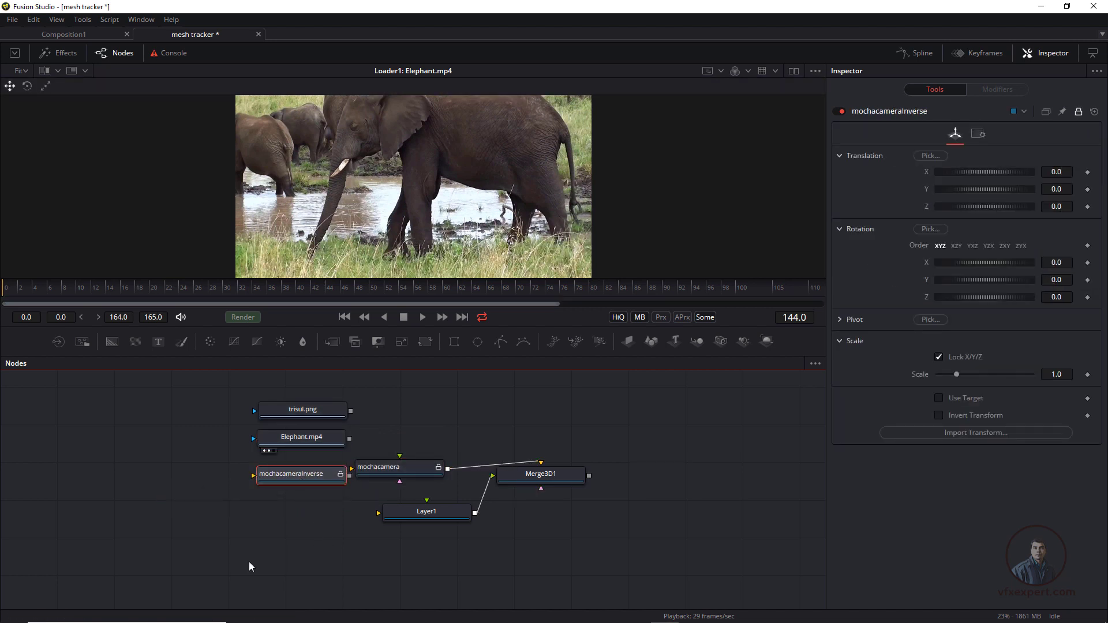
- Move the imported tracking nodes below the loaders, setting mochacameraInverse apart and Layer1 beneath mochacamera and Merge3D1
left_click_drag(248, 562, 708, 453)
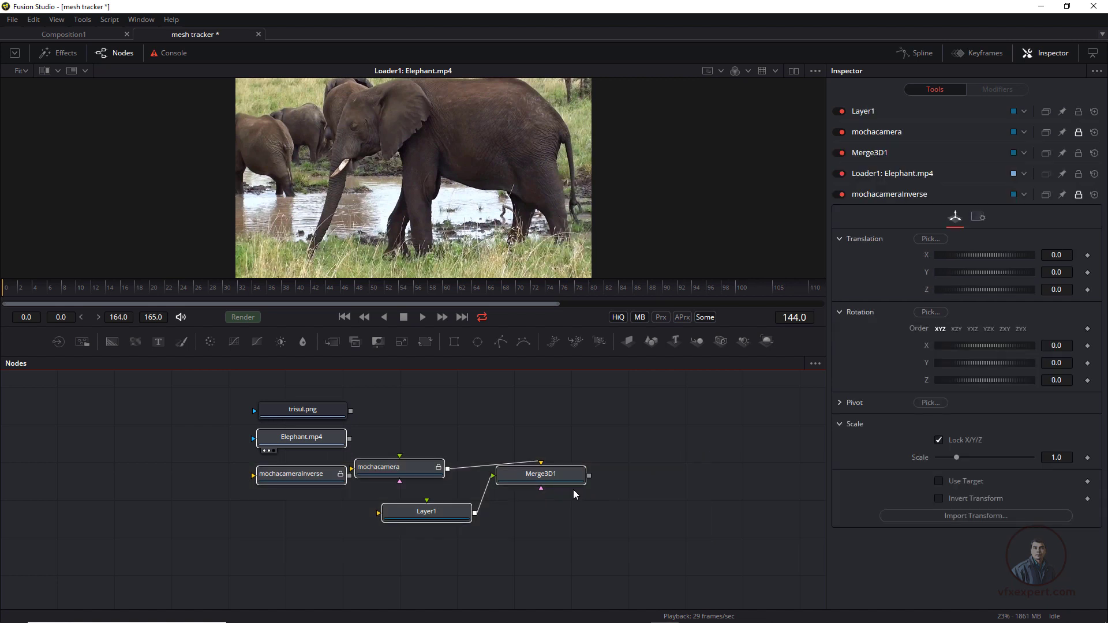
left_click_drag(571, 480, 549, 512)
left_click_drag(310, 477, 333, 446)
left_click_drag(191, 488, 596, 555)
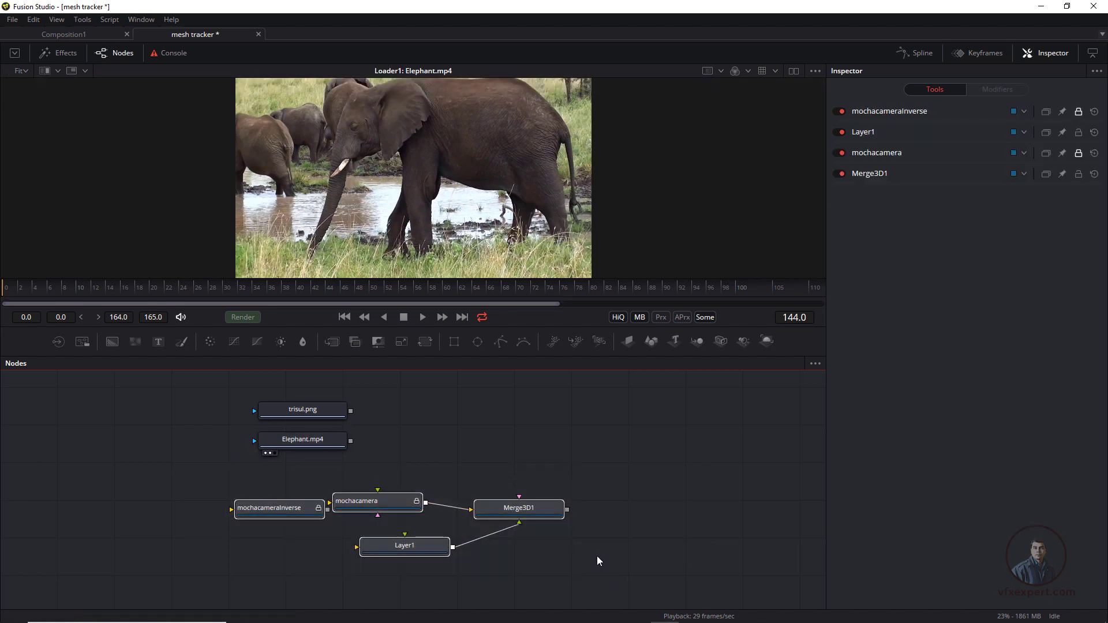
left_click_drag(289, 510, 215, 528)
left_click_drag(393, 545, 416, 558)
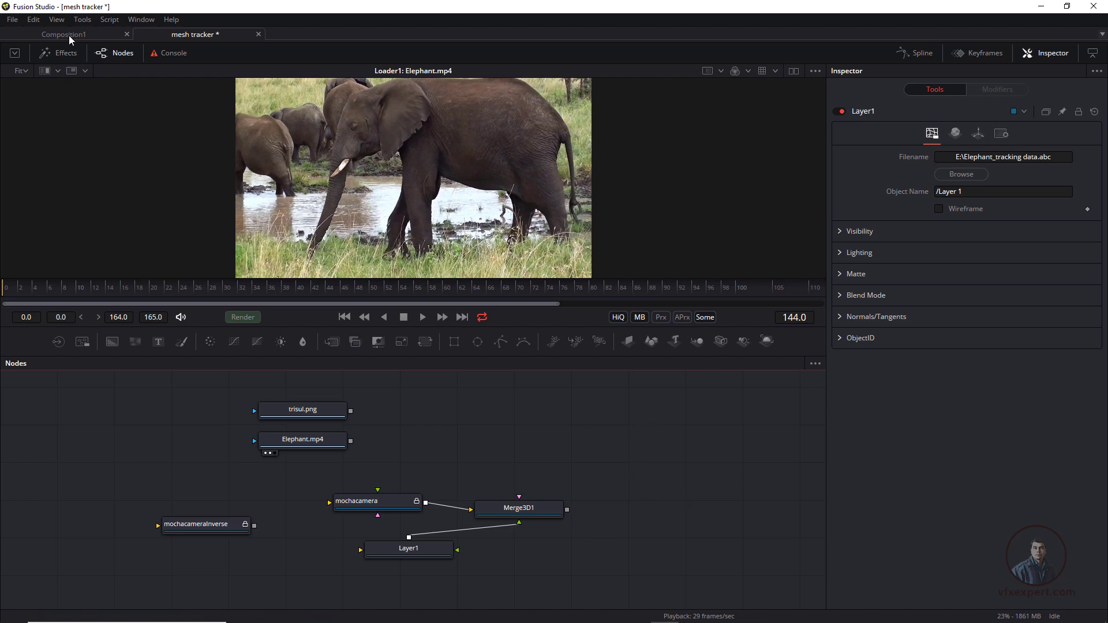
- Add a Renderer 3D node, feed it from Merge3D1, and check its output image size
left_click(81, 20)
mouse_move(110, 39)
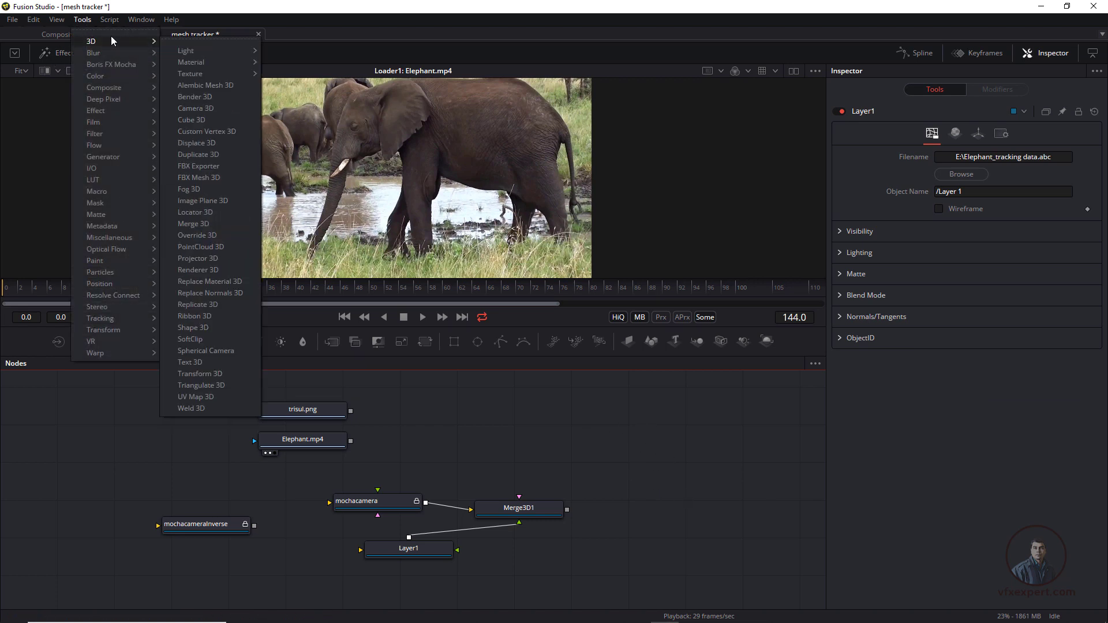
left_click(208, 271)
left_click_drag(714, 458, 664, 513)
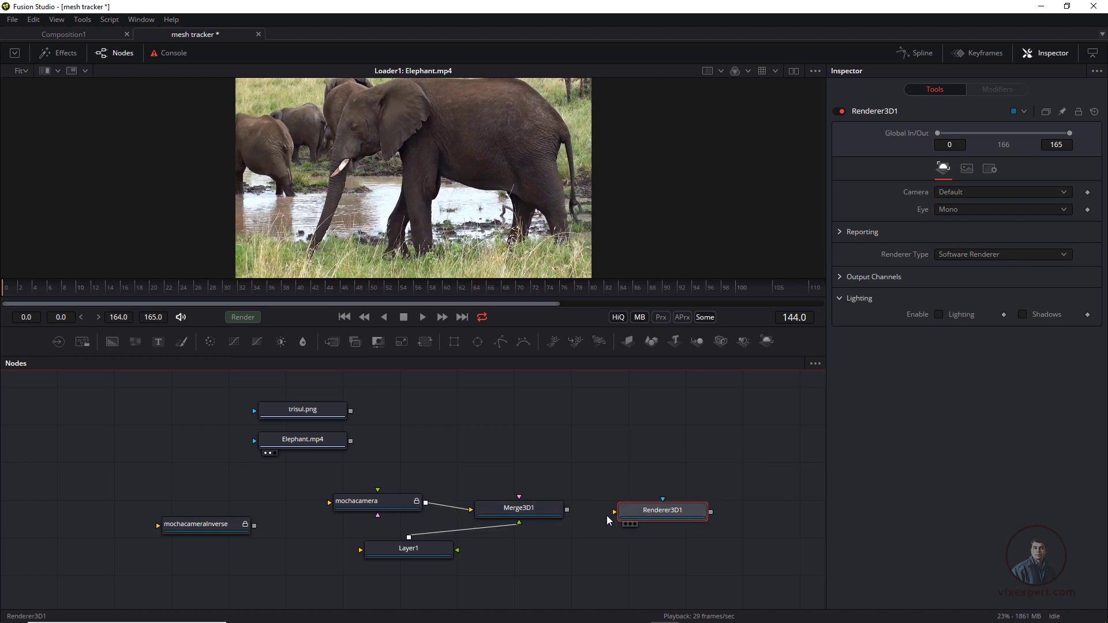
left_click_drag(571, 510, 633, 513)
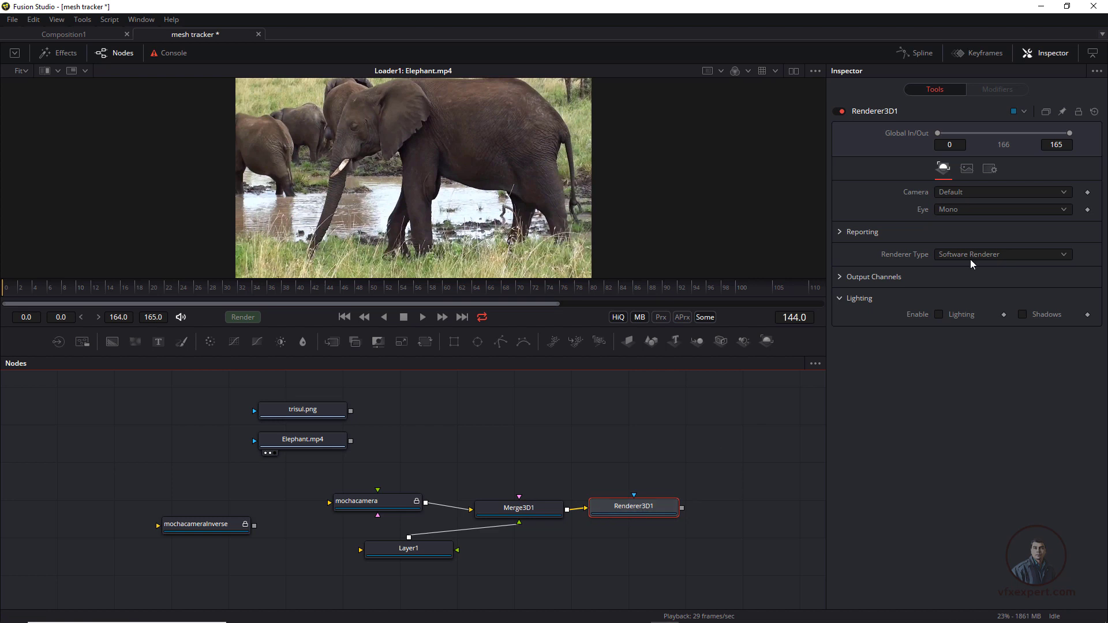
left_click(967, 169)
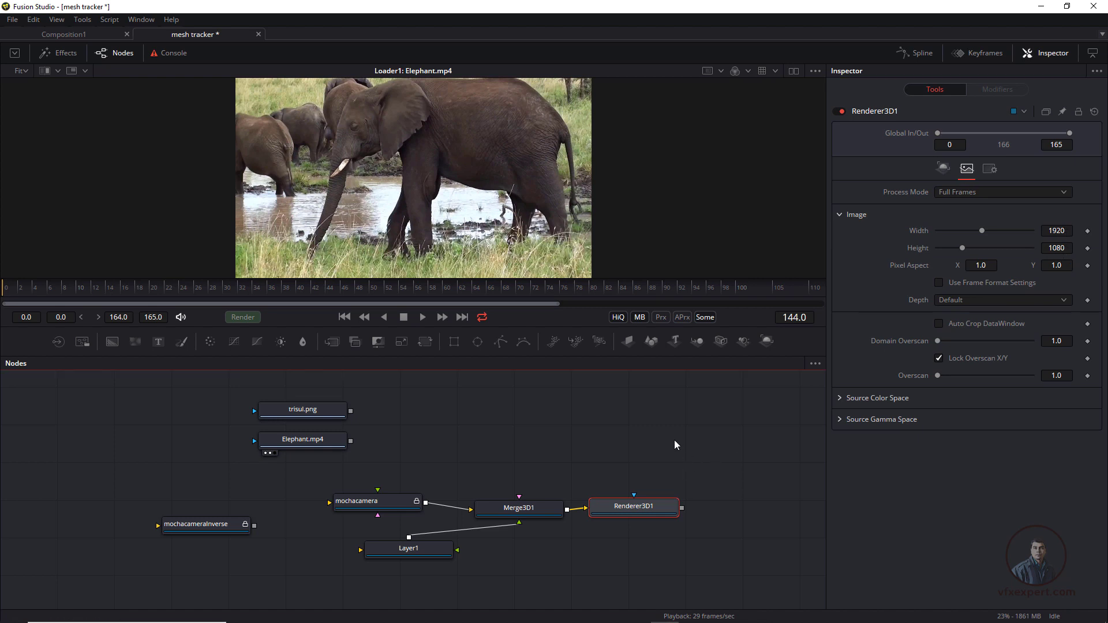
left_click_drag(563, 472, 535, 463)
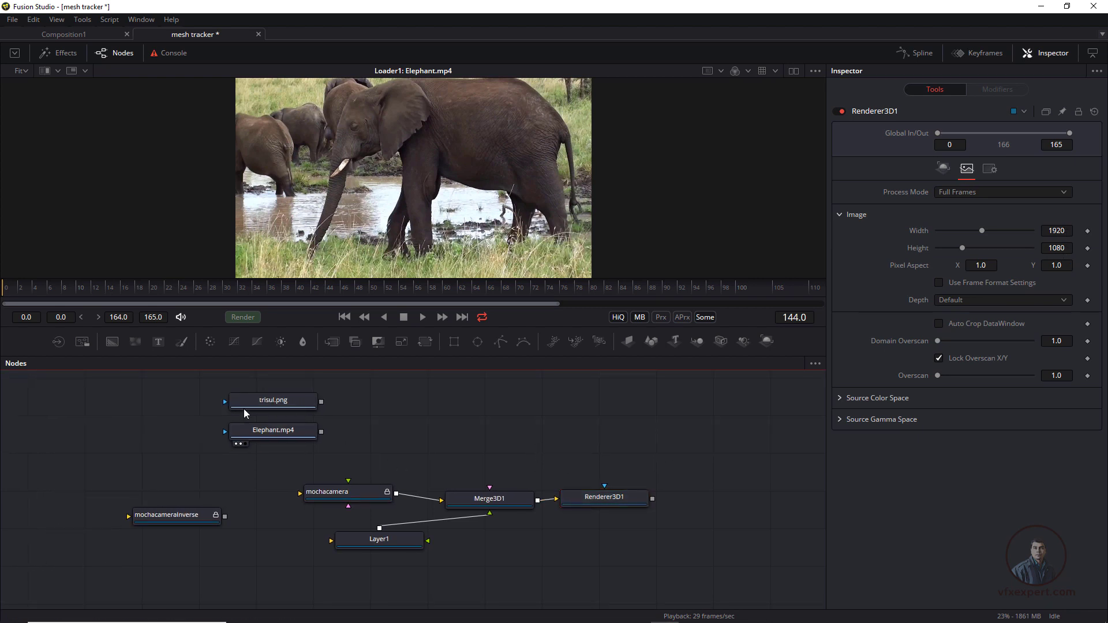
- Go to frame 41 and move Elephant.mp4 and trisul.png away from the tracking nodes
left_click_drag(285, 436, 285, 453)
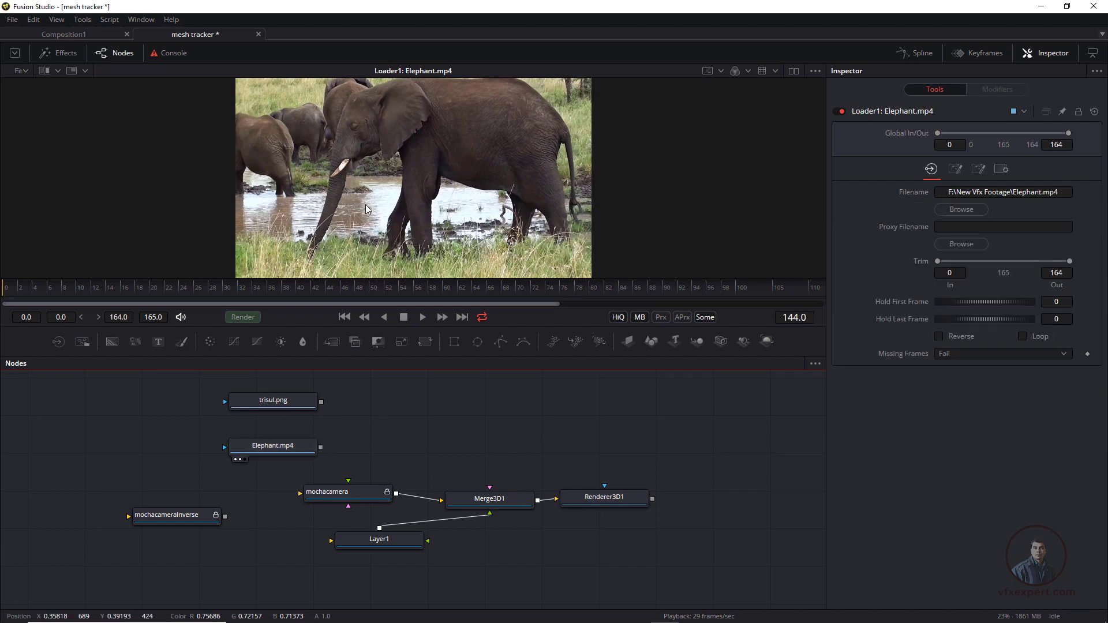
left_click(344, 287)
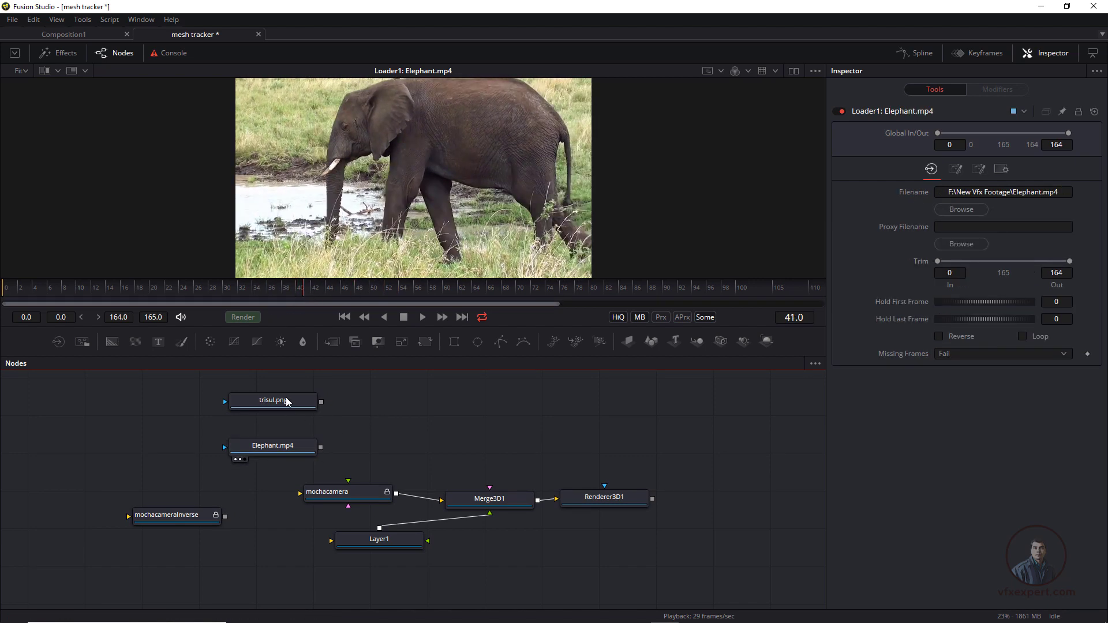
left_click_drag(283, 406, 221, 453)
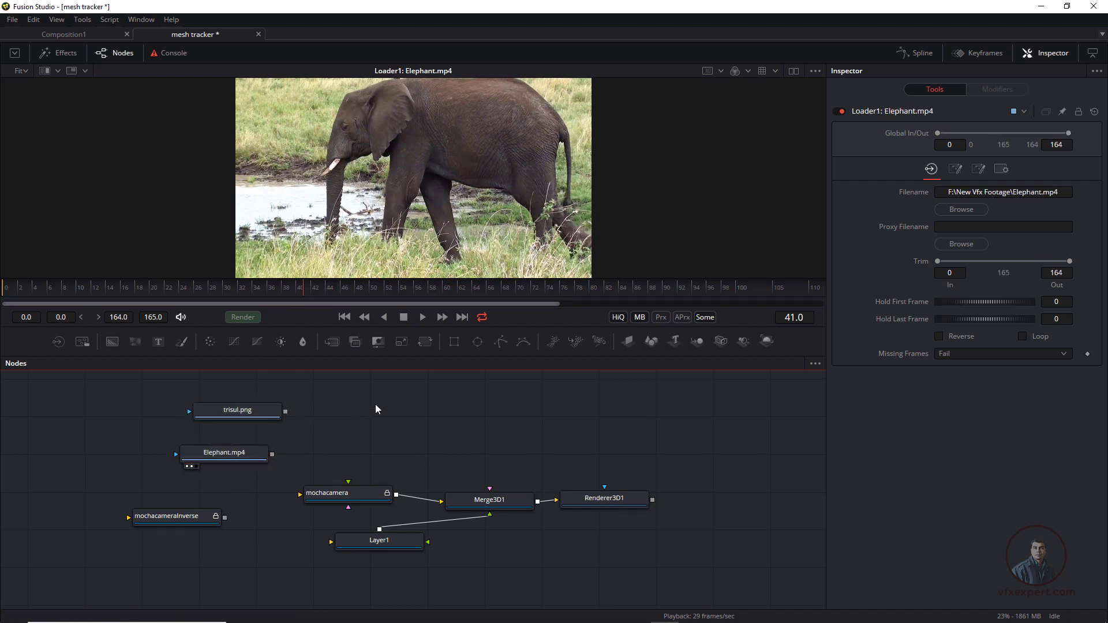
- Add a Time Stretcher after Elephant.mp4, show it in the viewer, and set its Source Time to 35 at frame 41
left_click(83, 20)
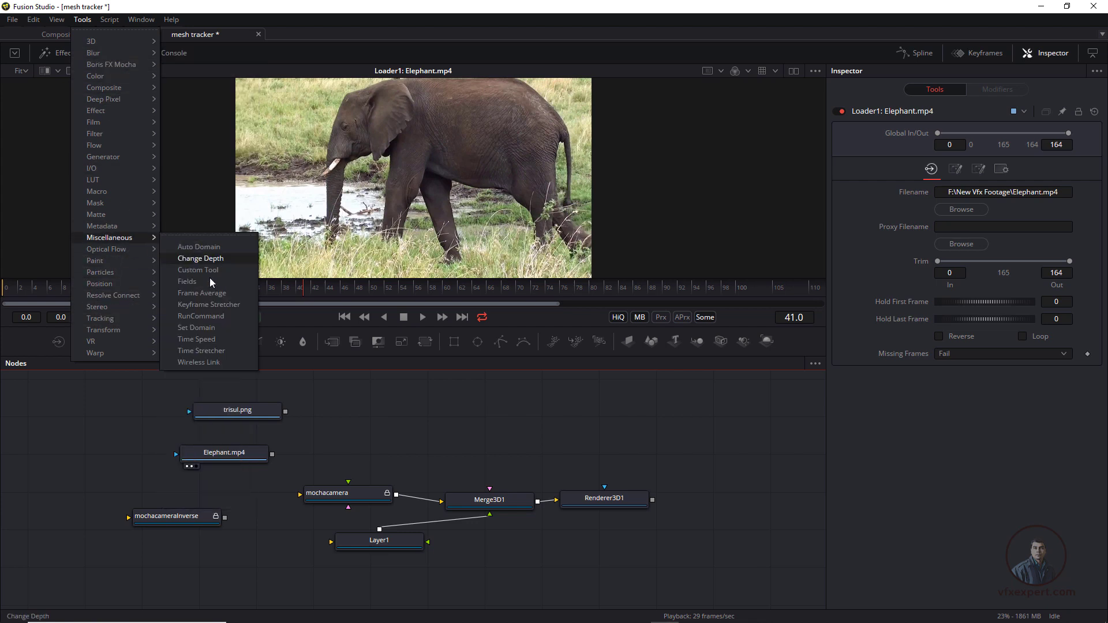
left_click(206, 349)
left_click_drag(372, 411, 346, 455)
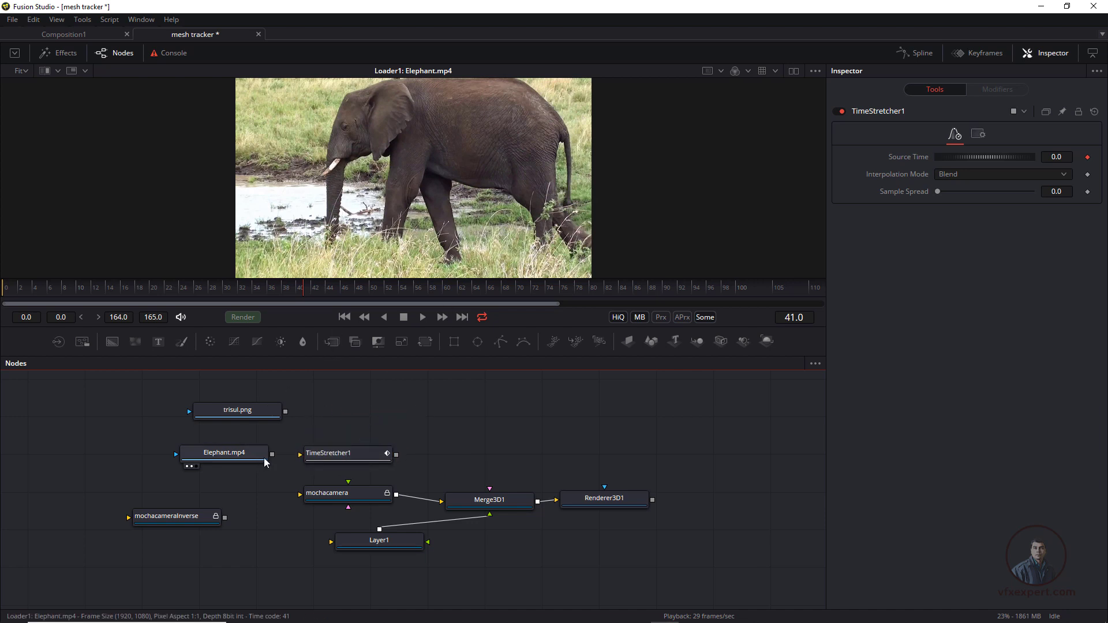
left_click_drag(272, 454, 368, 455)
key("1")
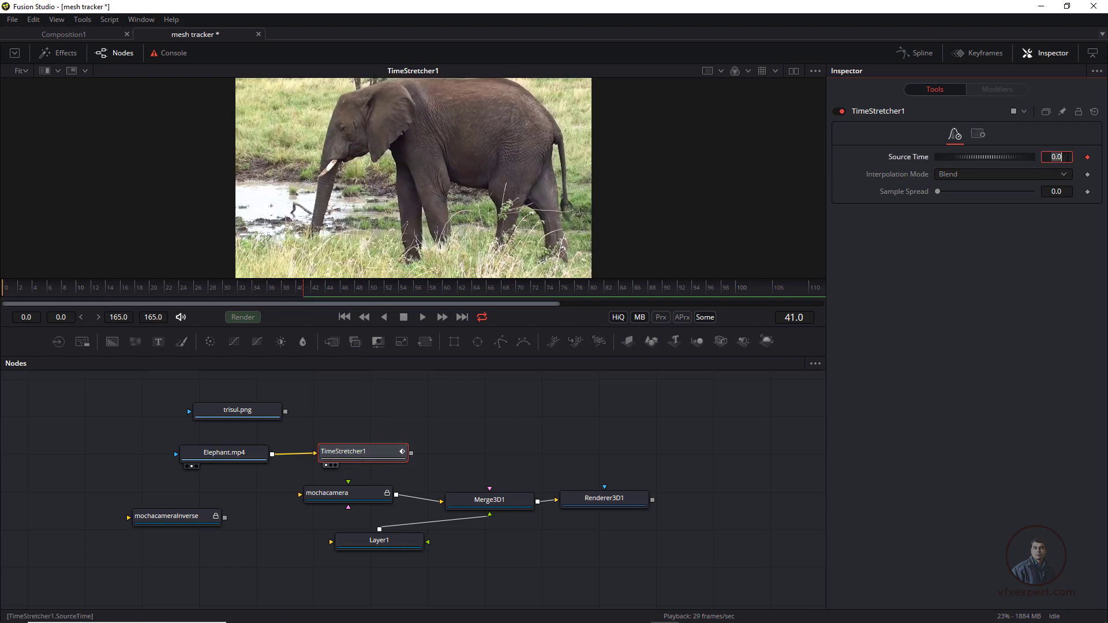
type("35")
key("Return")
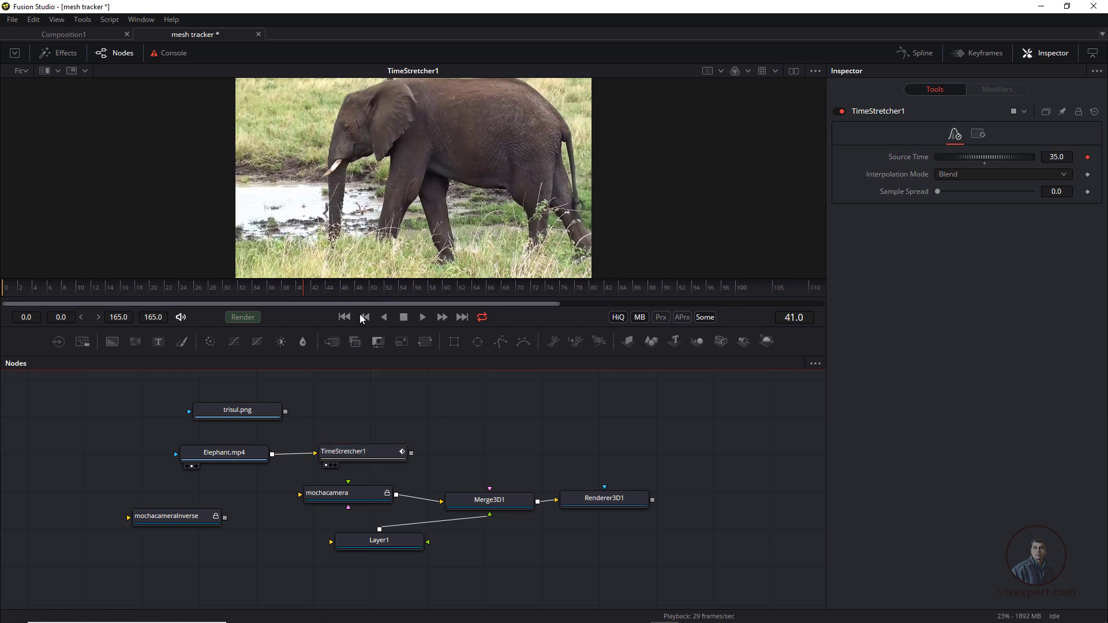
- Add a Merge node with trisul.png as foreground and TimeStretcher1 as background, and show it in the viewer
left_click_drag(237, 410, 232, 410)
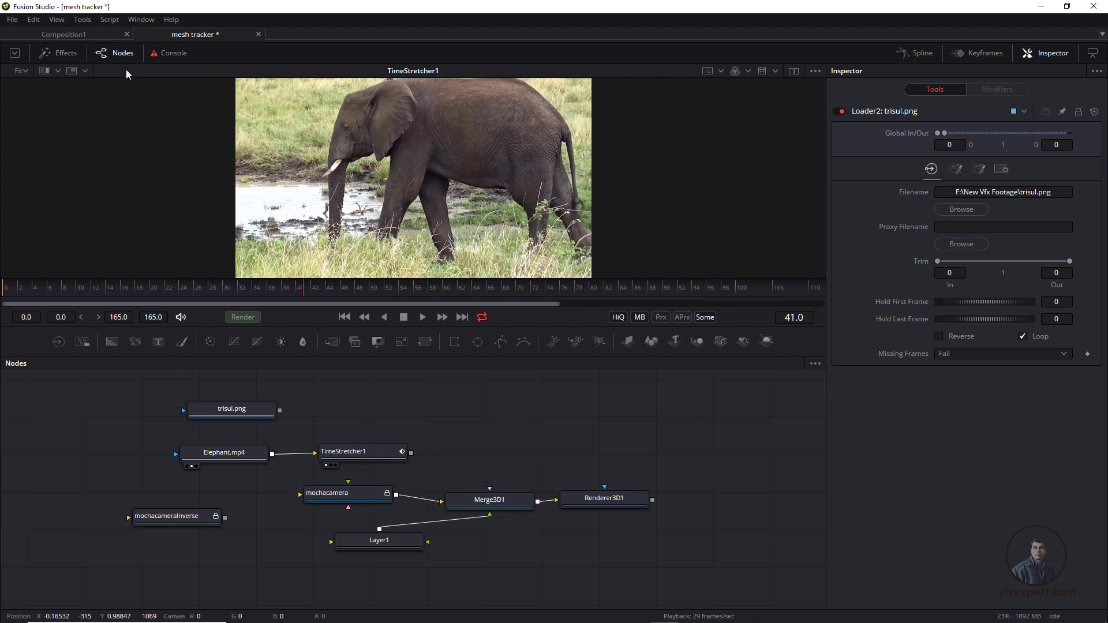
left_click(88, 24)
mouse_move(122, 213)
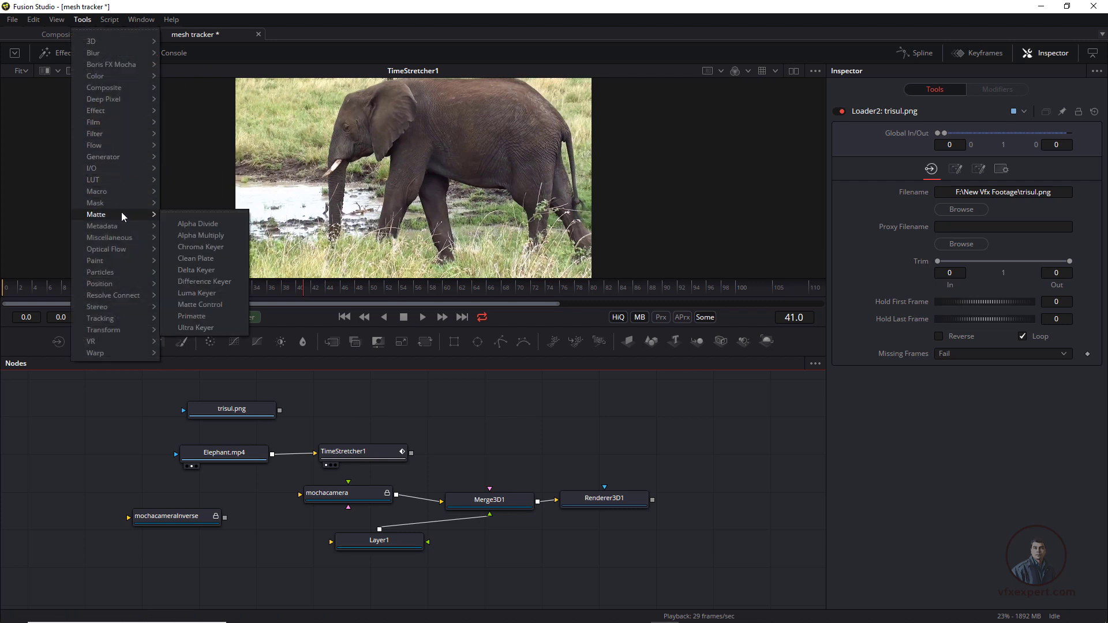
mouse_move(132, 87)
left_click(205, 107)
left_click_drag(361, 464, 403, 418)
left_click_drag(282, 417, 404, 414)
left_click_drag(414, 418, 451, 421)
- Insert a Transform after trisul.png, scaling the tattoo to about 0.47 and moving it onto the elephant's upper flank
left_click_drag(227, 413, 232, 418)
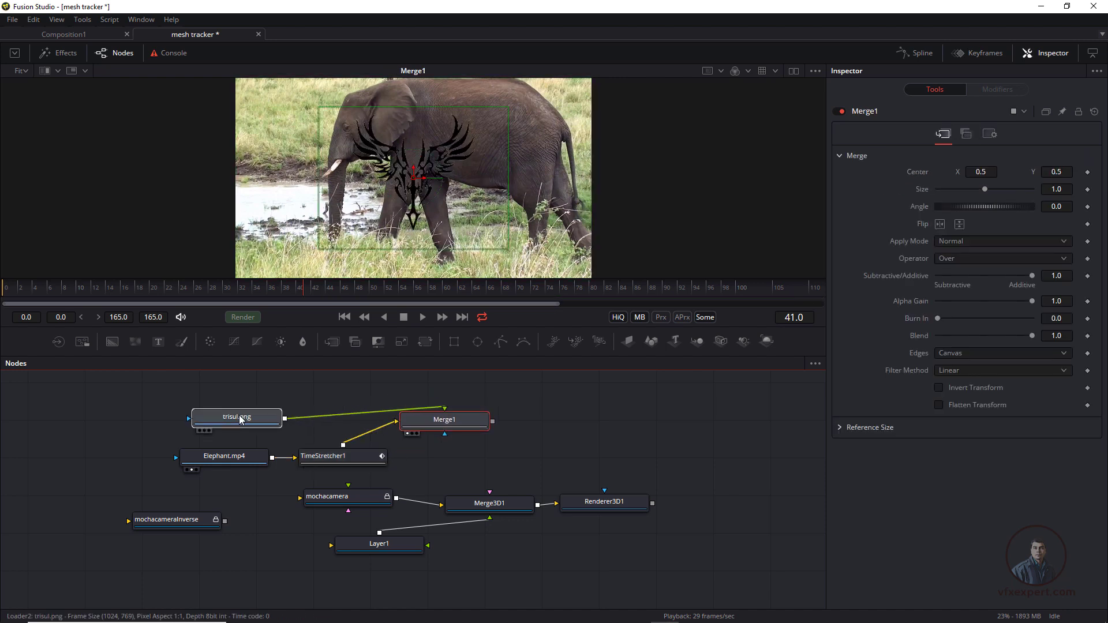
left_click(87, 21)
mouse_move(124, 319)
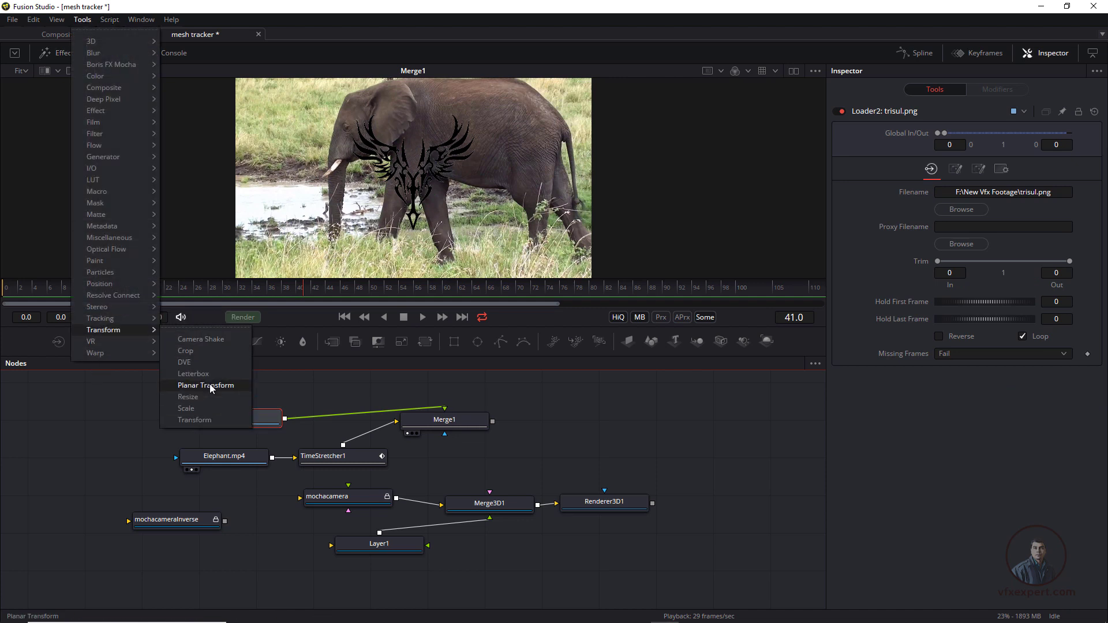
left_click(195, 420)
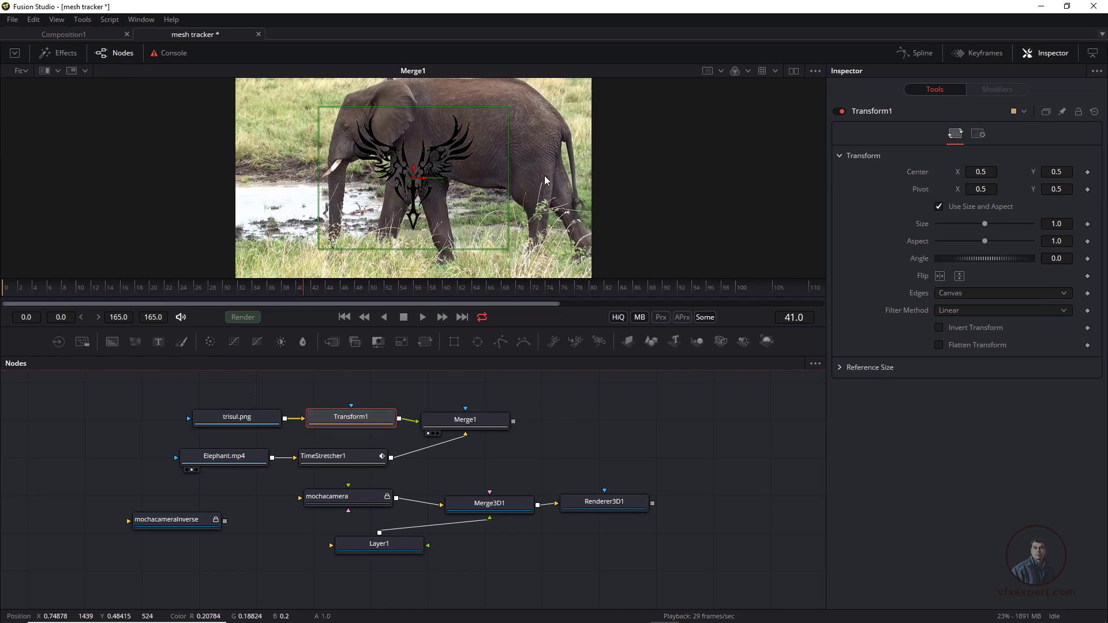
left_click_drag(505, 254, 485, 234)
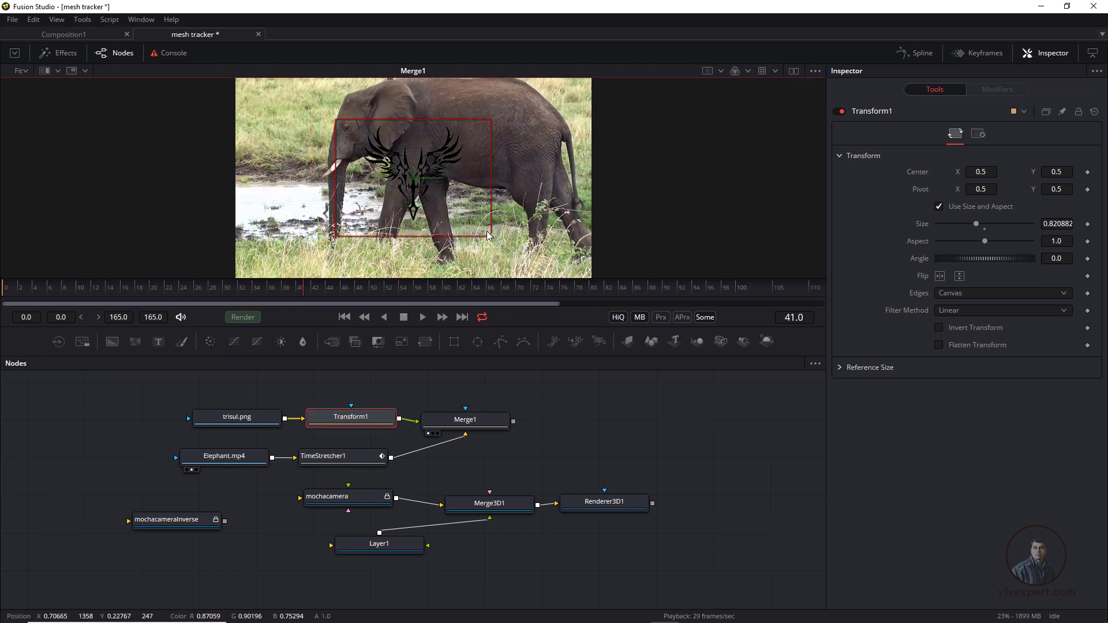
left_click_drag(439, 173, 514, 173)
scroll(566, 192, "up", 2)
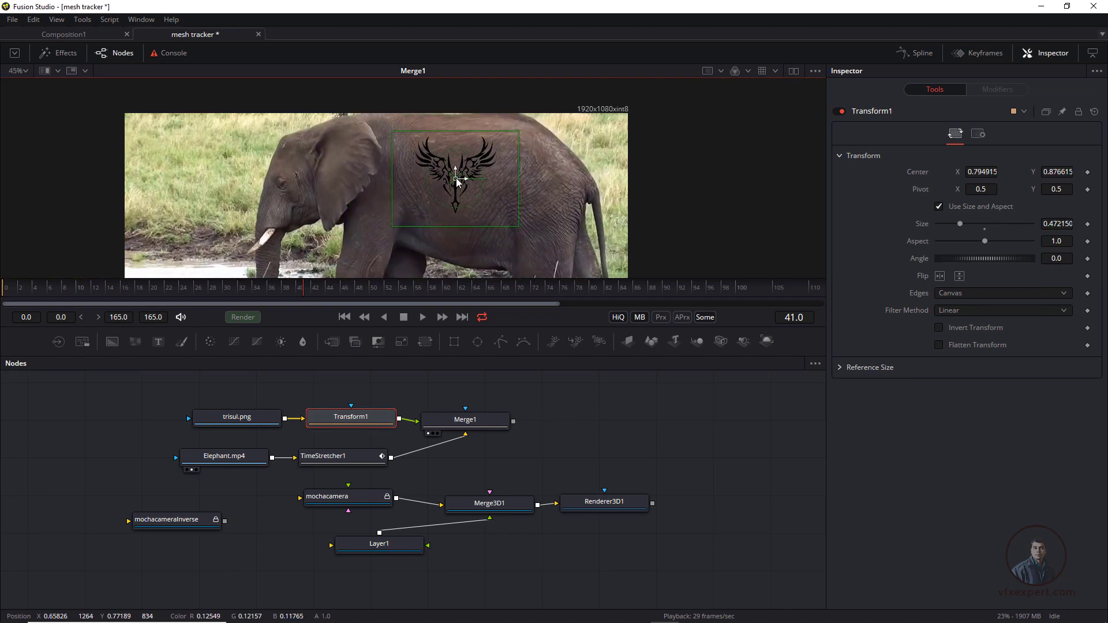
- Tidy the Merge1 and mochacamera nodes and move Layer1 above Renderer3D1, next to Merge1
left_click(369, 439)
left_click_drag(480, 428, 490, 424)
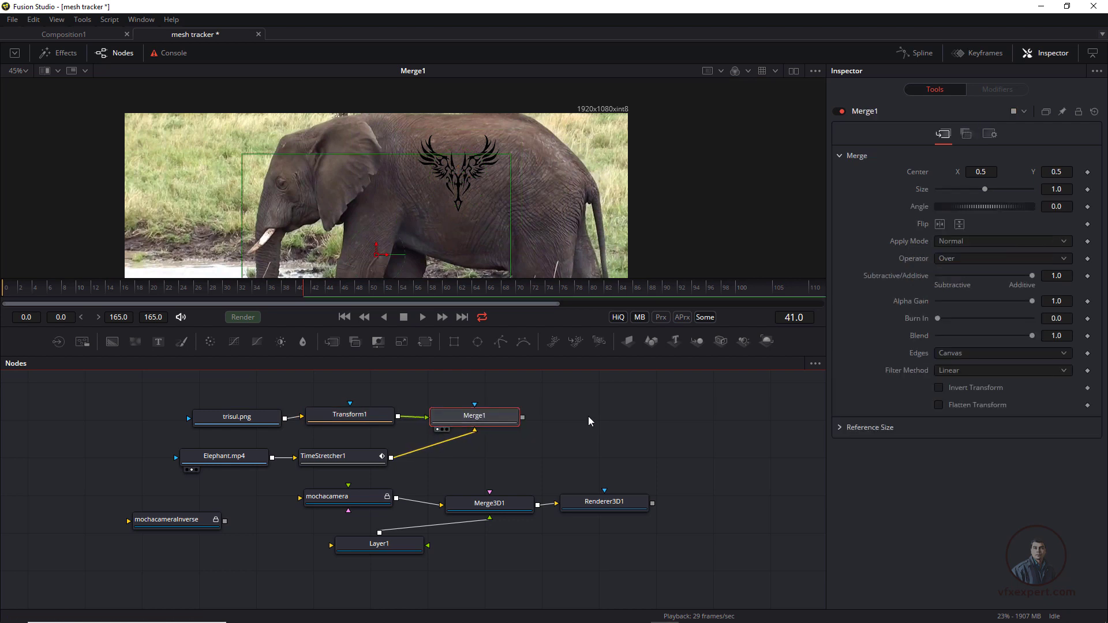
left_click_drag(329, 496, 328, 506)
left_click_drag(404, 542, 633, 445)
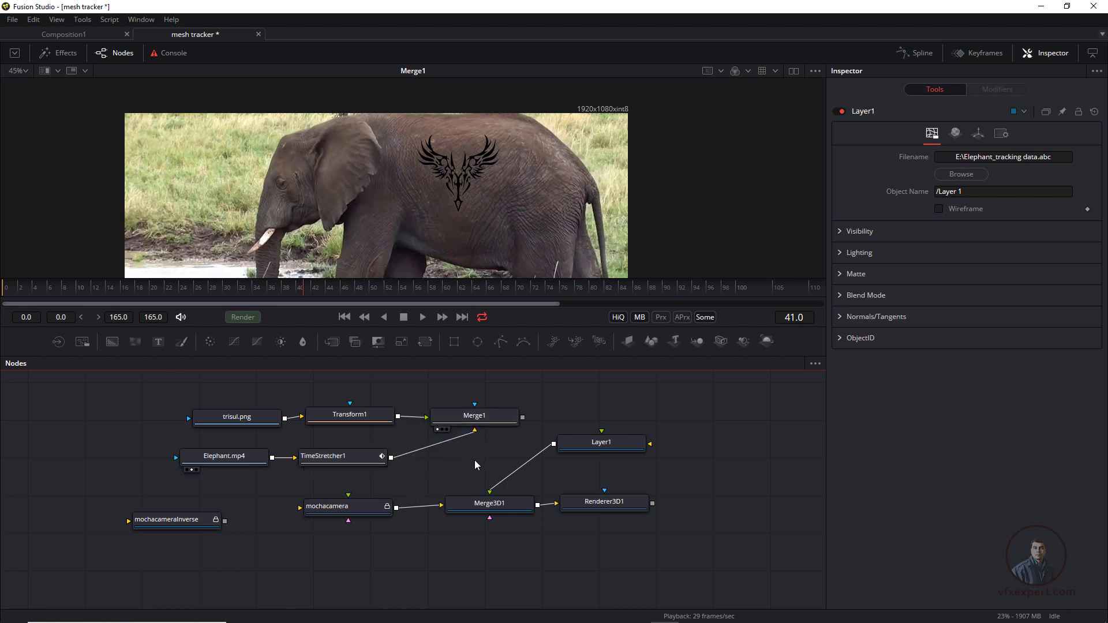
- Add a Background node beneath Merge1, set its Alpha to 0, and check its image size
left_click(86, 21)
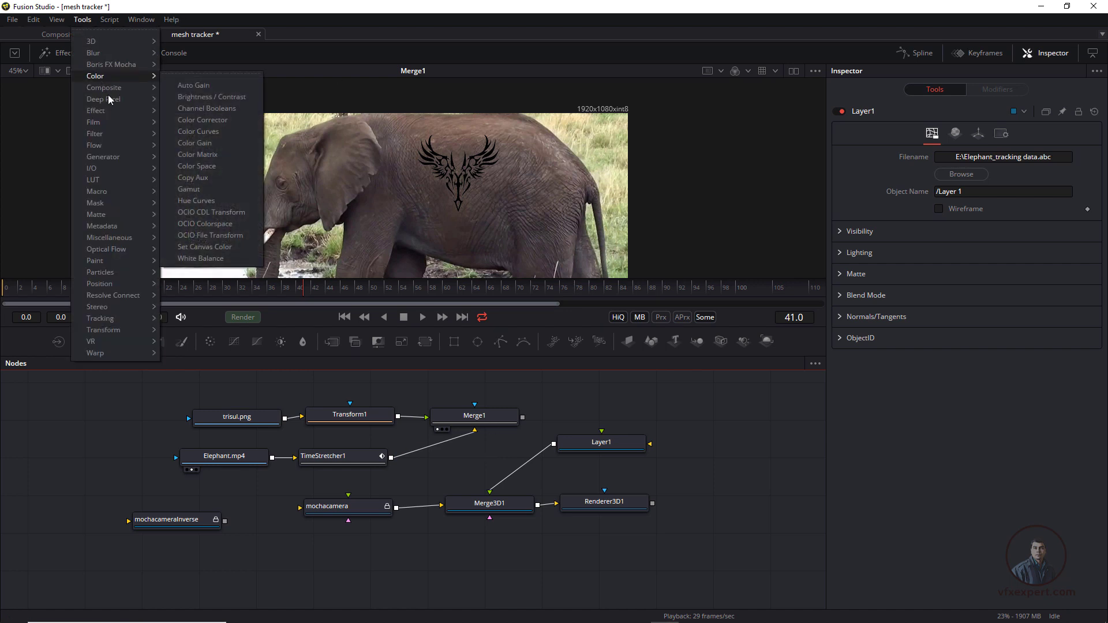
mouse_move(132, 92)
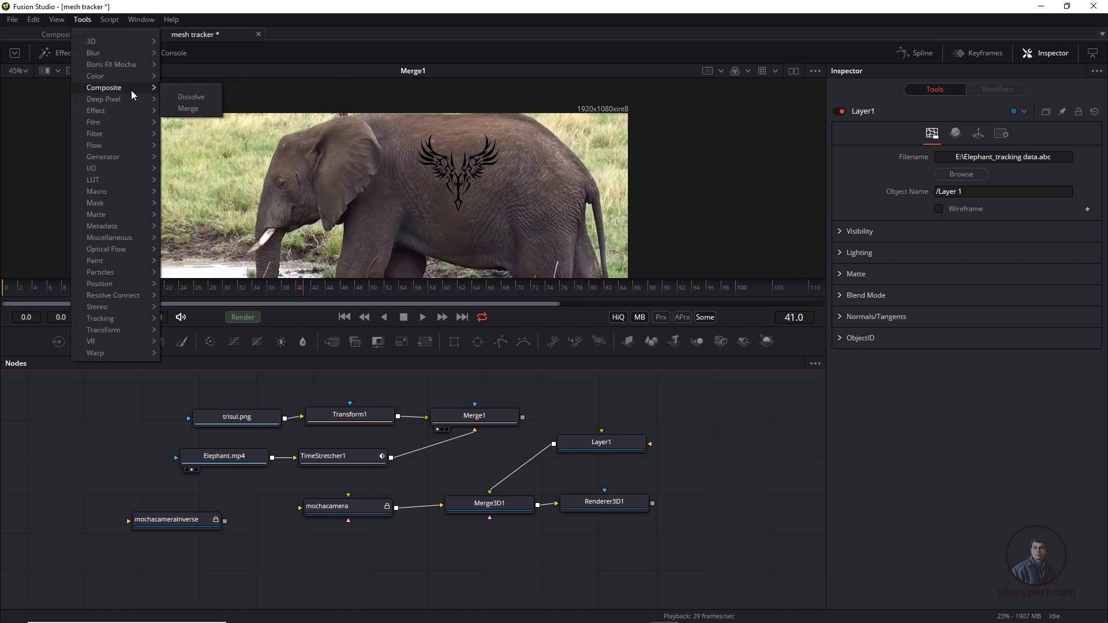
mouse_move(115, 157)
left_click(196, 166)
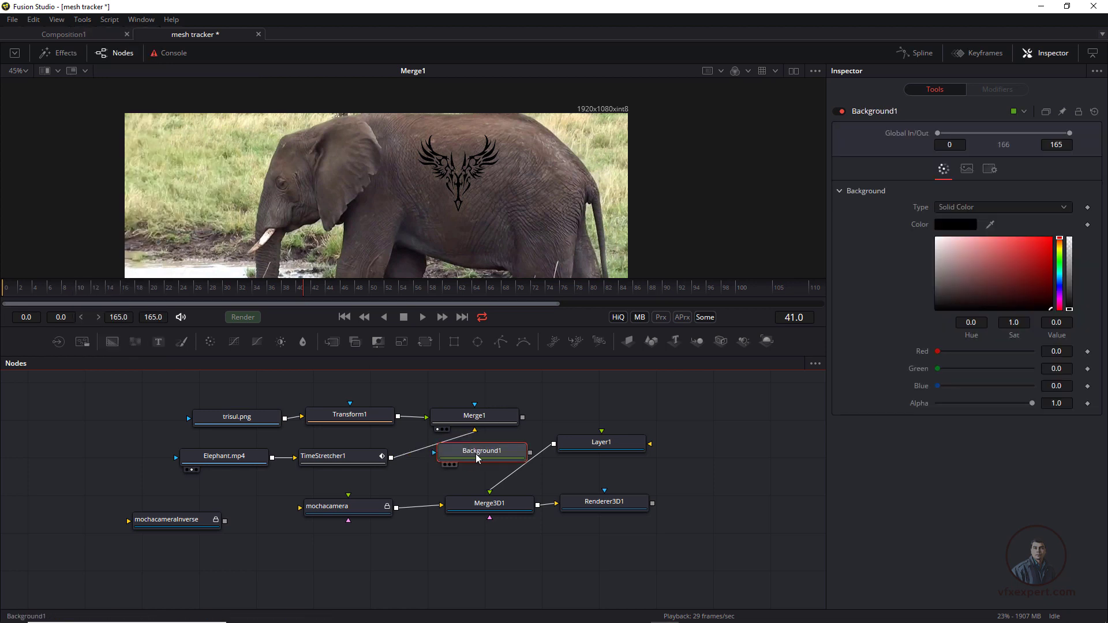
left_click_drag(473, 454, 467, 466)
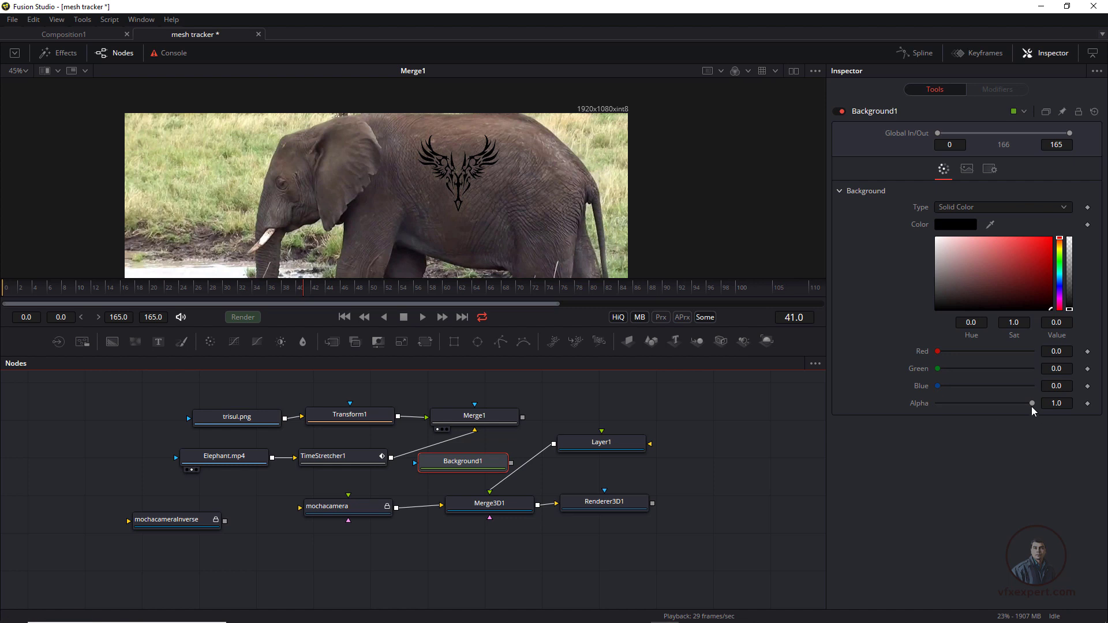
left_click_drag(1032, 404, 936, 403)
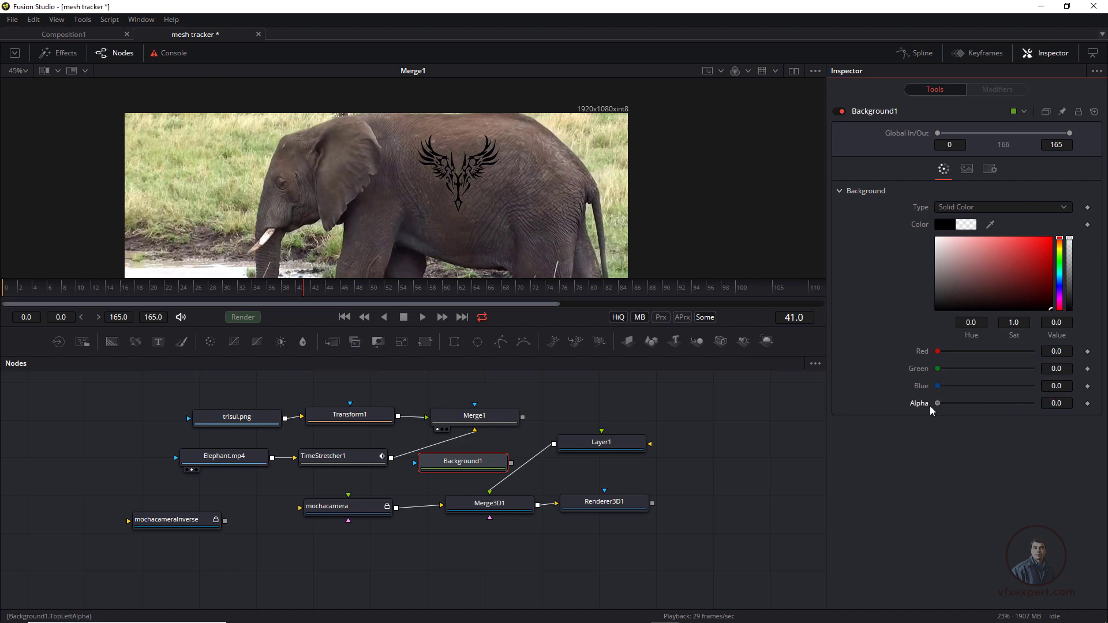
left_click(967, 171)
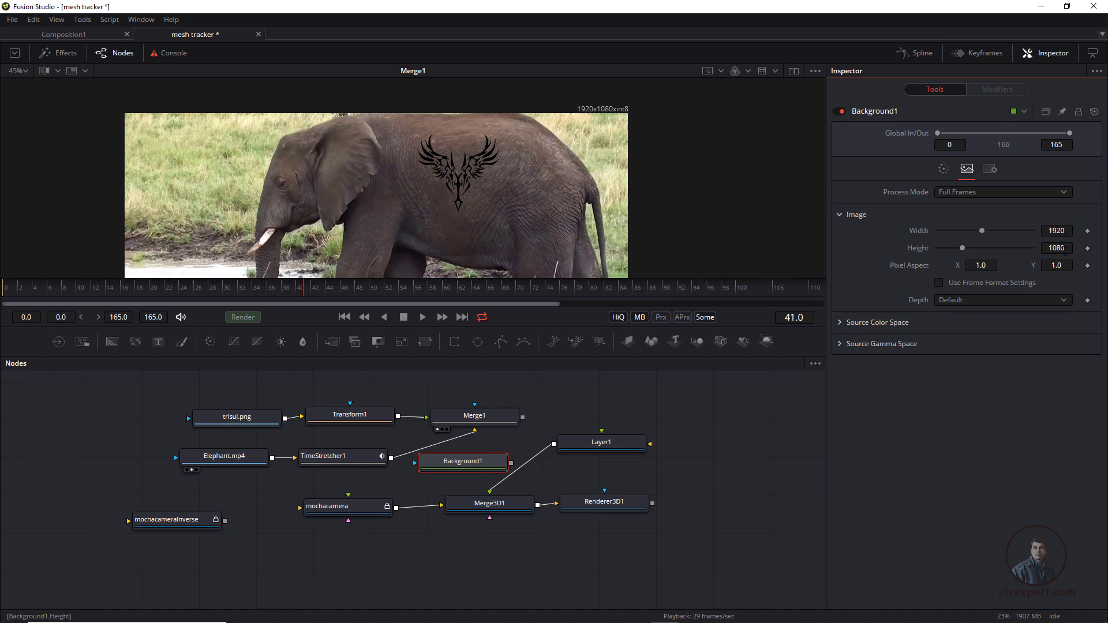
- Replace TimeStretcher1 with Background1 as Merge1's background, and connect Merge1's output to Layer1's material input
left_click_drag(461, 462, 406, 456)
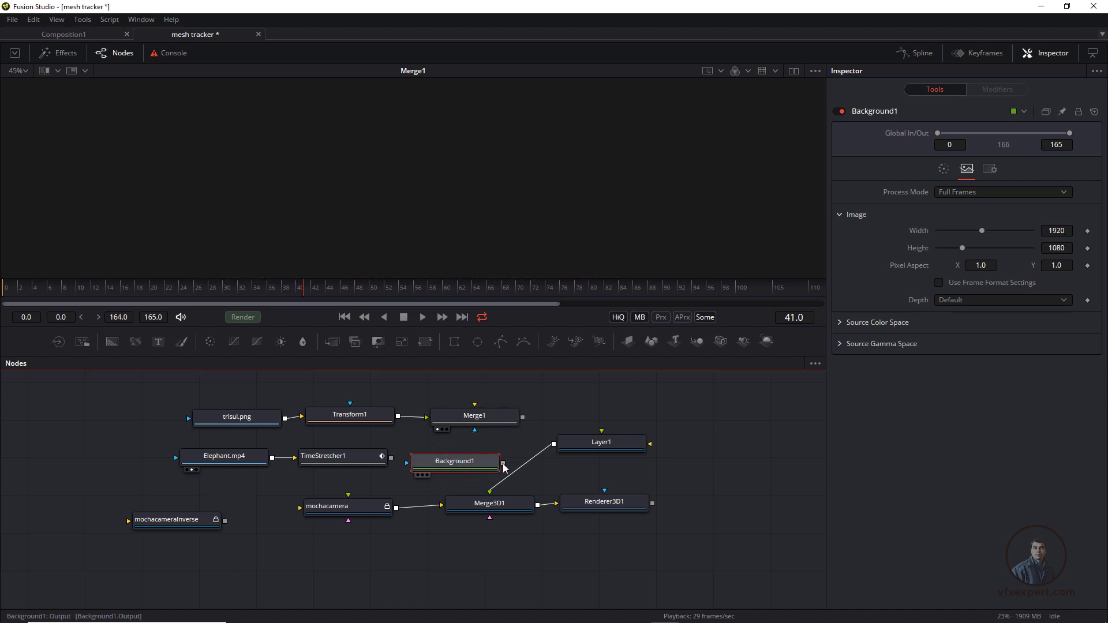
left_click_drag(501, 460, 461, 455)
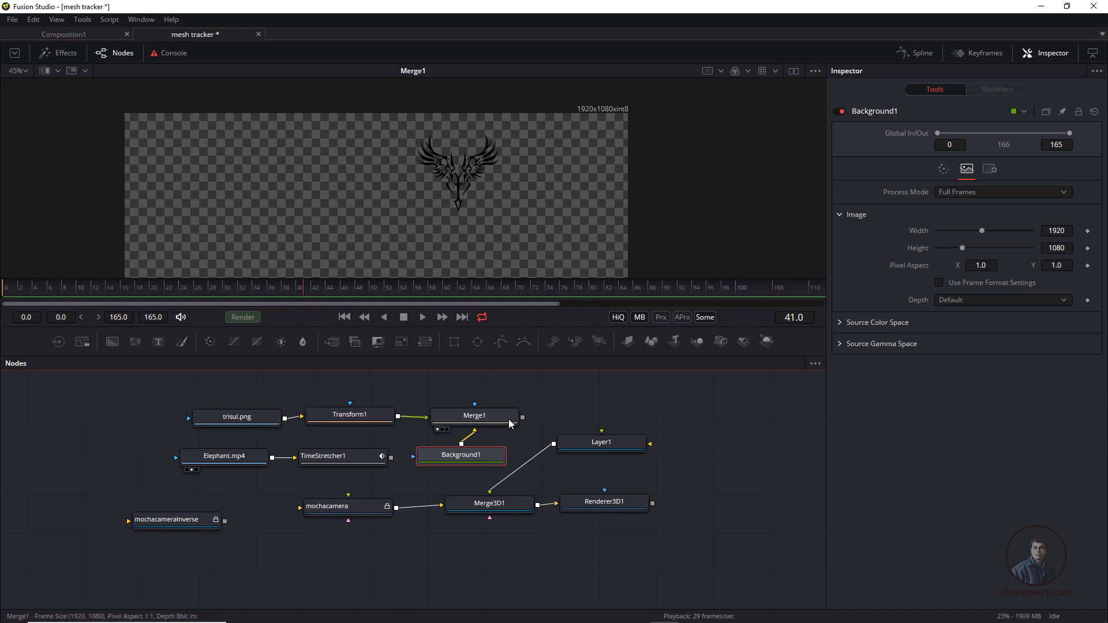
left_click_drag(523, 416, 637, 460)
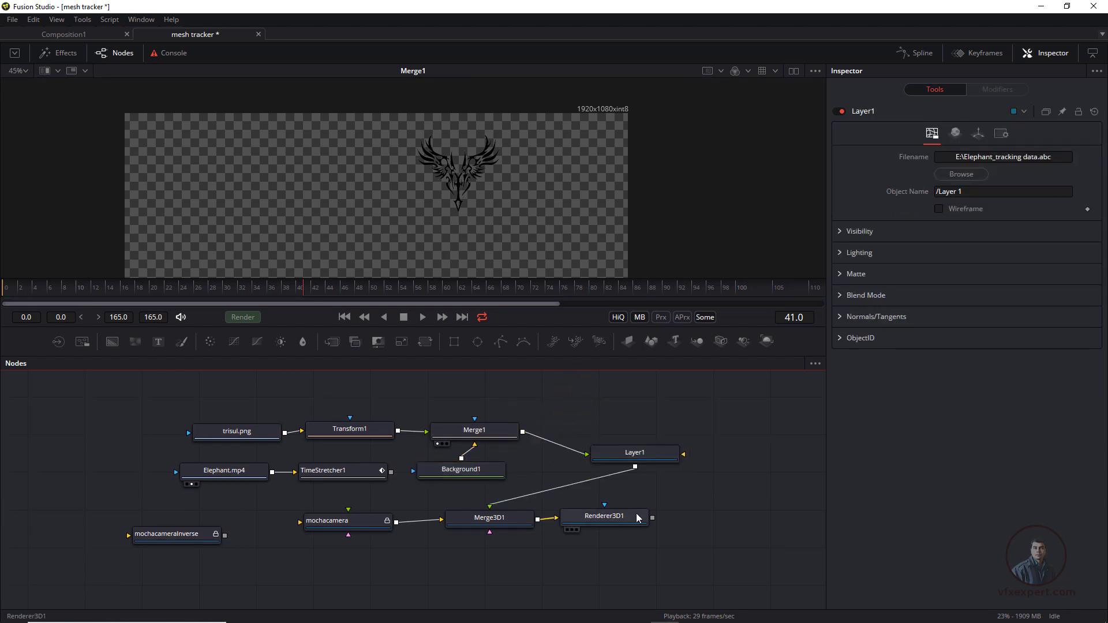
- Shift Renderer3D1 slightly away from Merge3D1 and move mochacameraInverse well clear of the other nodes
left_click_drag(642, 523, 652, 526)
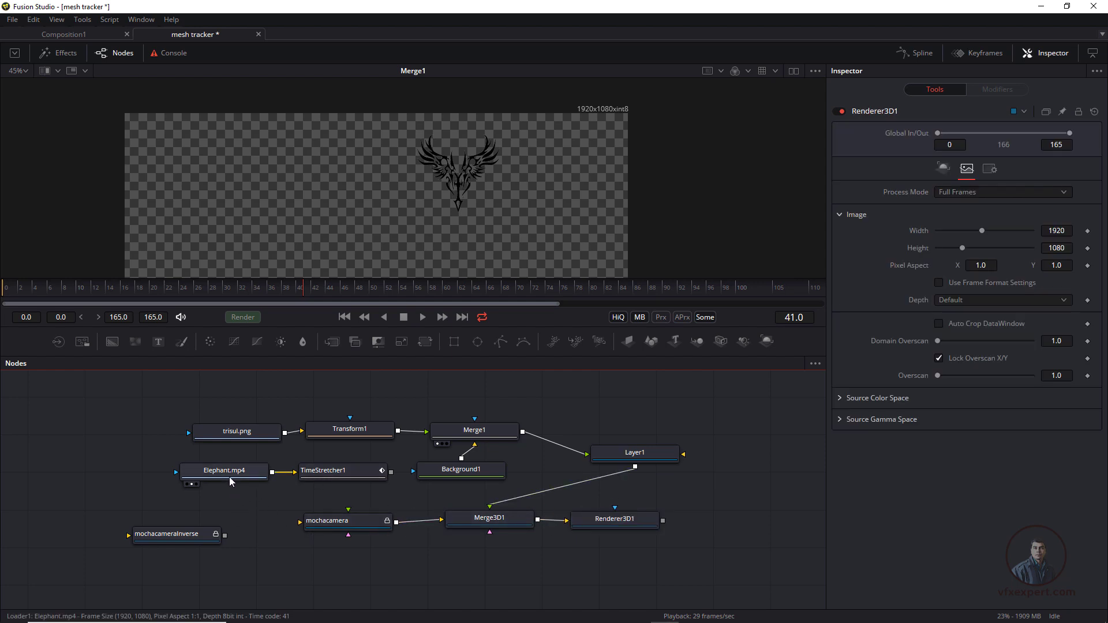
left_click_drag(172, 538, 53, 541)
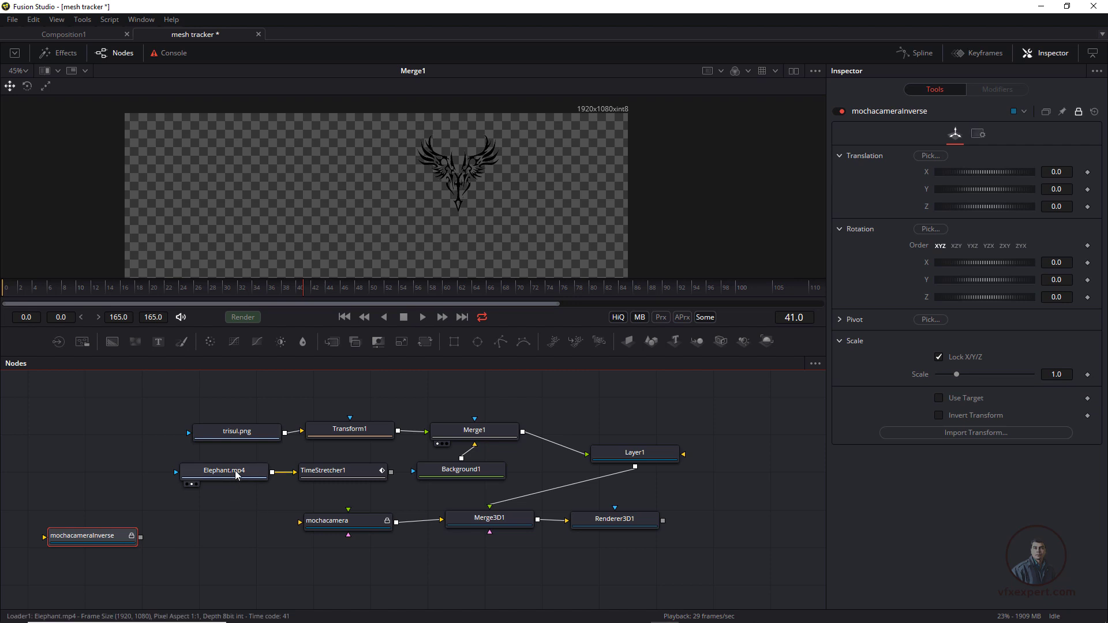
- Move the Elephant.mp4 node below the mochacamera row and paste a copy of Merge1 beneath Merge3D1
left_click_drag(235, 470, 270, 581)
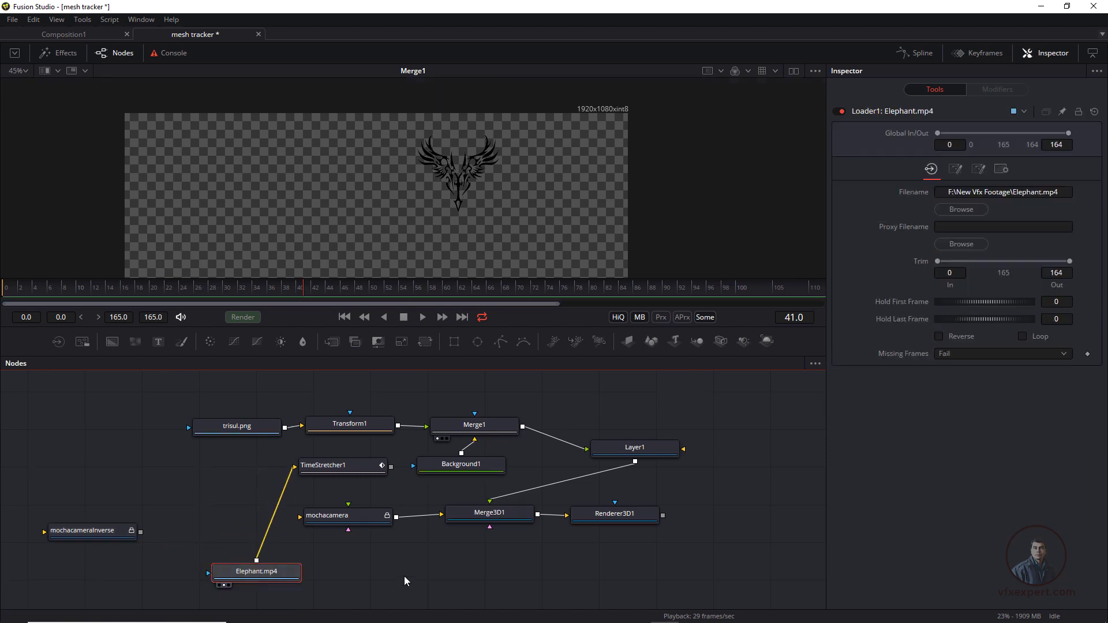
left_click(465, 420)
left_click_drag(465, 424, 465, 423)
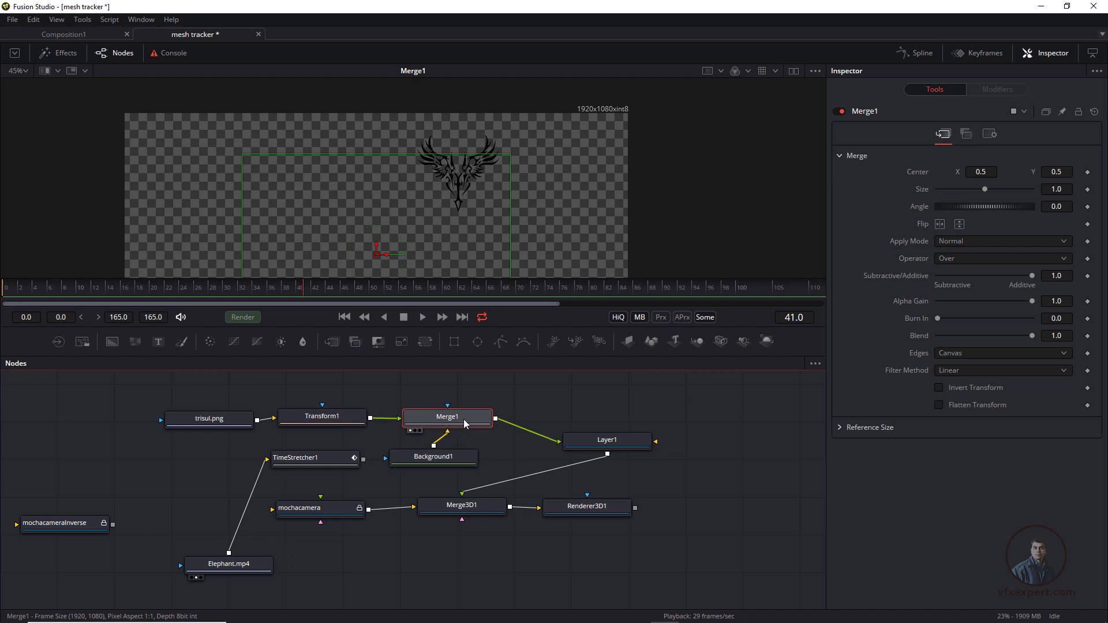
key("ctrl+c")
left_click(450, 558)
key("ctrl+v")
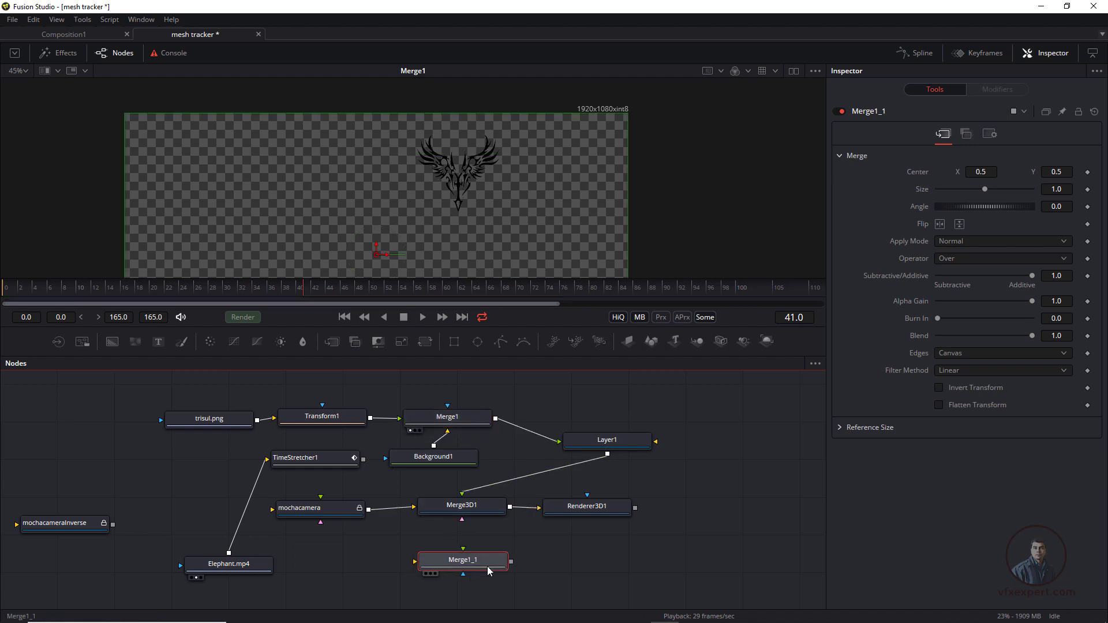
- Connect Elephant.mp4 as Merge1_1's background and Renderer3D1 as its foreground, and preview the composite from the first frame
left_click_drag(229, 552, 502, 571)
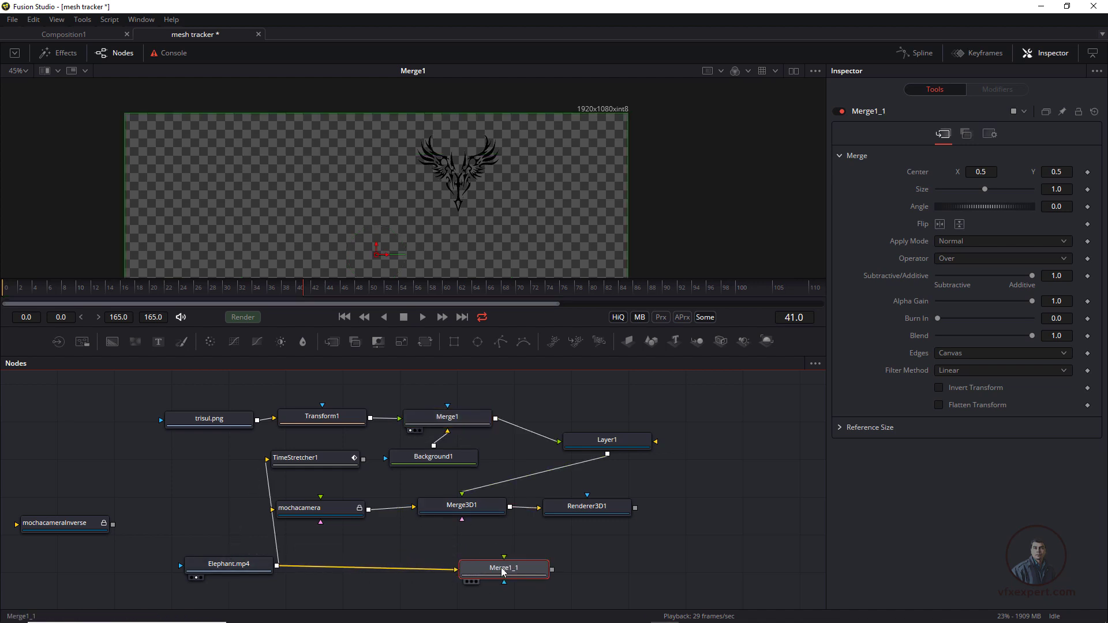
left_click_drag(635, 507, 502, 168)
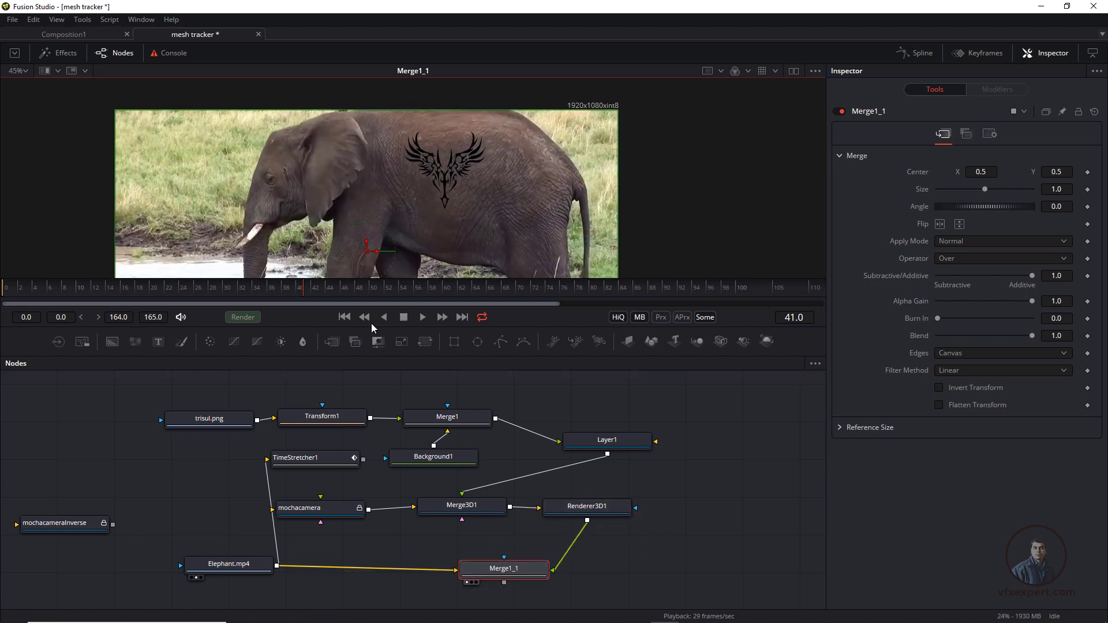
left_click(345, 317)
left_click(423, 317)
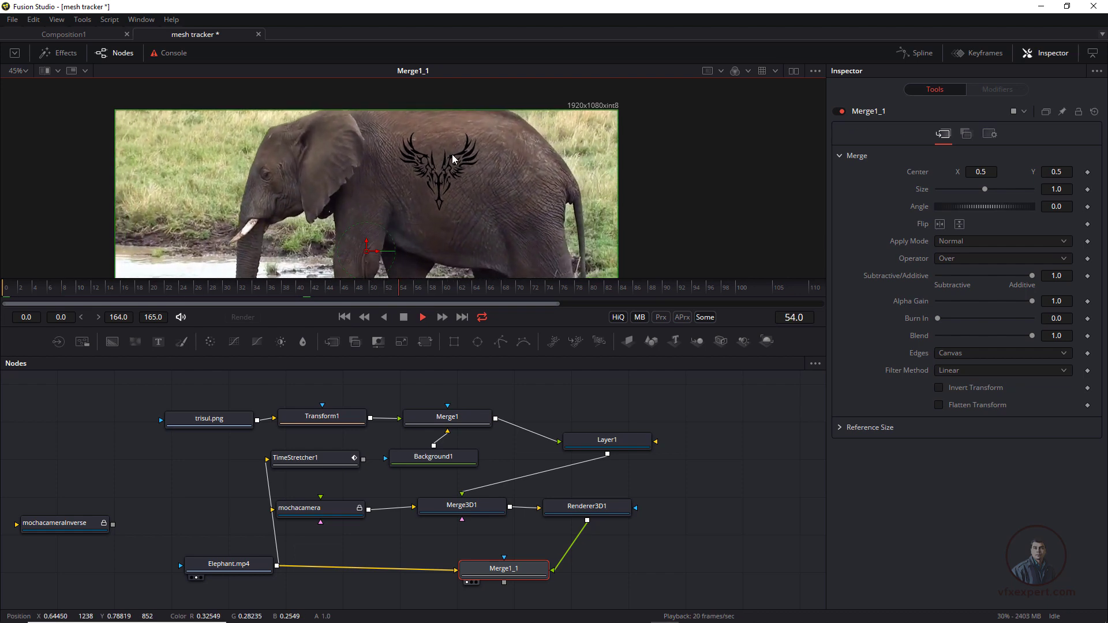
left_click(403, 317)
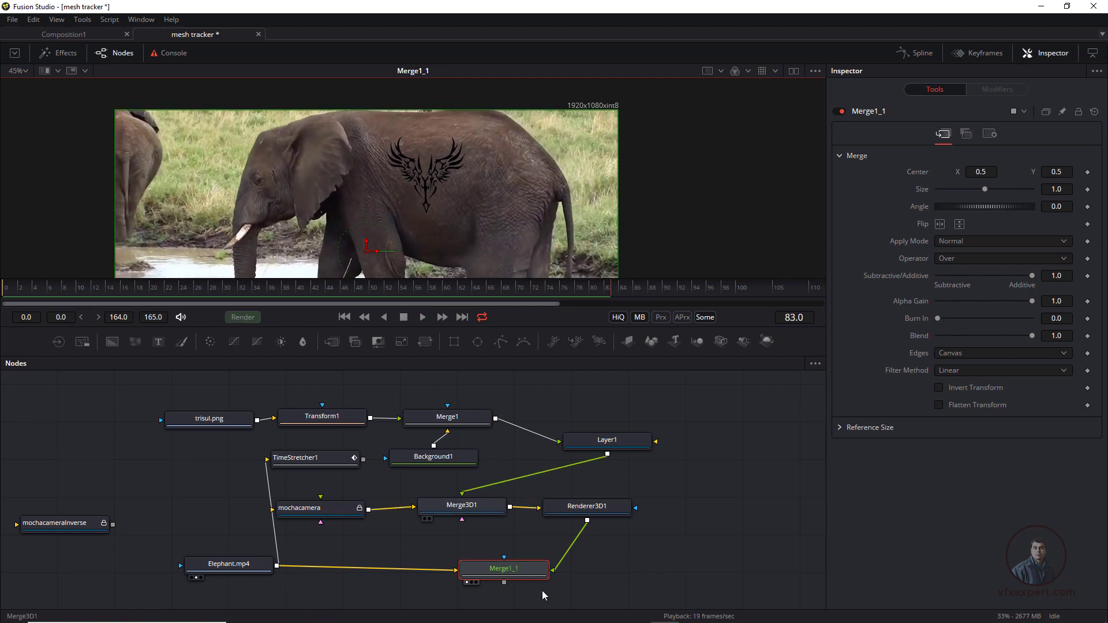
left_click_drag(538, 573, 560, 569)
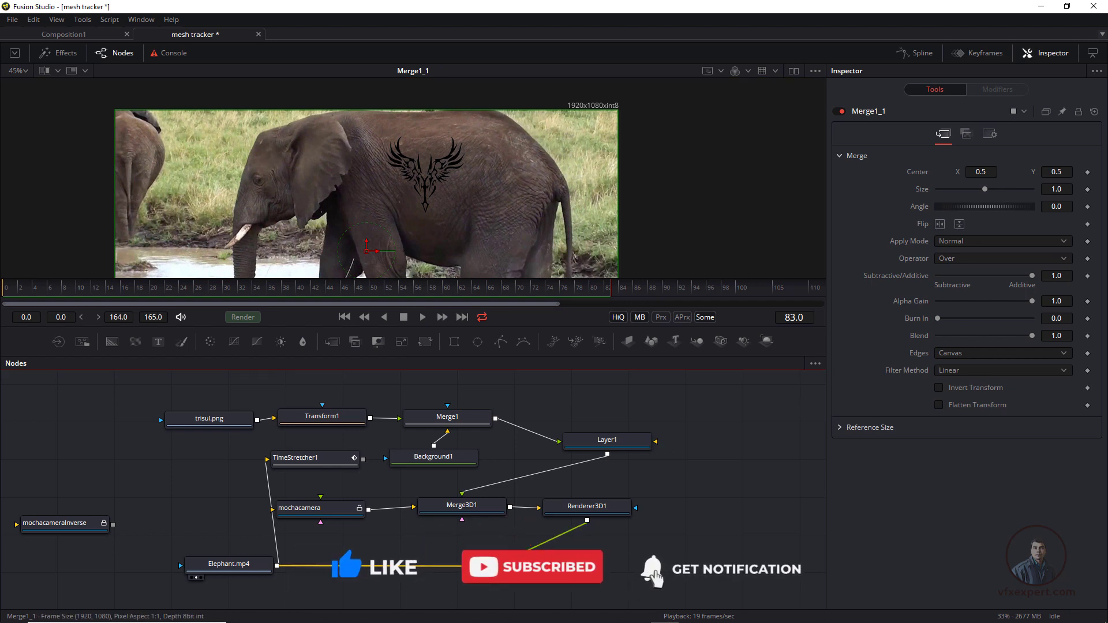
- Try the Overlay apply mode on Merge1_1
left_click(983, 241)
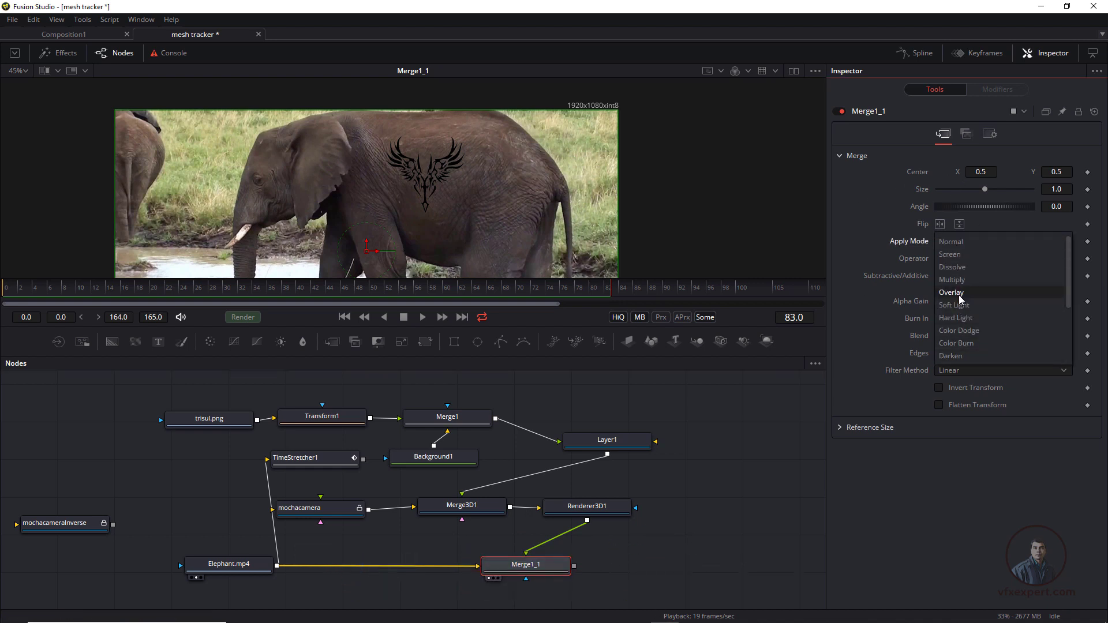
left_click(952, 292)
left_click(964, 245)
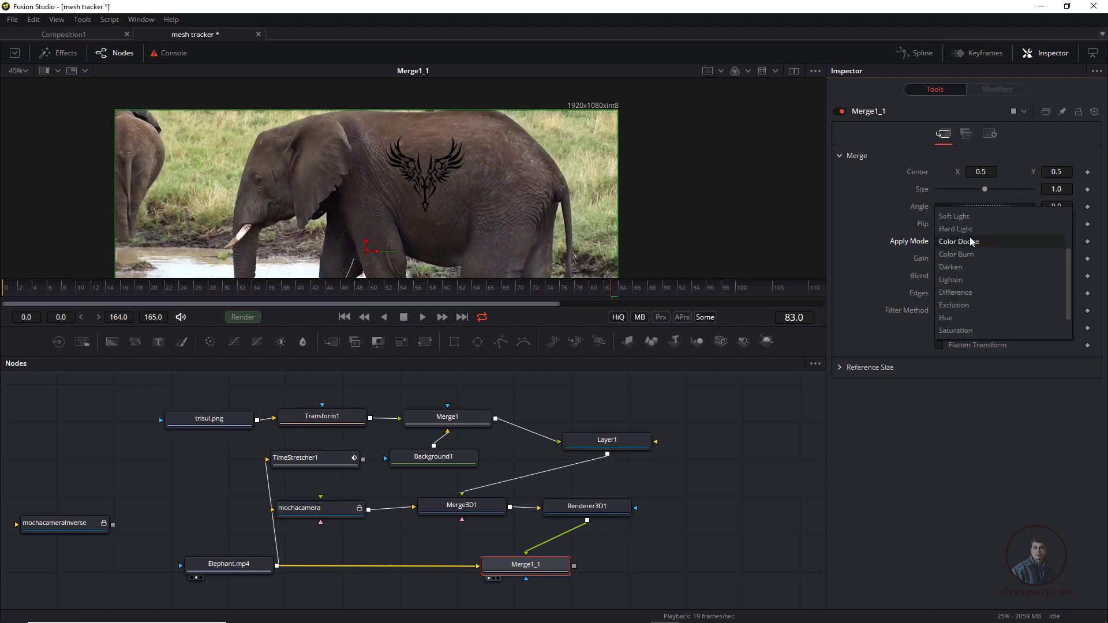
left_click(870, 221)
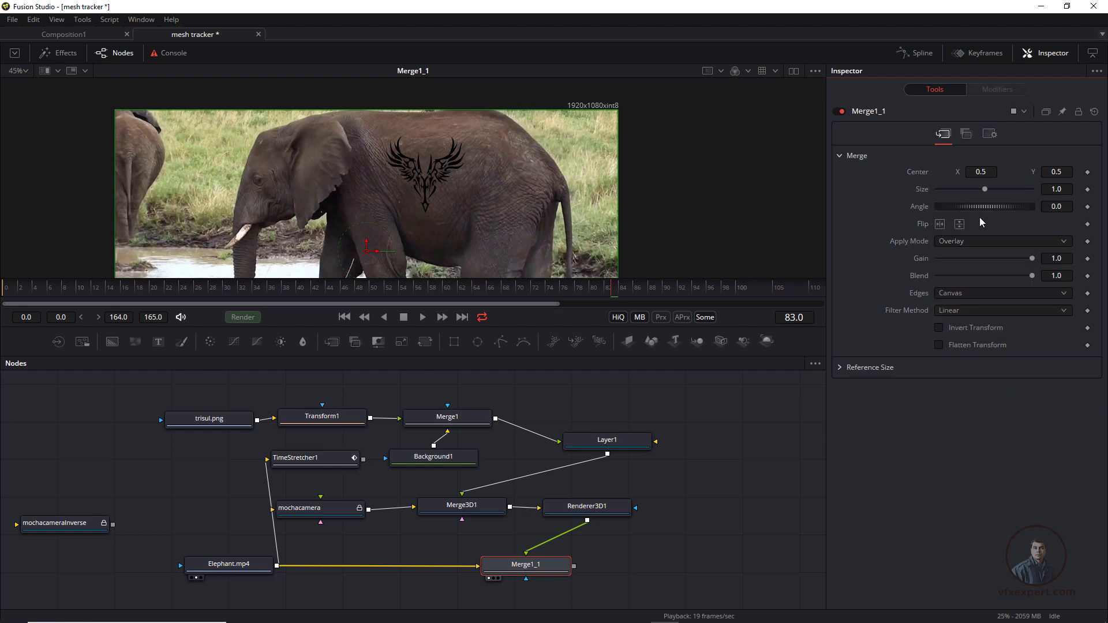
- Set Merge1_1's apply mode to Multiply and lower its Blend to 0.457
left_click(979, 244)
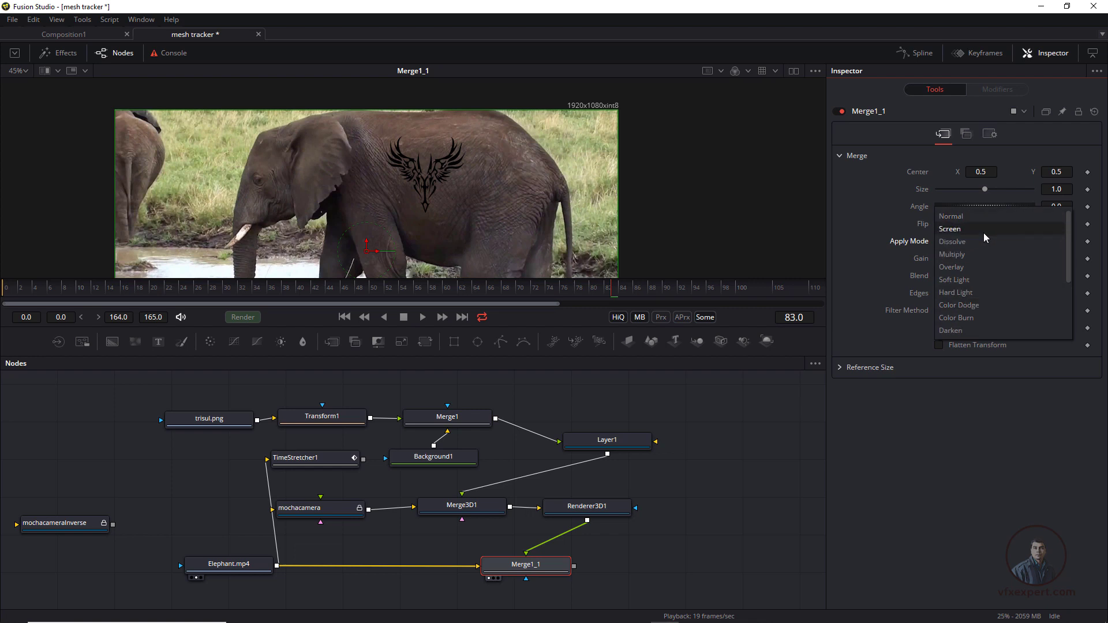
left_click(968, 255)
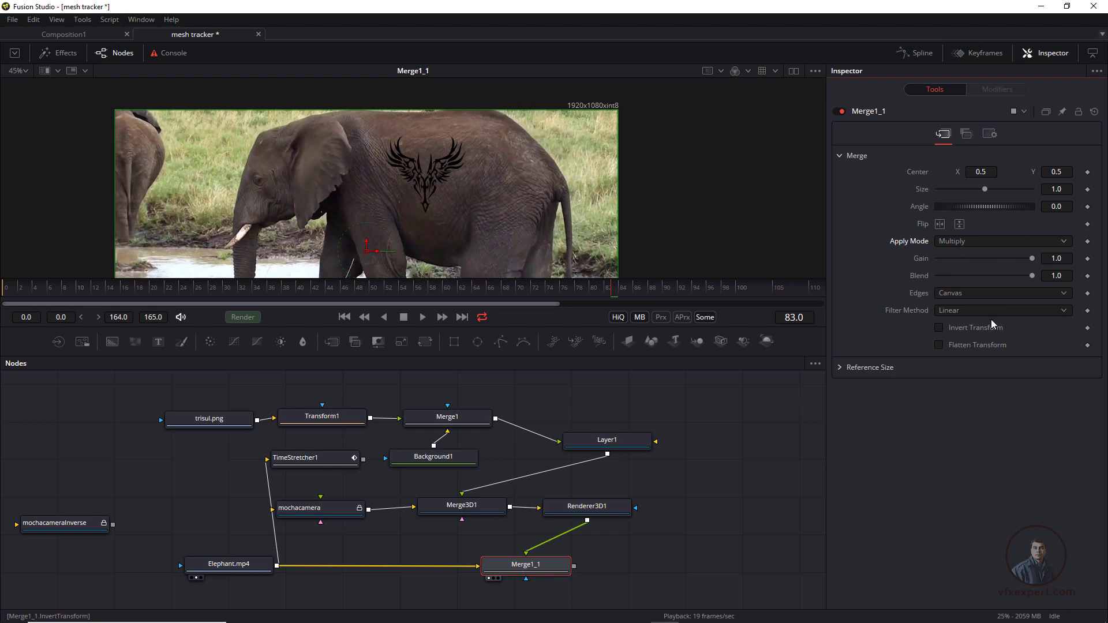
left_click_drag(1033, 275, 982, 279)
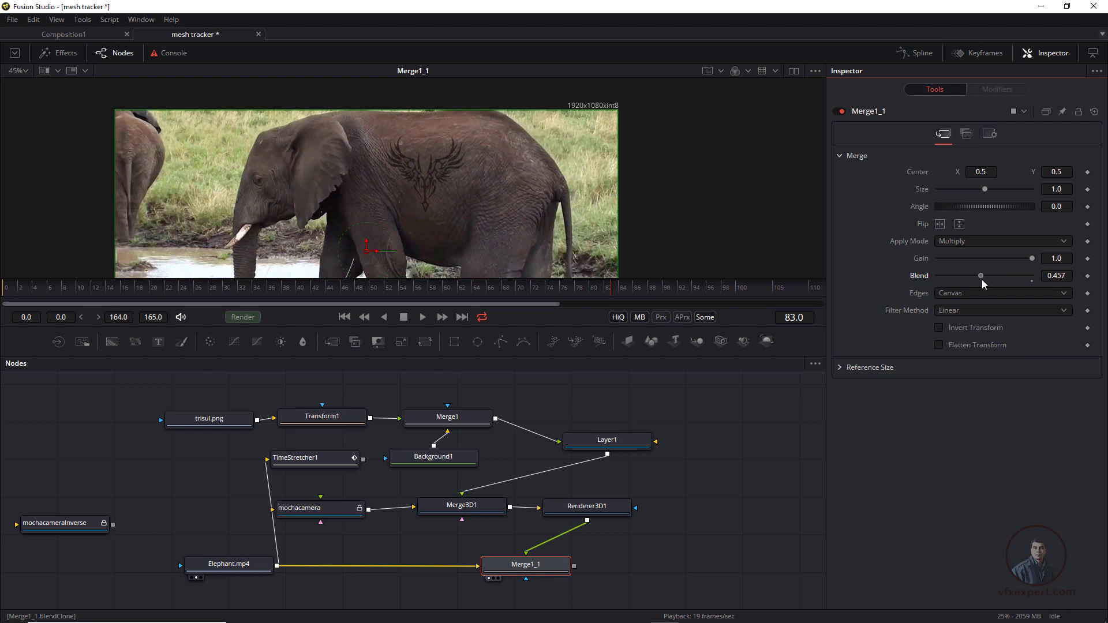
- Enlarge the viewer, fit the whole frame in it, and play the tattoo composite from the first frame
scroll(455, 241, "up", 3)
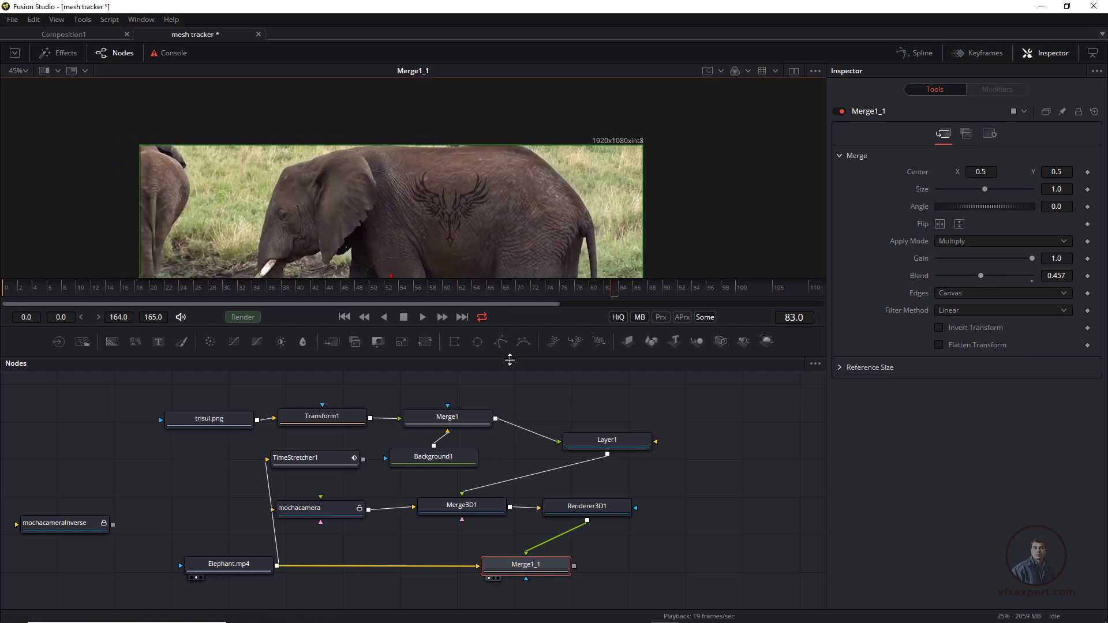
left_click_drag(516, 366, 516, 408)
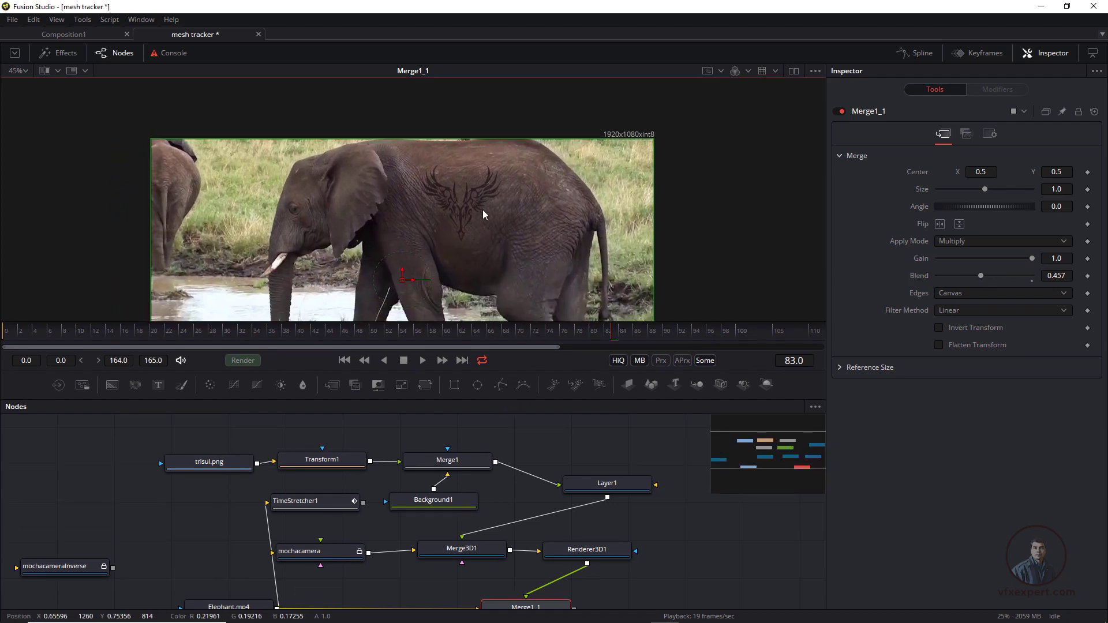
key("ctrl+f")
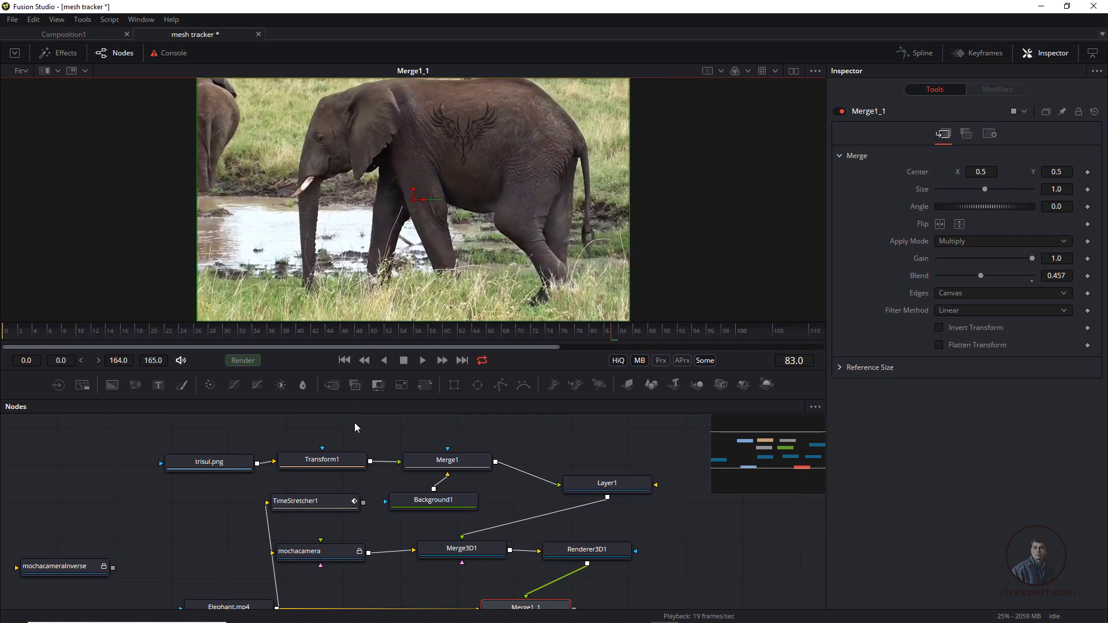
left_click(344, 361)
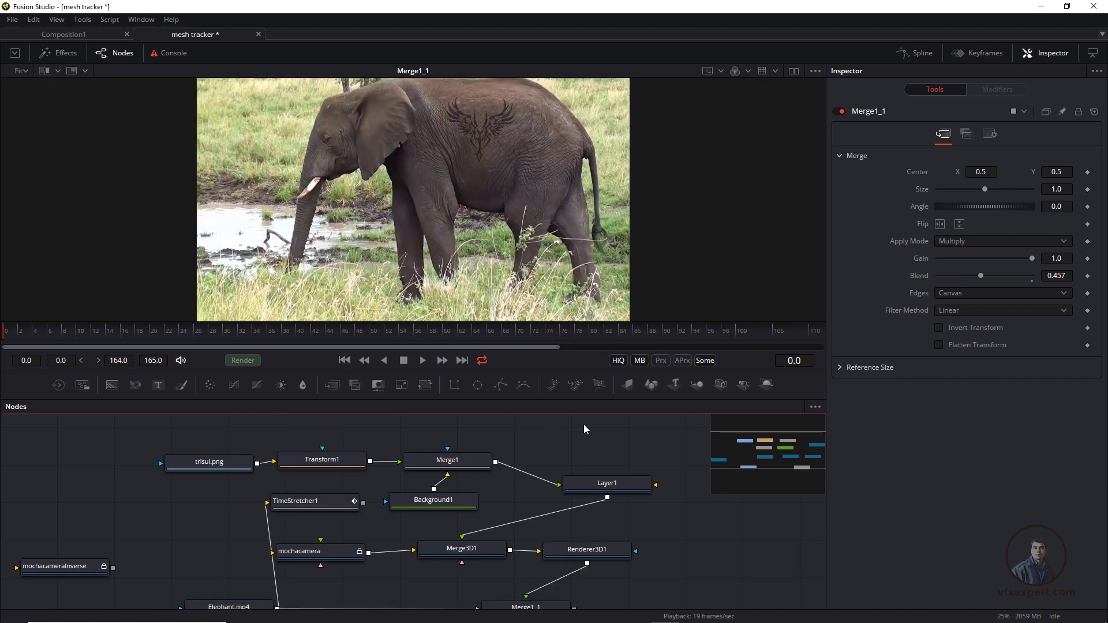
left_click(423, 360)
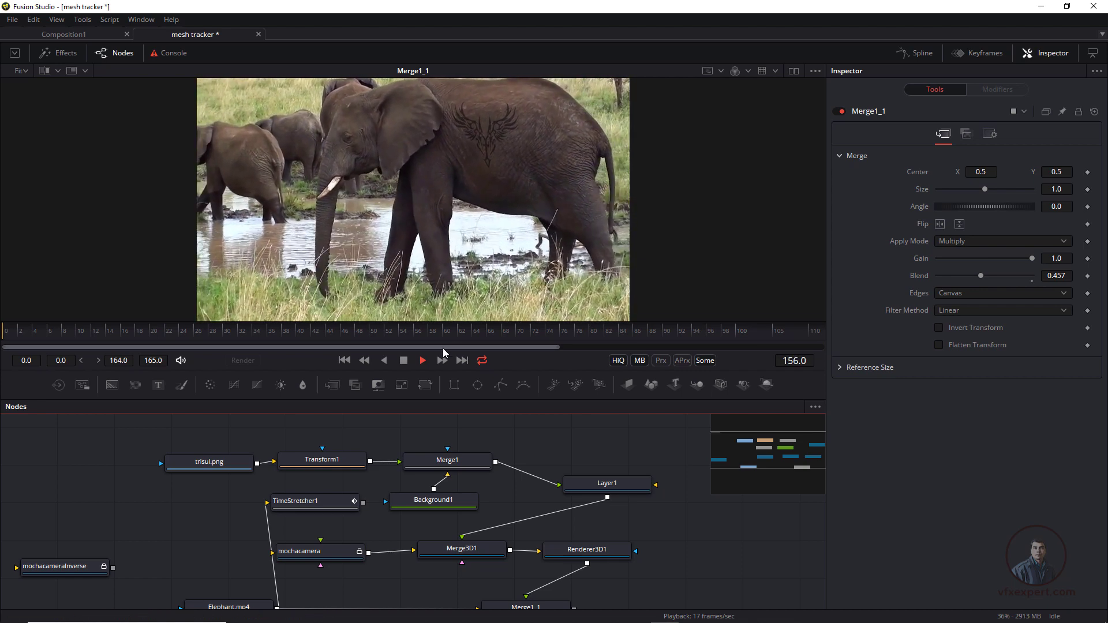
left_click(403, 361)
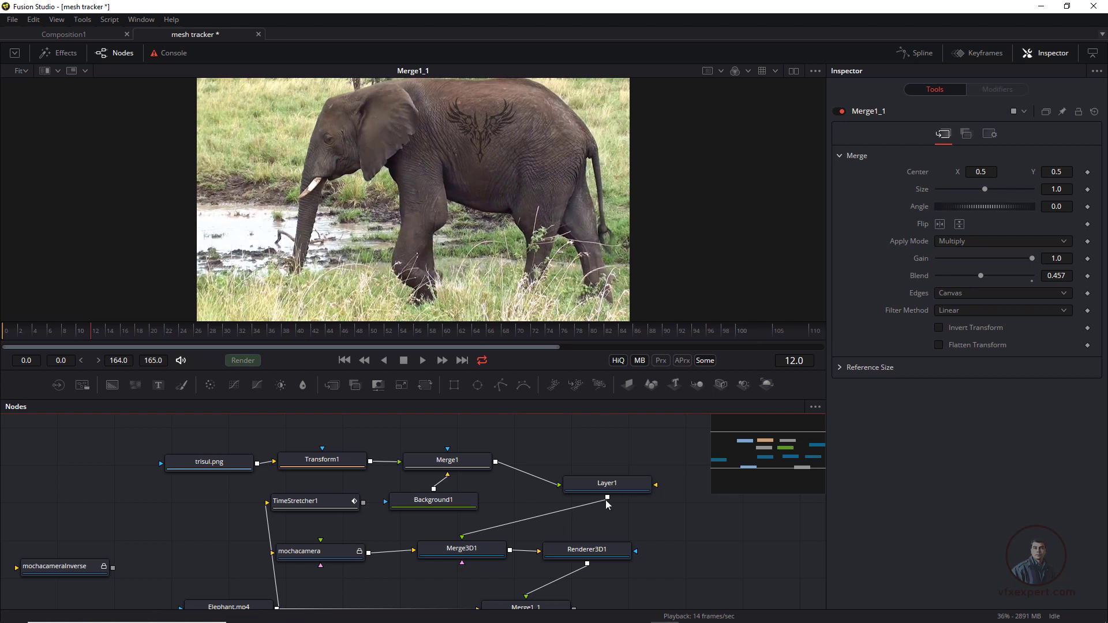
scroll(649, 454, "down", 2)
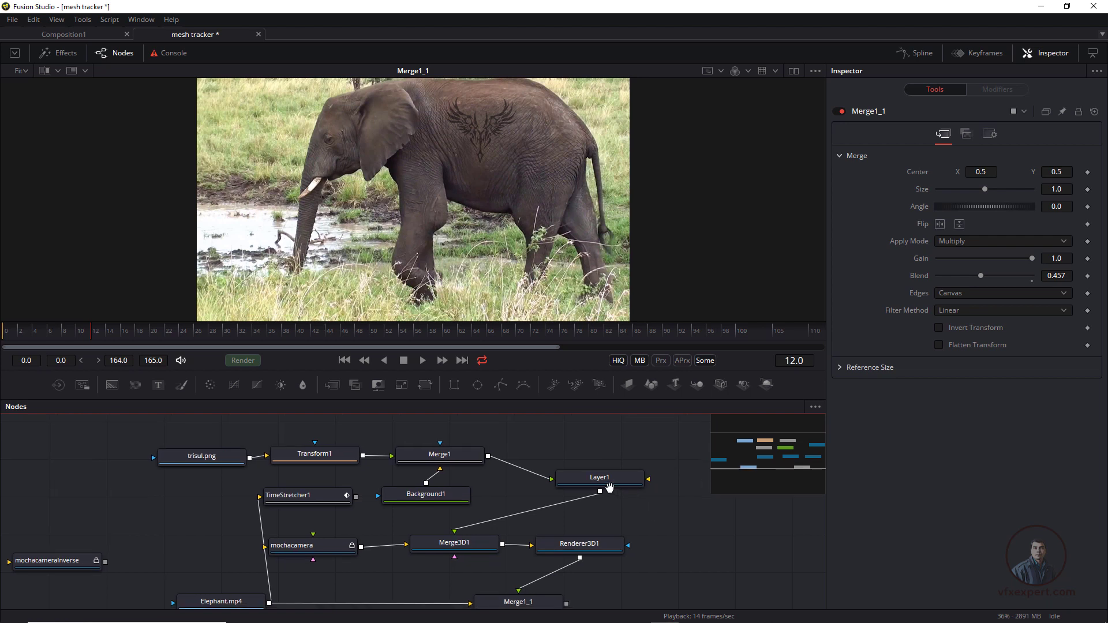